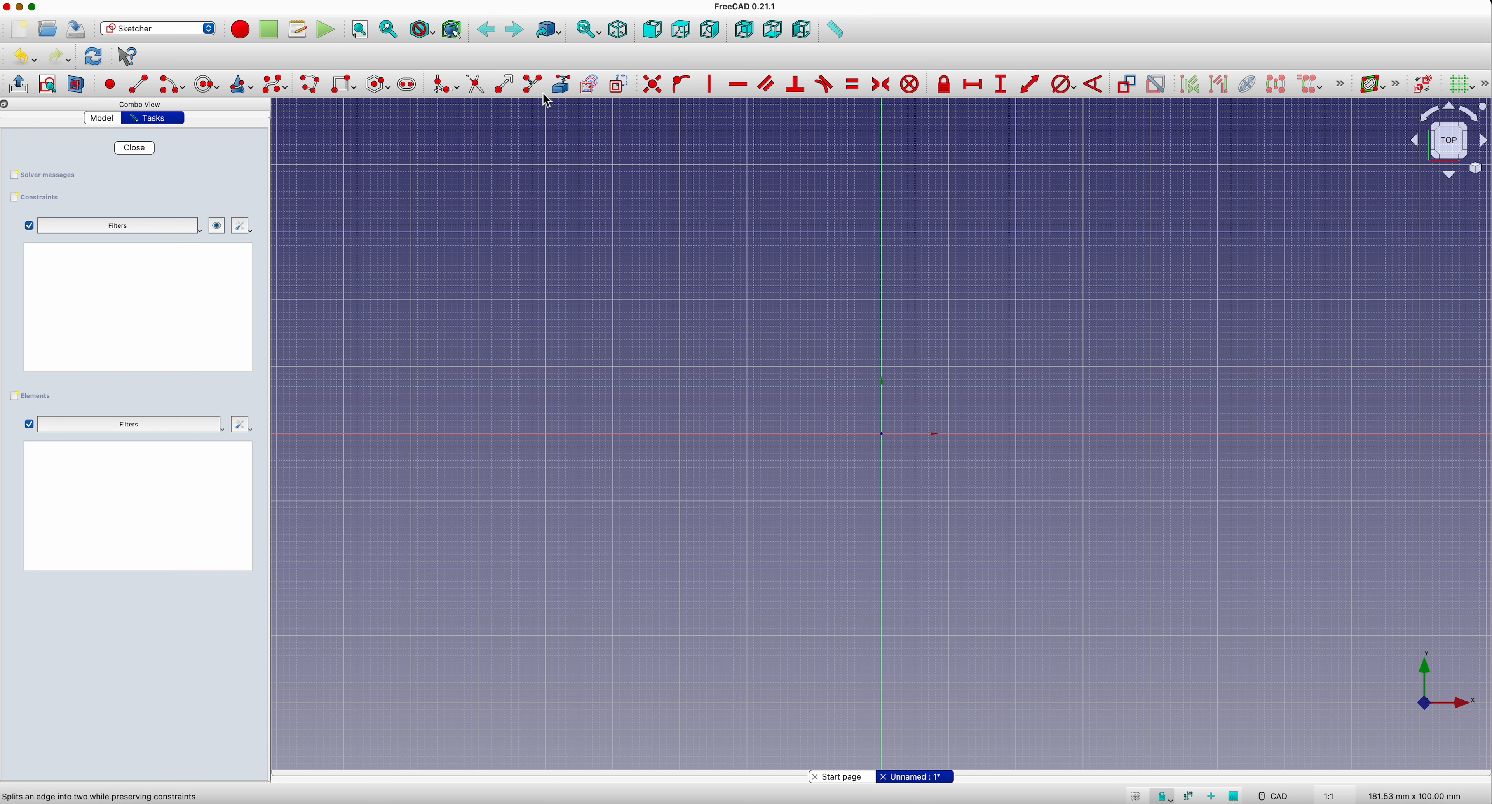
Step: Draw a centered rectangle on the sketch origin, about 68 mm wide and 32 mm high
click(352, 88)
click(360, 118)
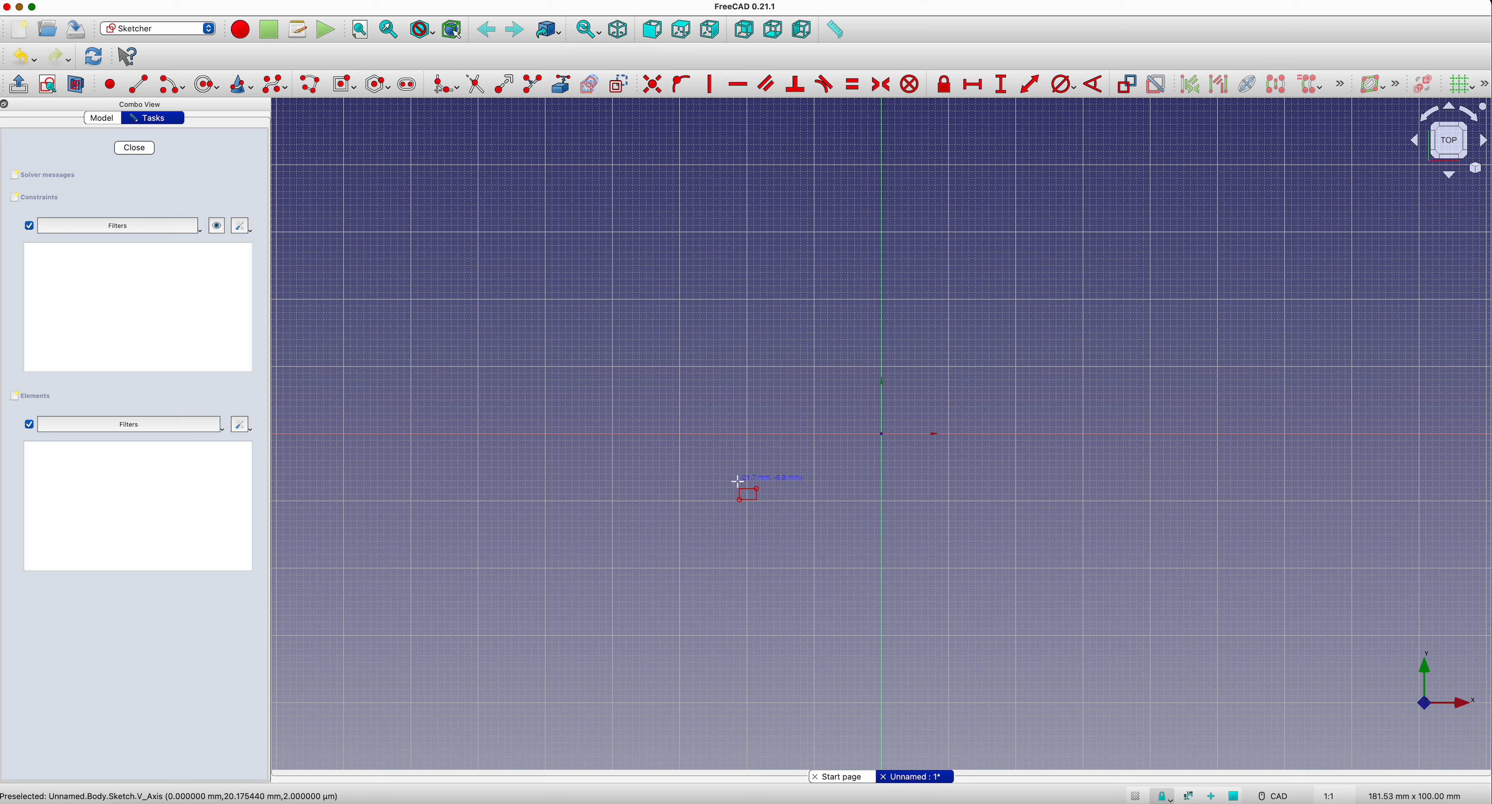
click(881, 433)
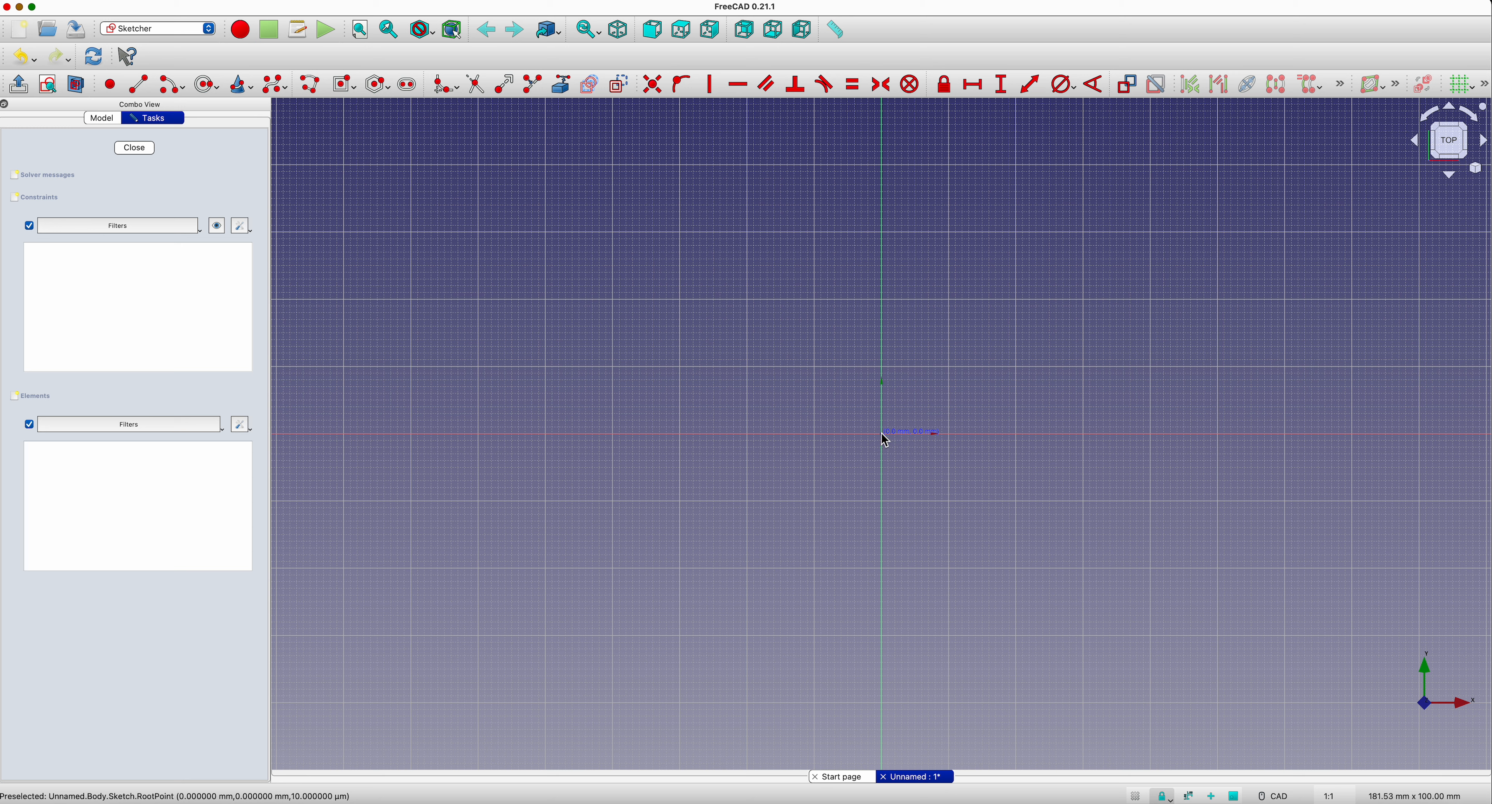
click(1109, 540)
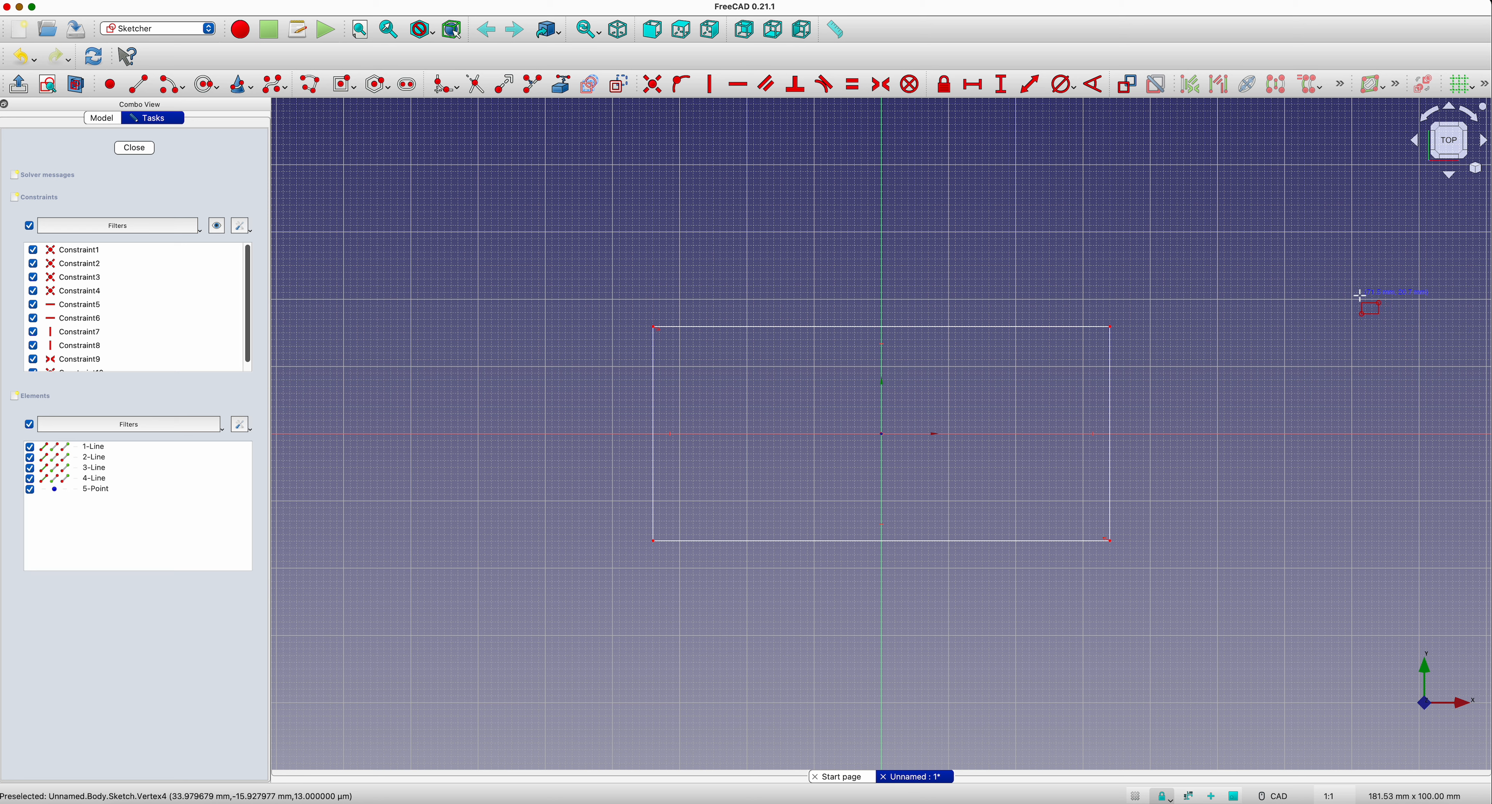
Step: Constrain the horizontal length of the rectangle's upper edge to 29 mm
click(979, 88)
click(901, 327)
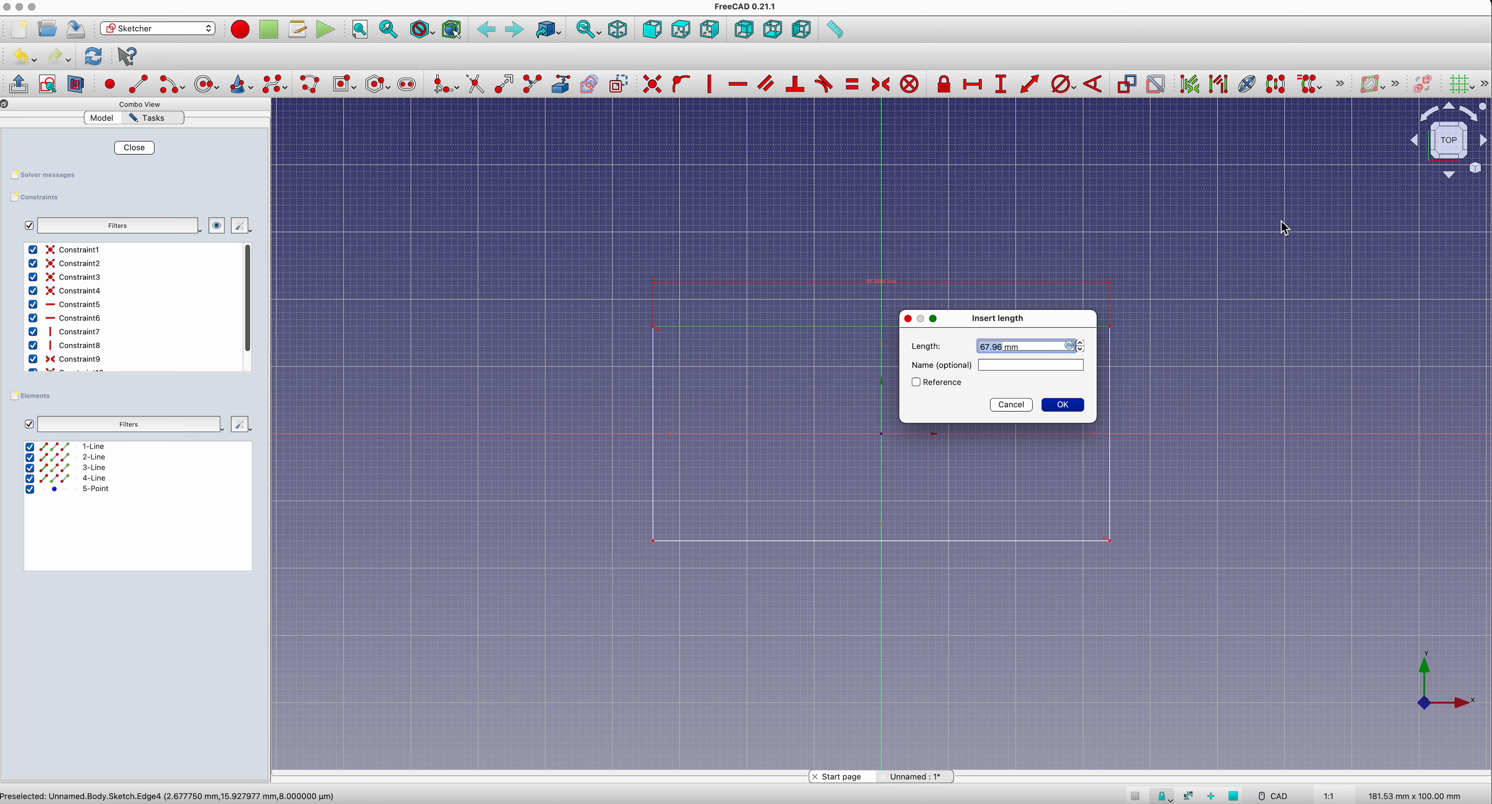
text(29)
key(Return)
Step: Constrain the vertical length of the rectangle's right edge to 11 mm
click(1001, 87)
click(963, 88)
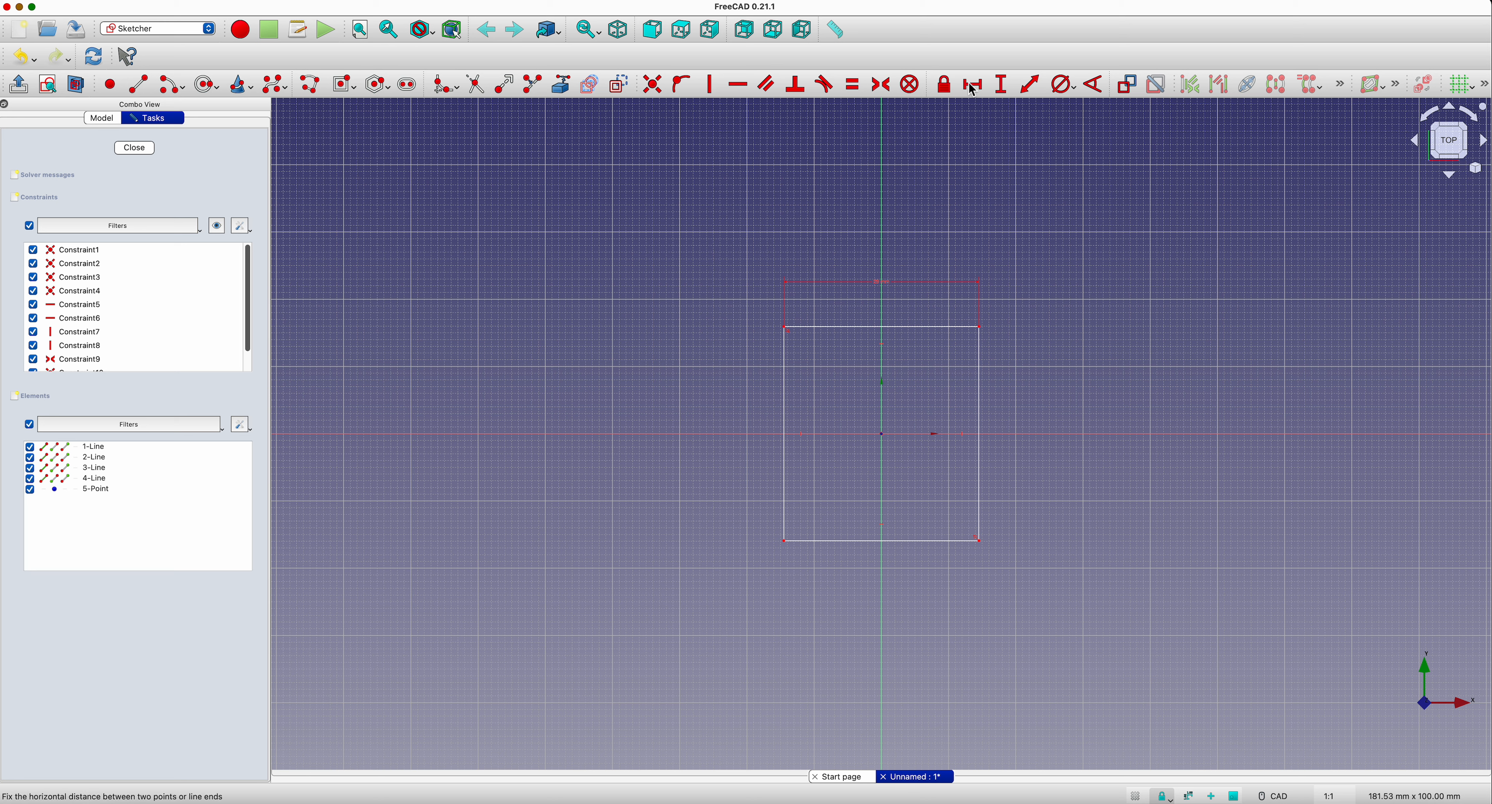
click(998, 78)
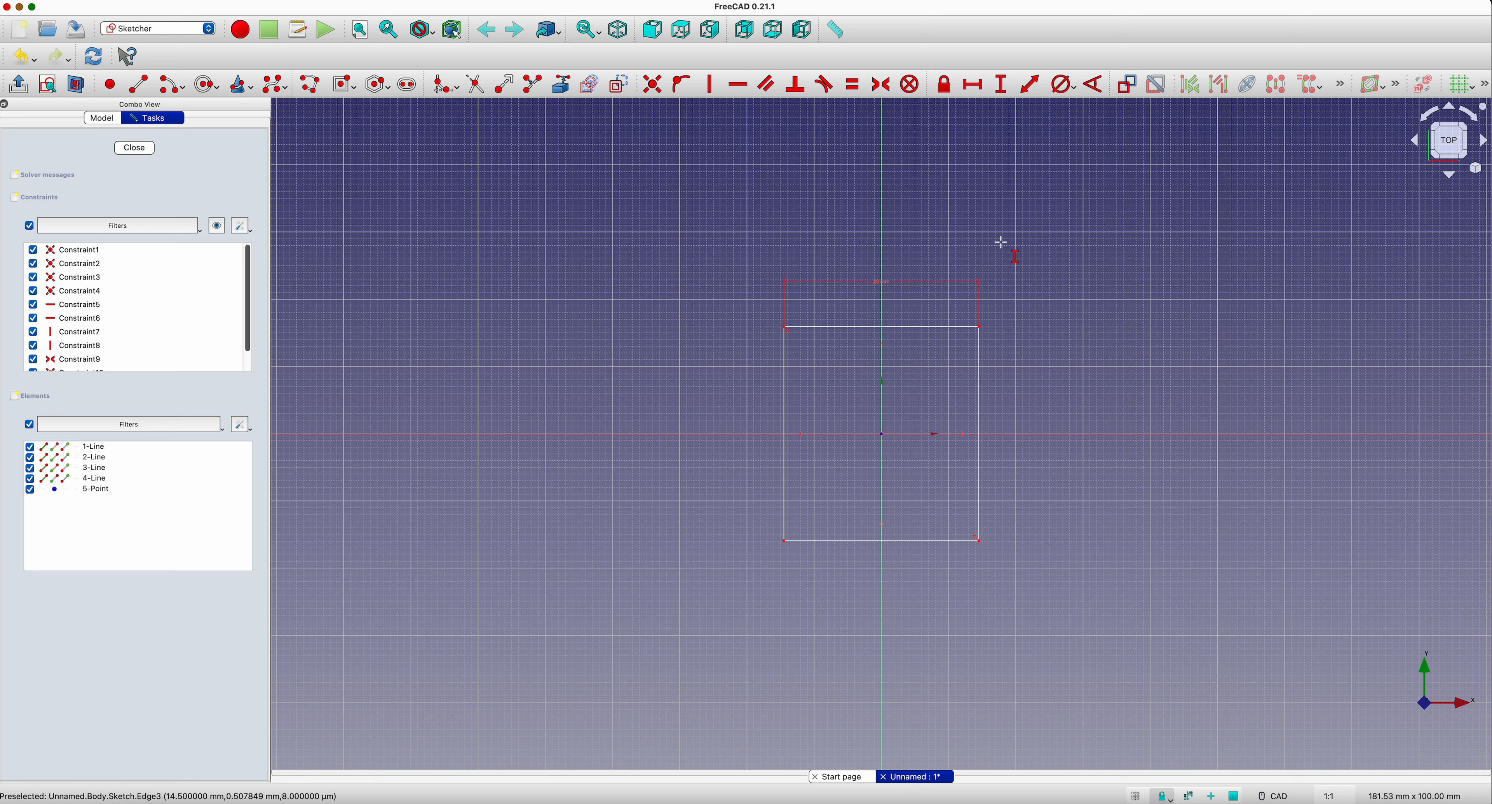
click(980, 415)
text(11mm)
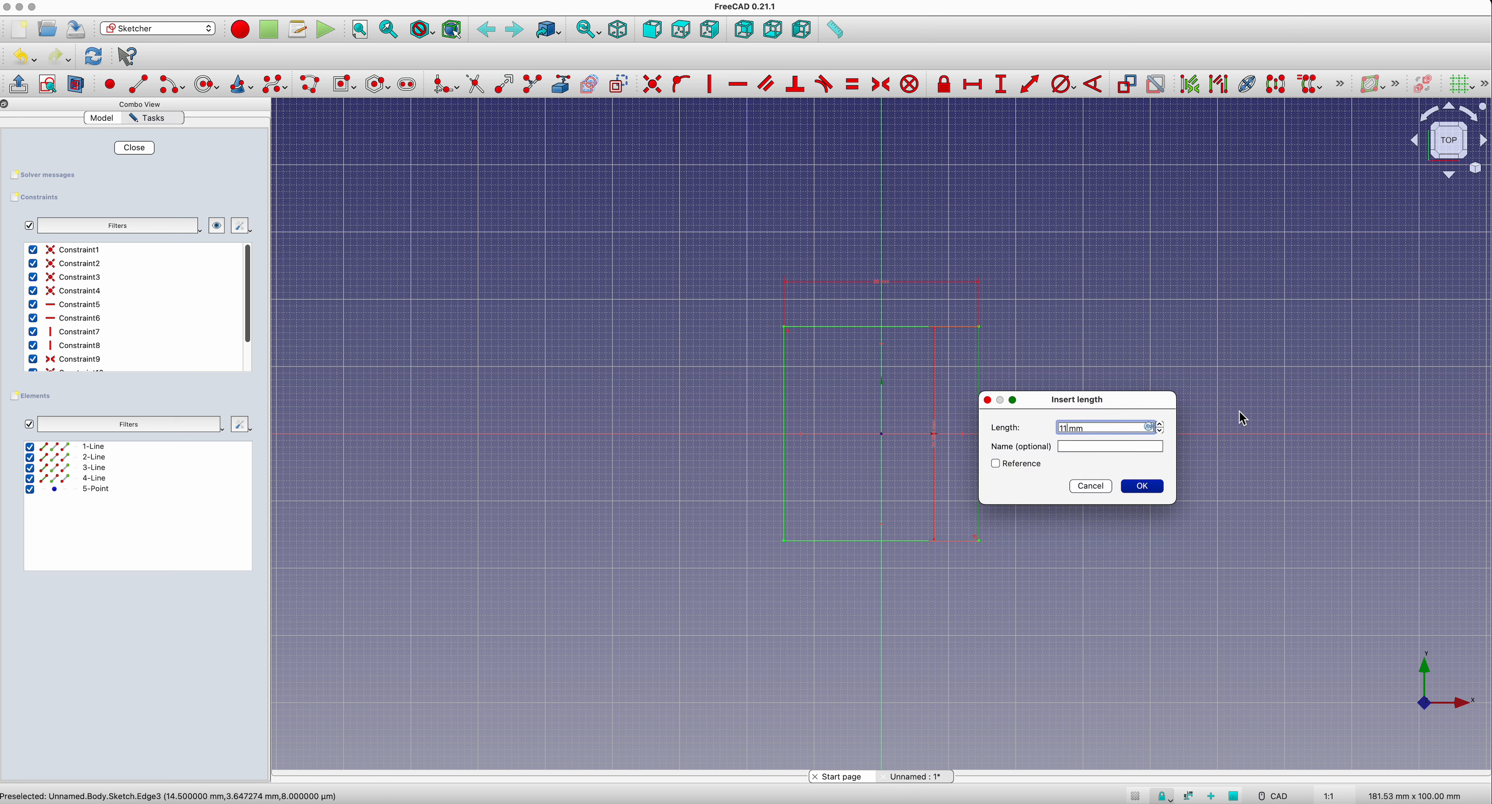
key(Return)
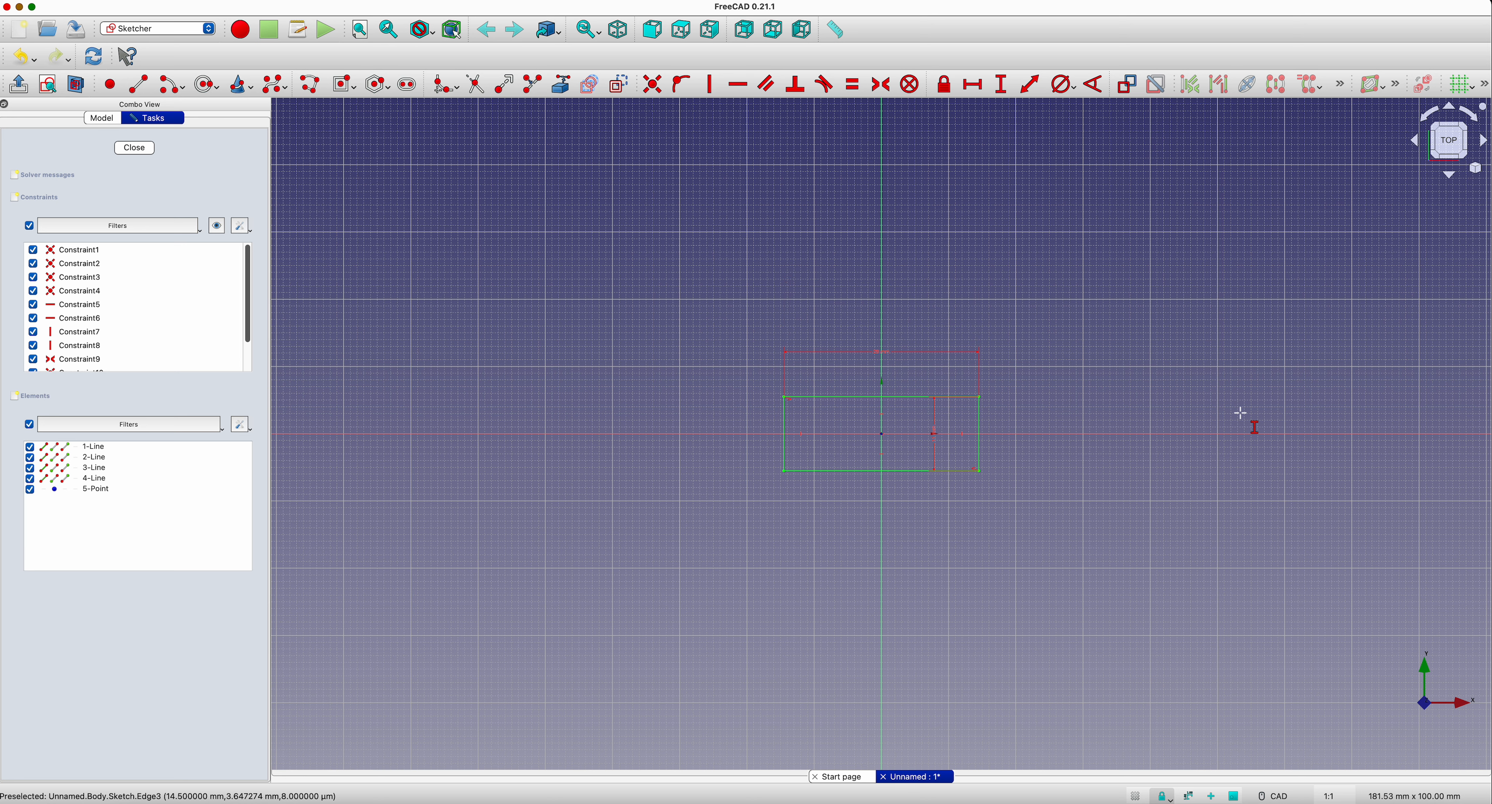
Step: Close the sketch and pad the rectangle 10 mm along the sketch normal
click(140, 150)
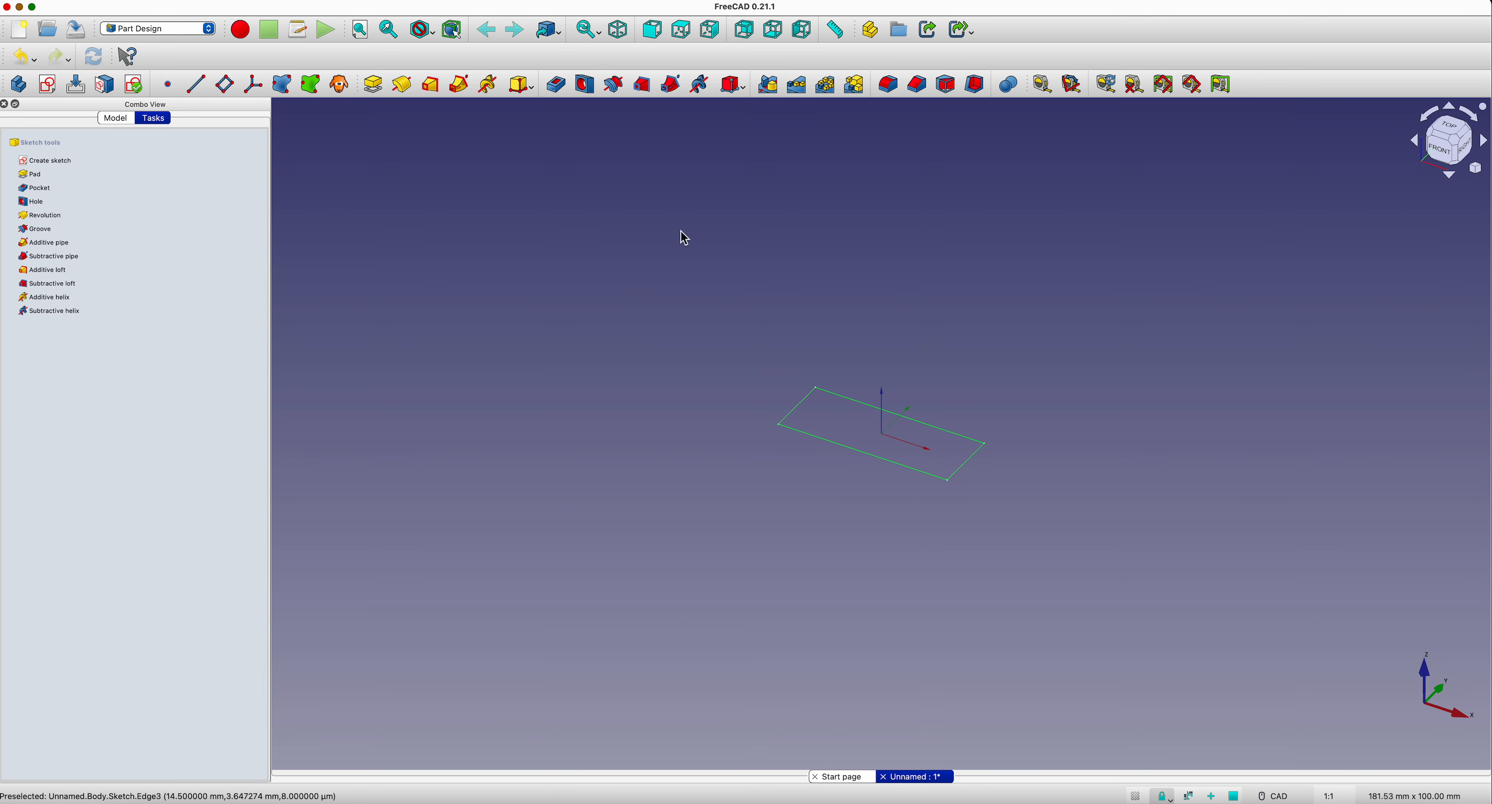
click(376, 86)
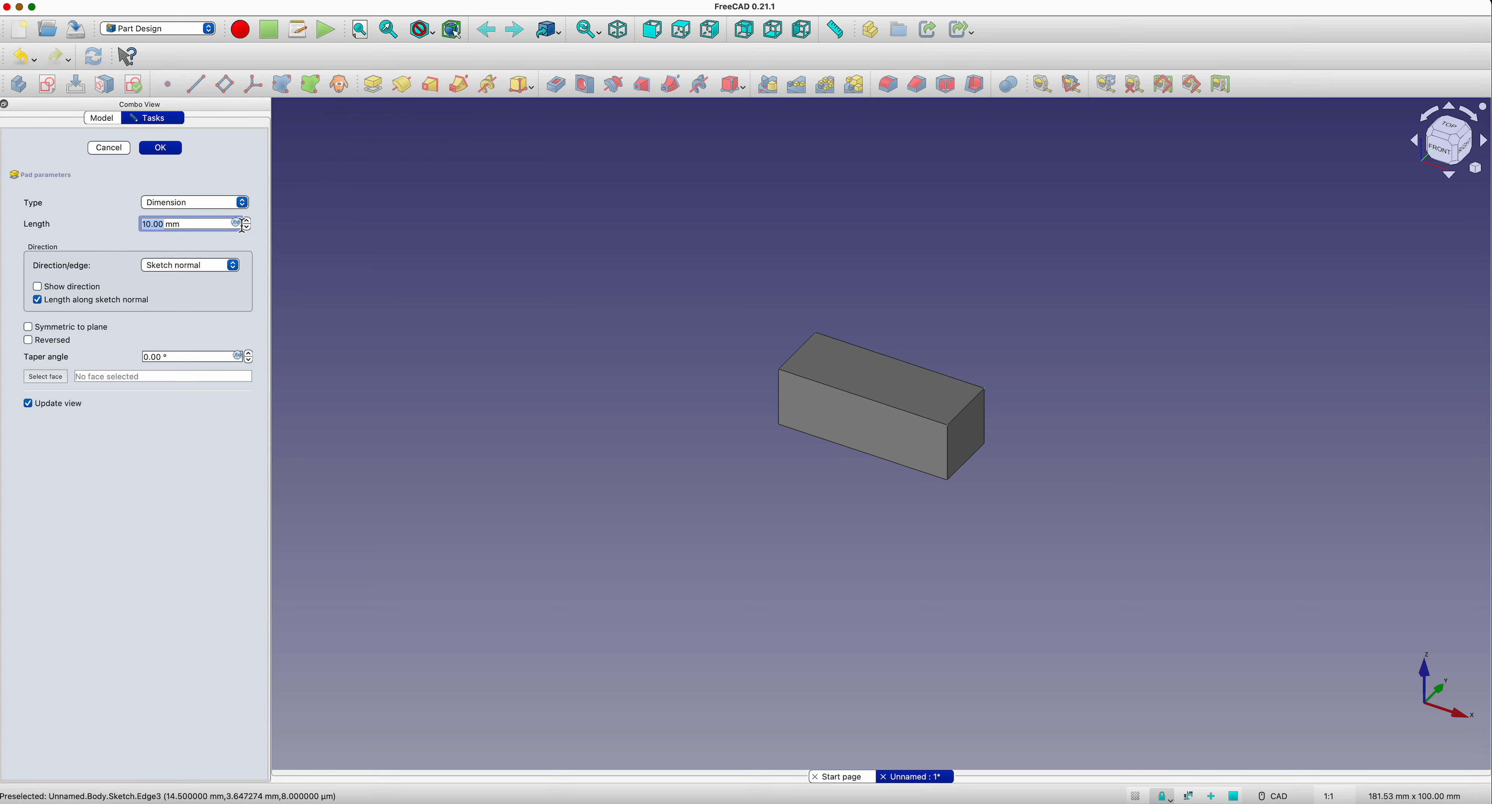
click(161, 148)
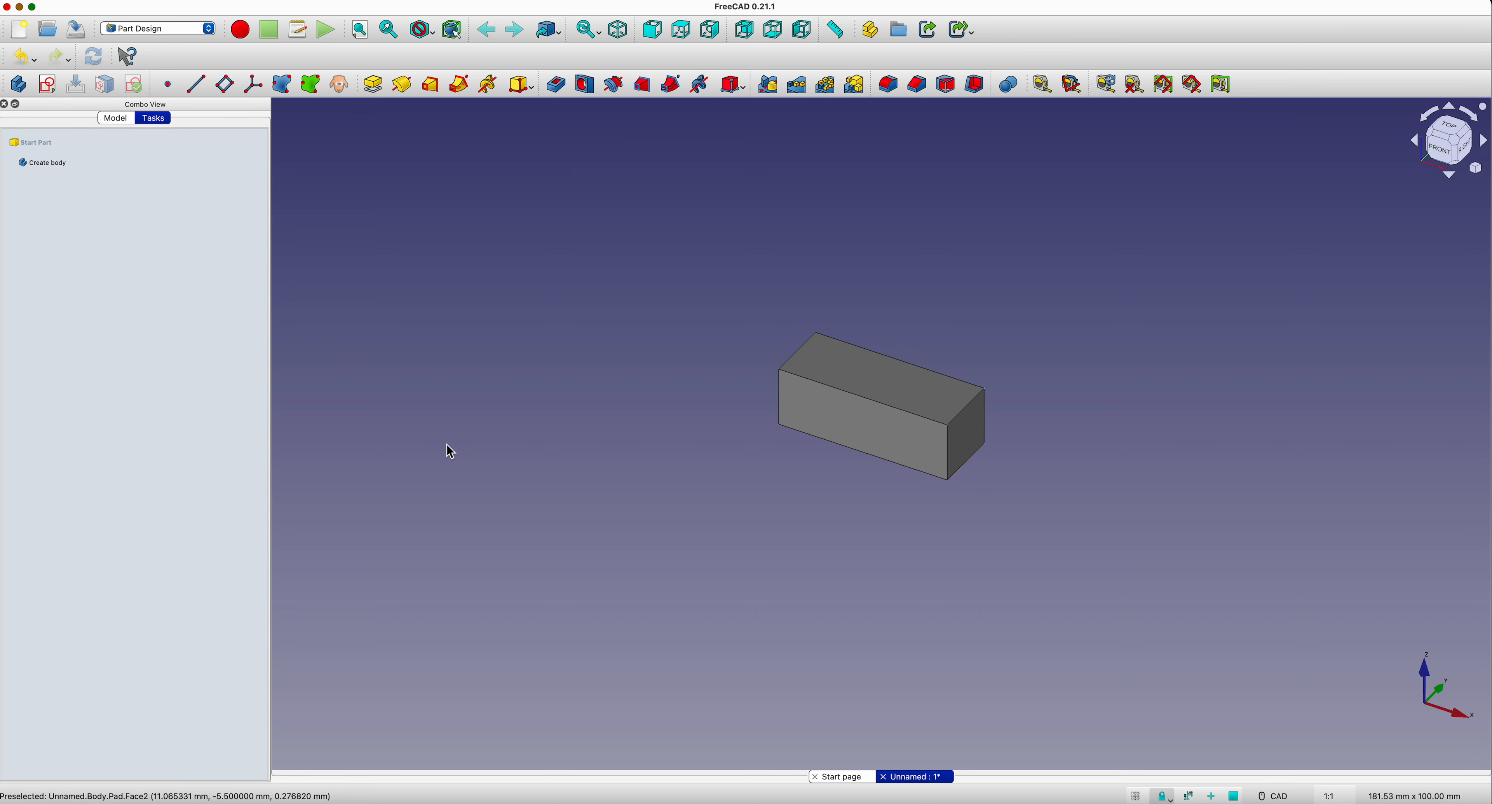
Step: Hollow the block with Thickness, opening its top face with 1 mm outward walls, Skin mode and Arc joins
click(856, 376)
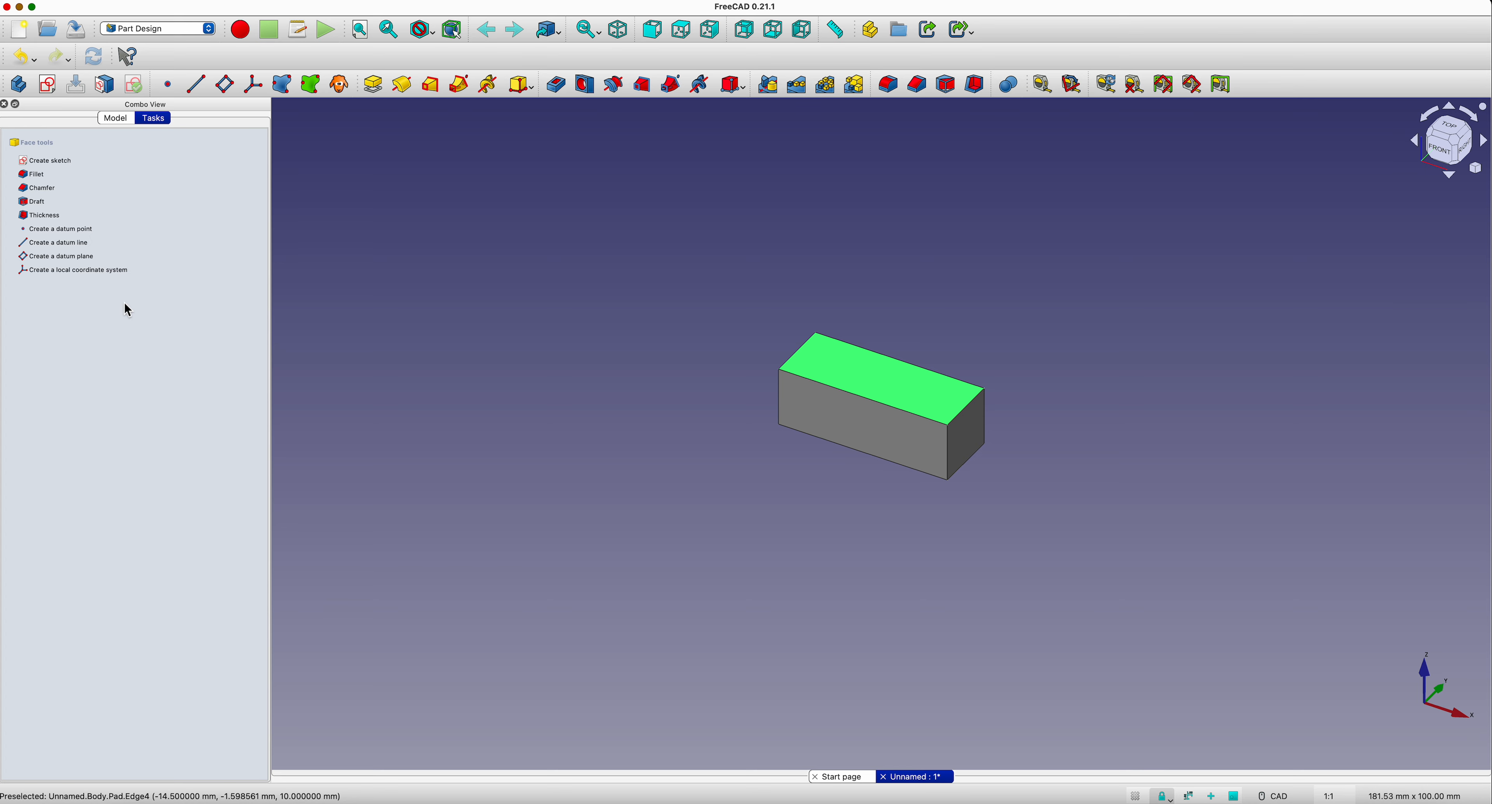
click(54, 221)
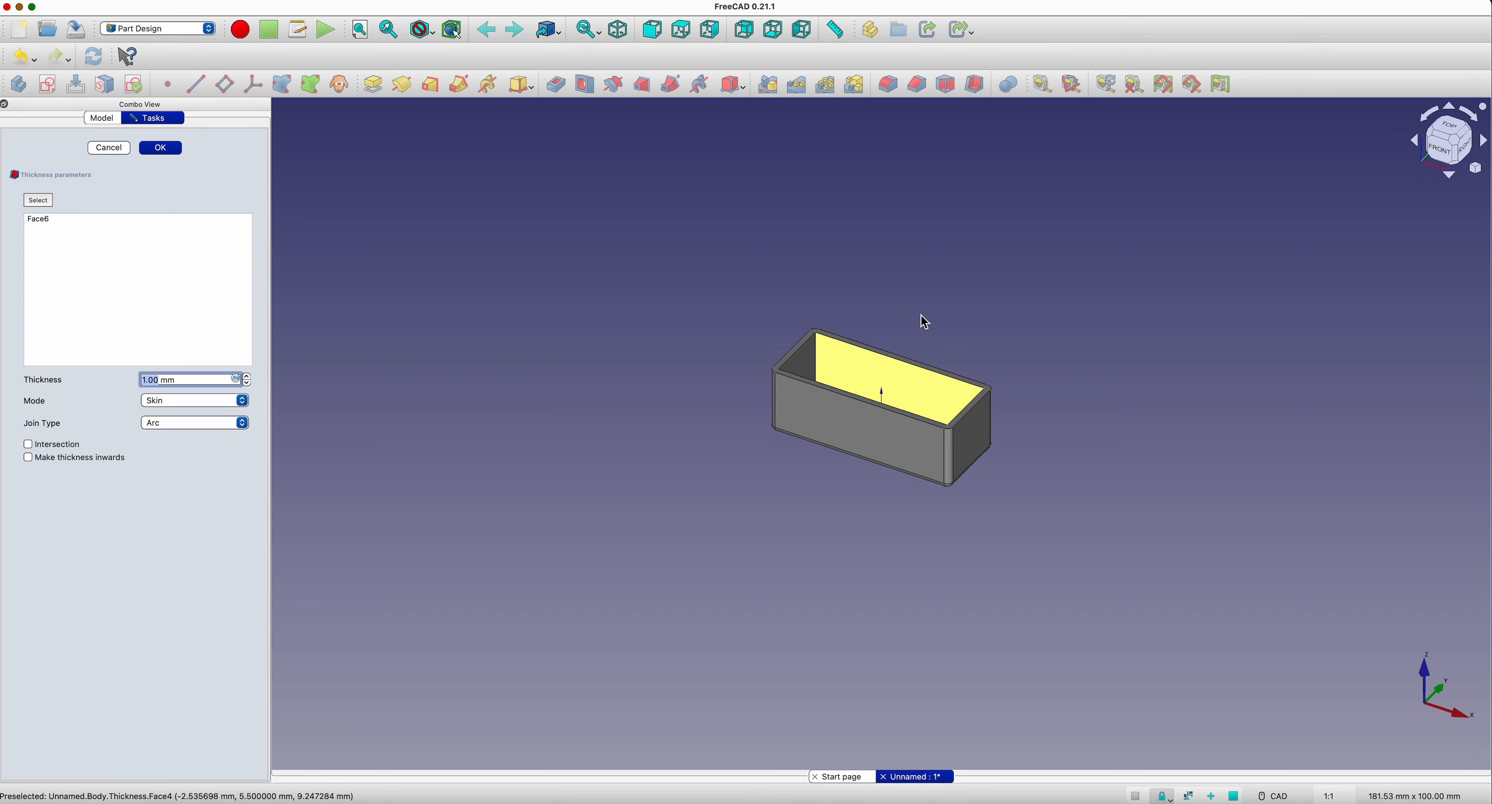
click(1135, 306)
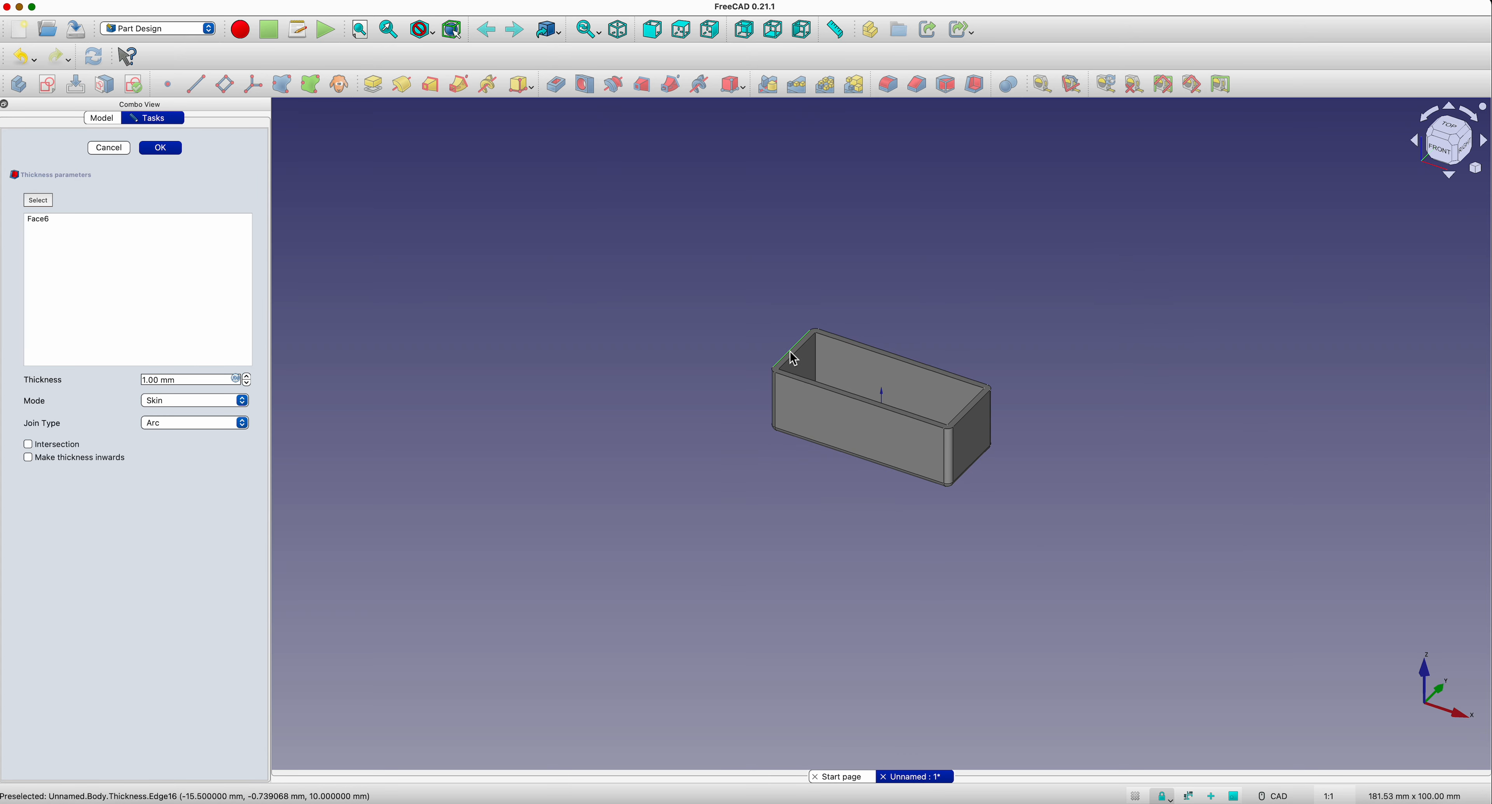
click(976, 415)
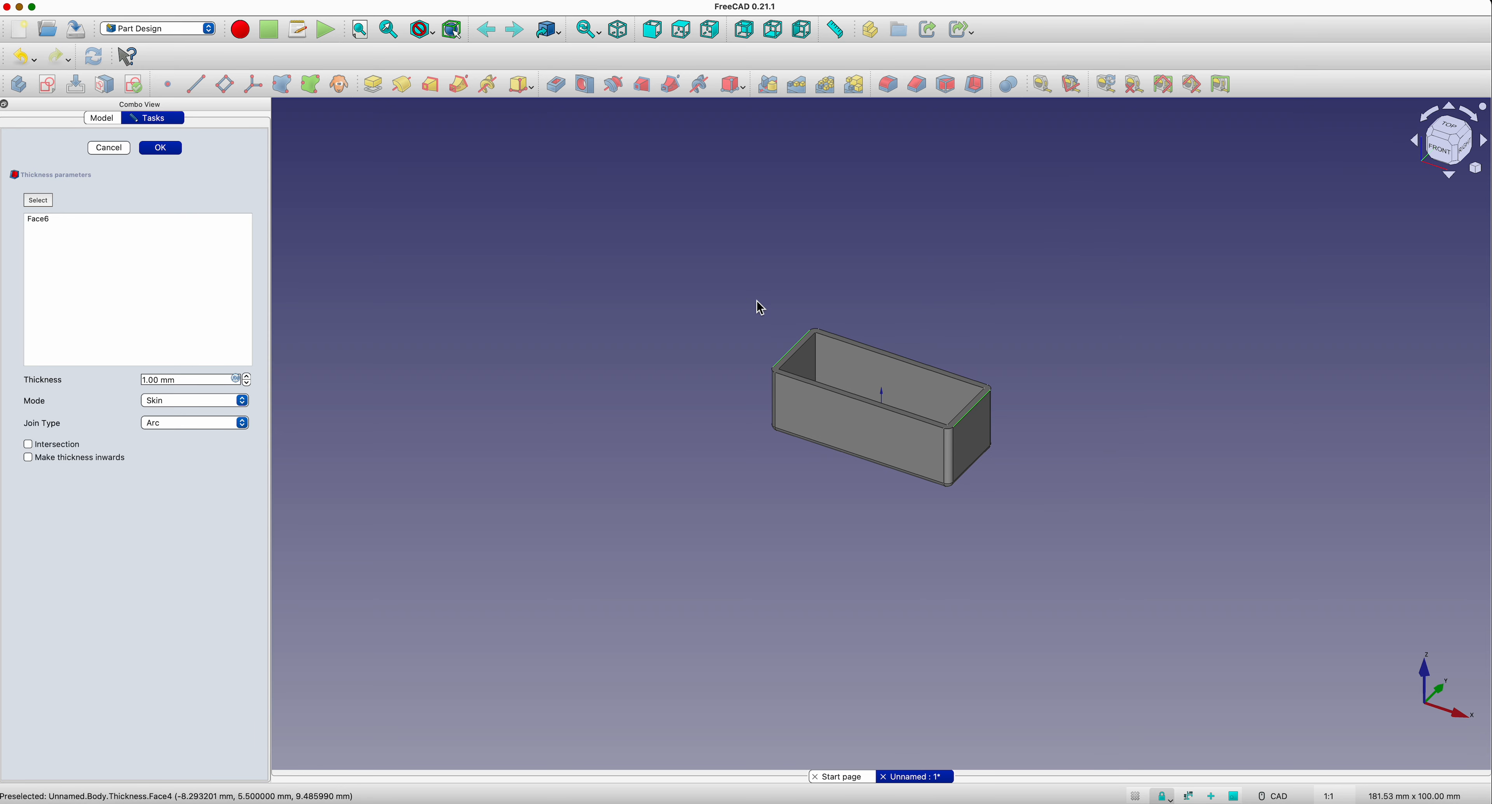
click(162, 149)
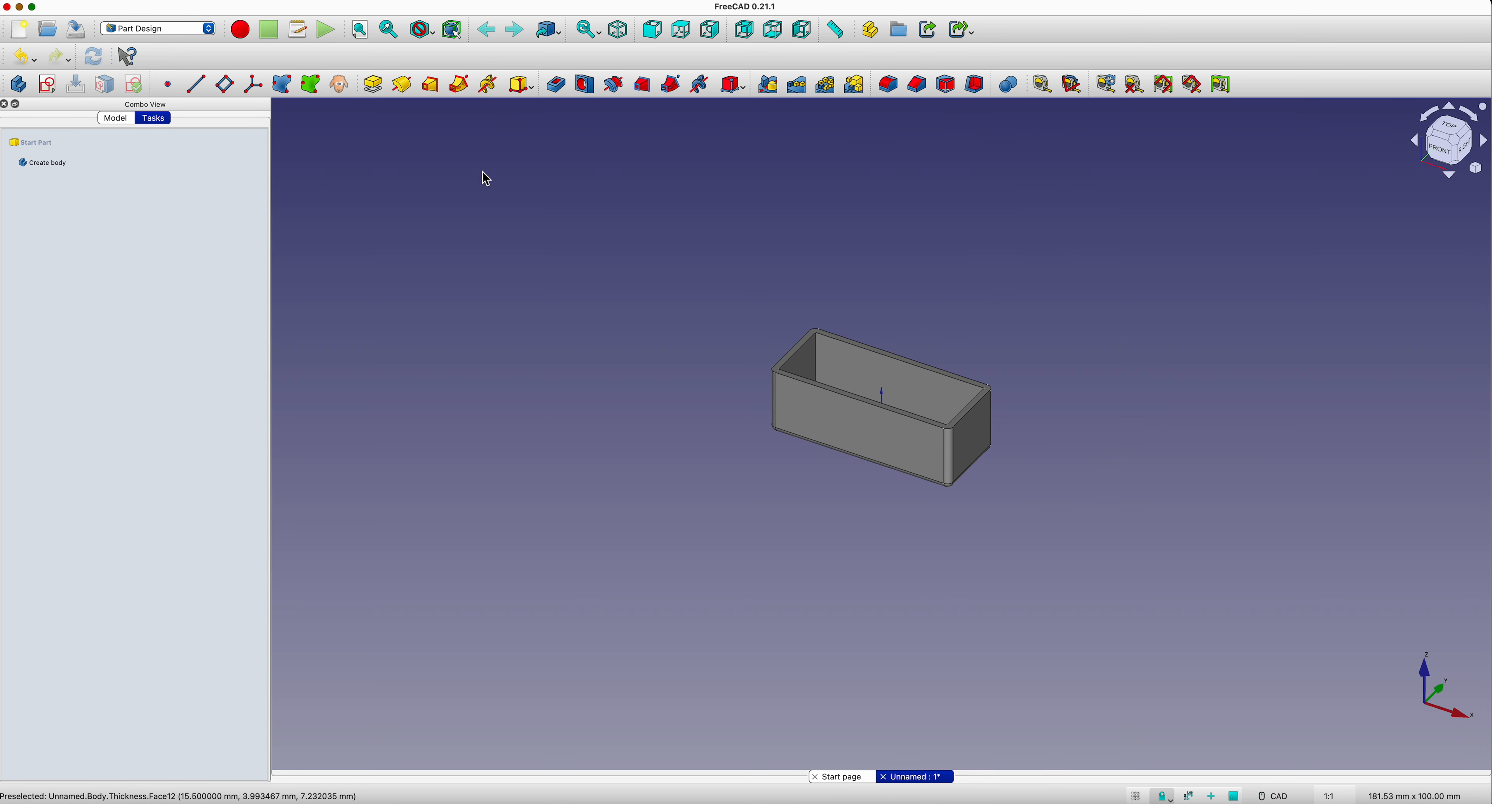
Step: Measure the box's outer length and width between opposite rim edges with Measure Linear, and clear the measurements
click(786, 354)
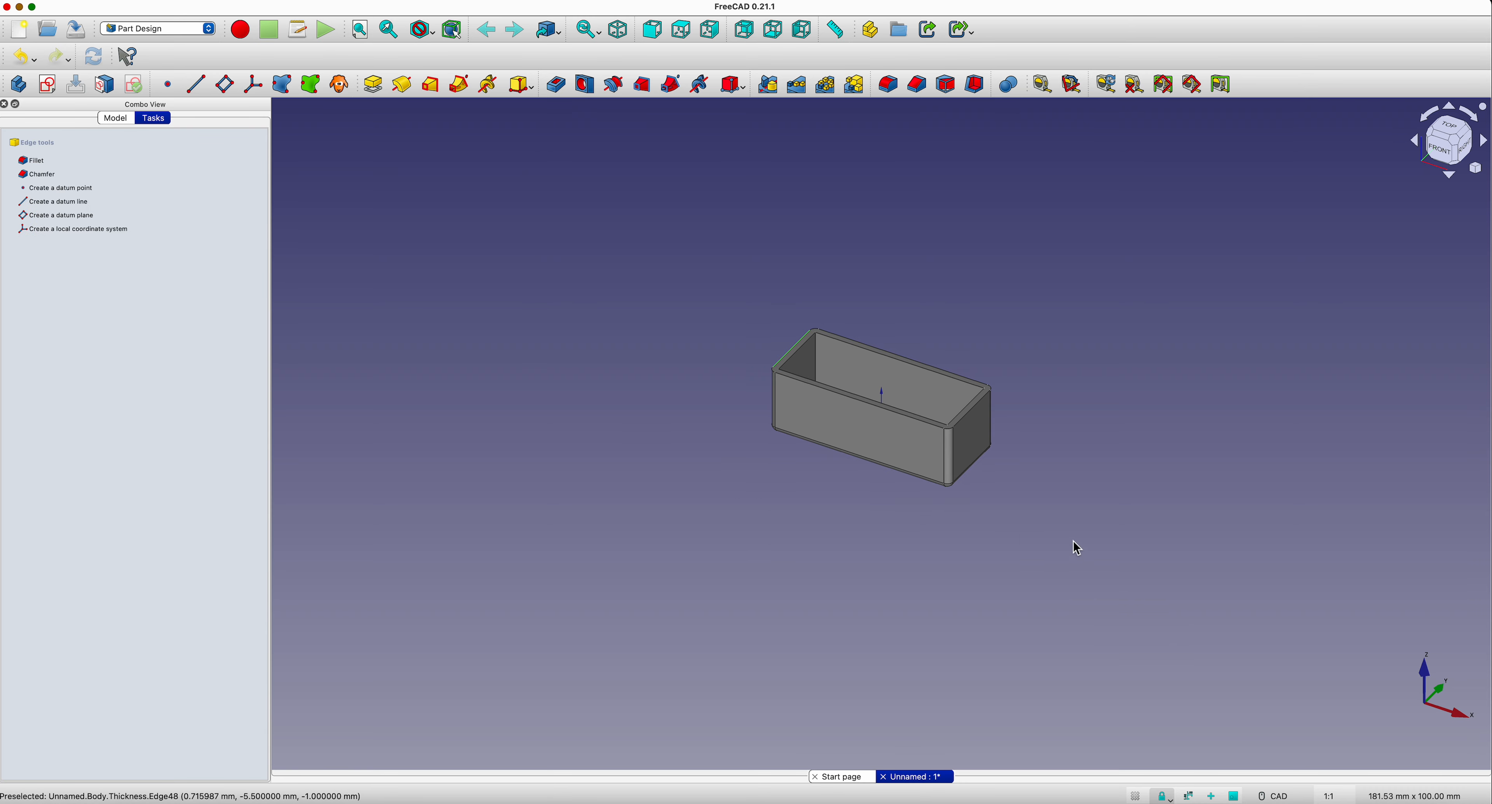
ctrl+click(977, 415)
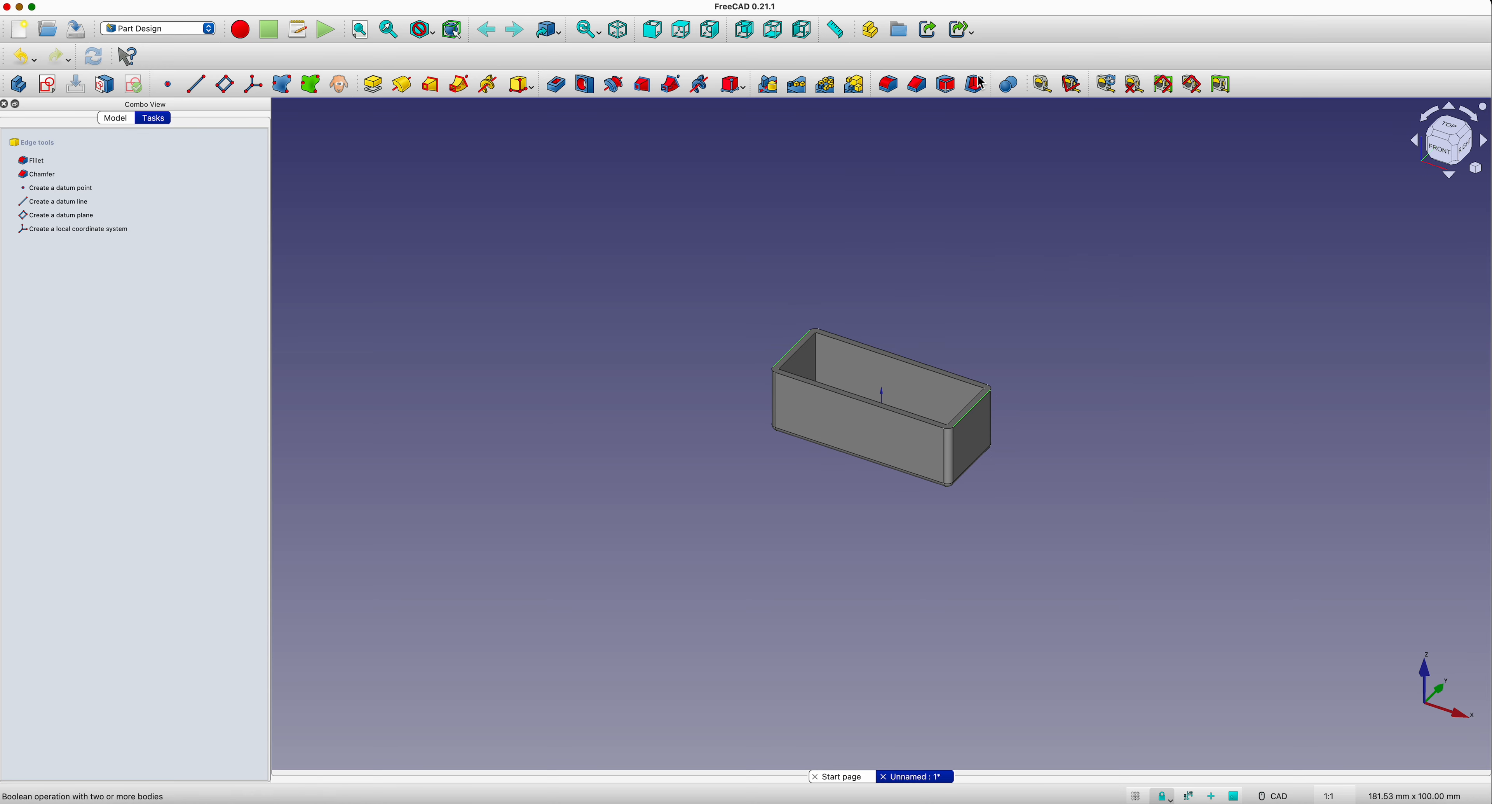
click(1046, 88)
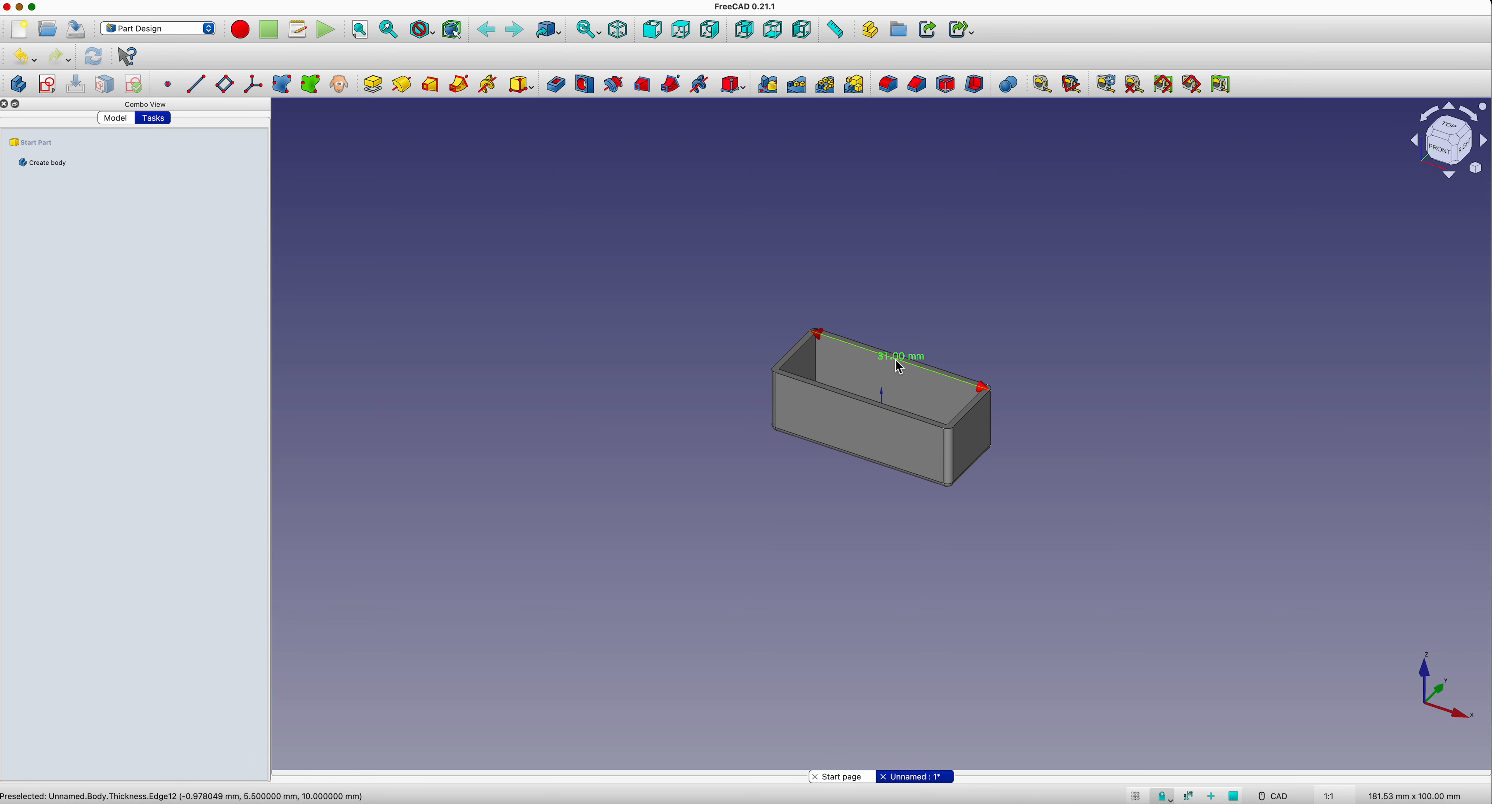
click(889, 416)
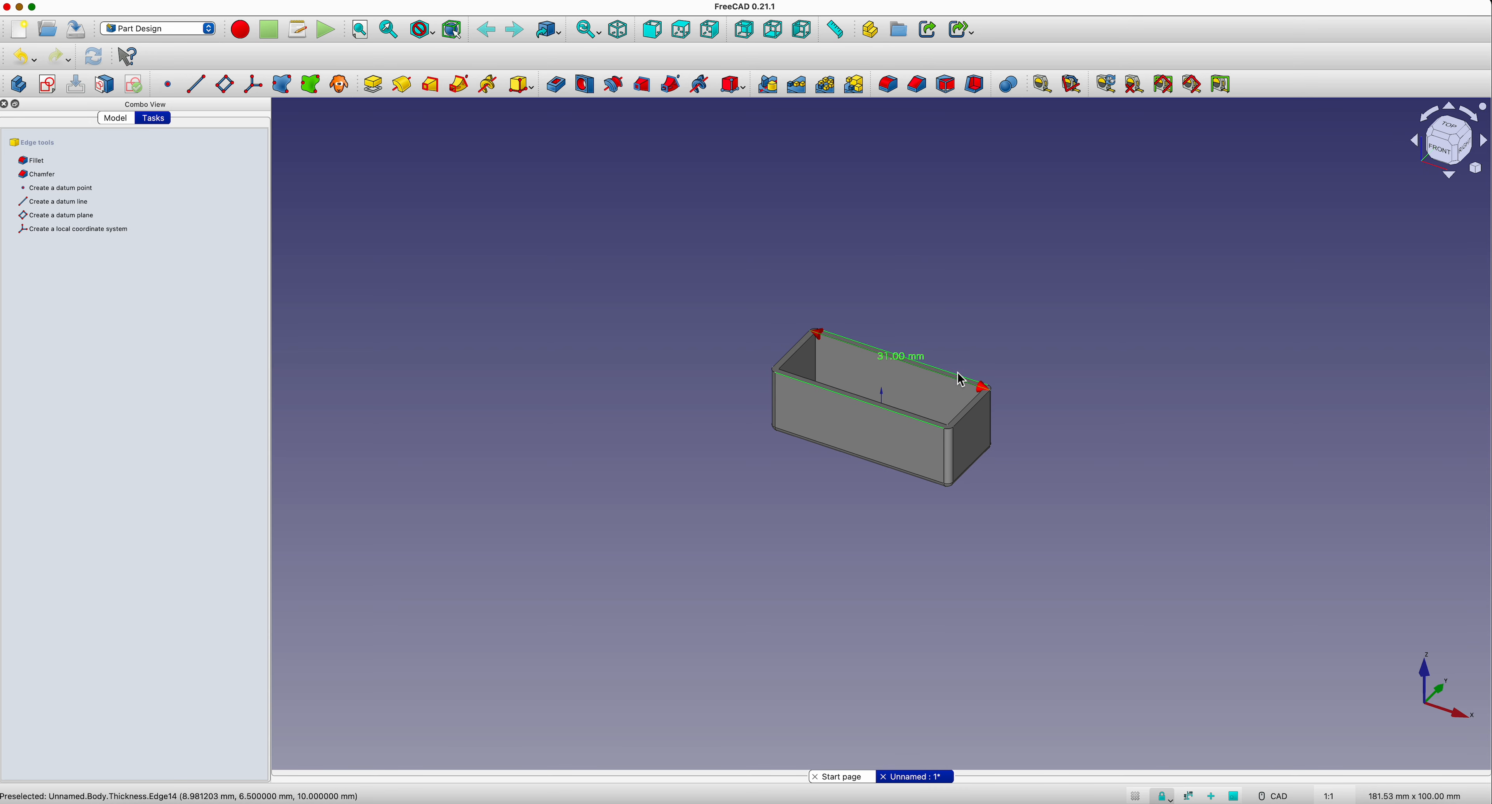
click(1046, 91)
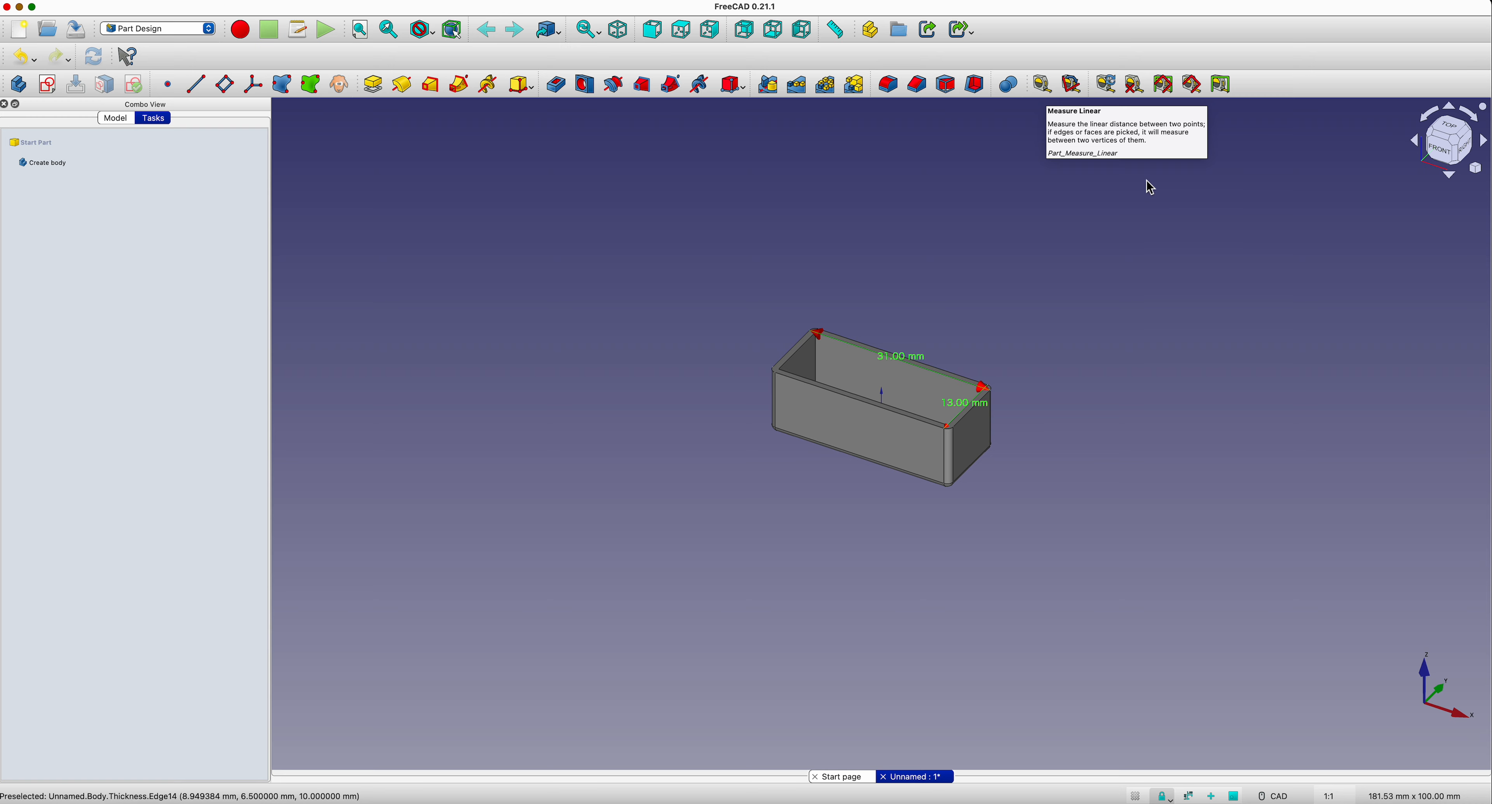
click(1133, 87)
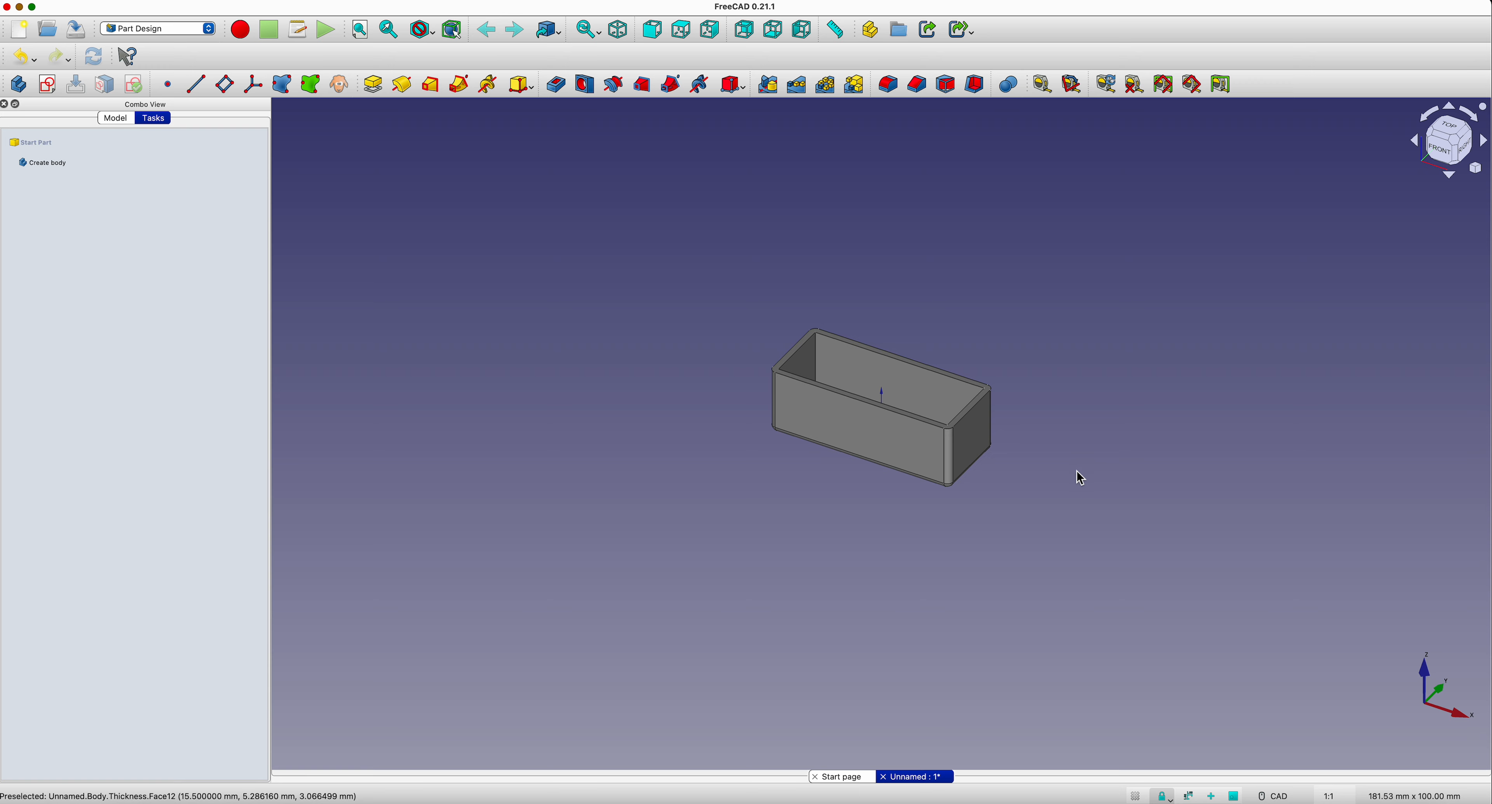
Step: Create a sketch on the box's inner floor face and turn on the section view
middle_drag(896, 533, 901, 567)
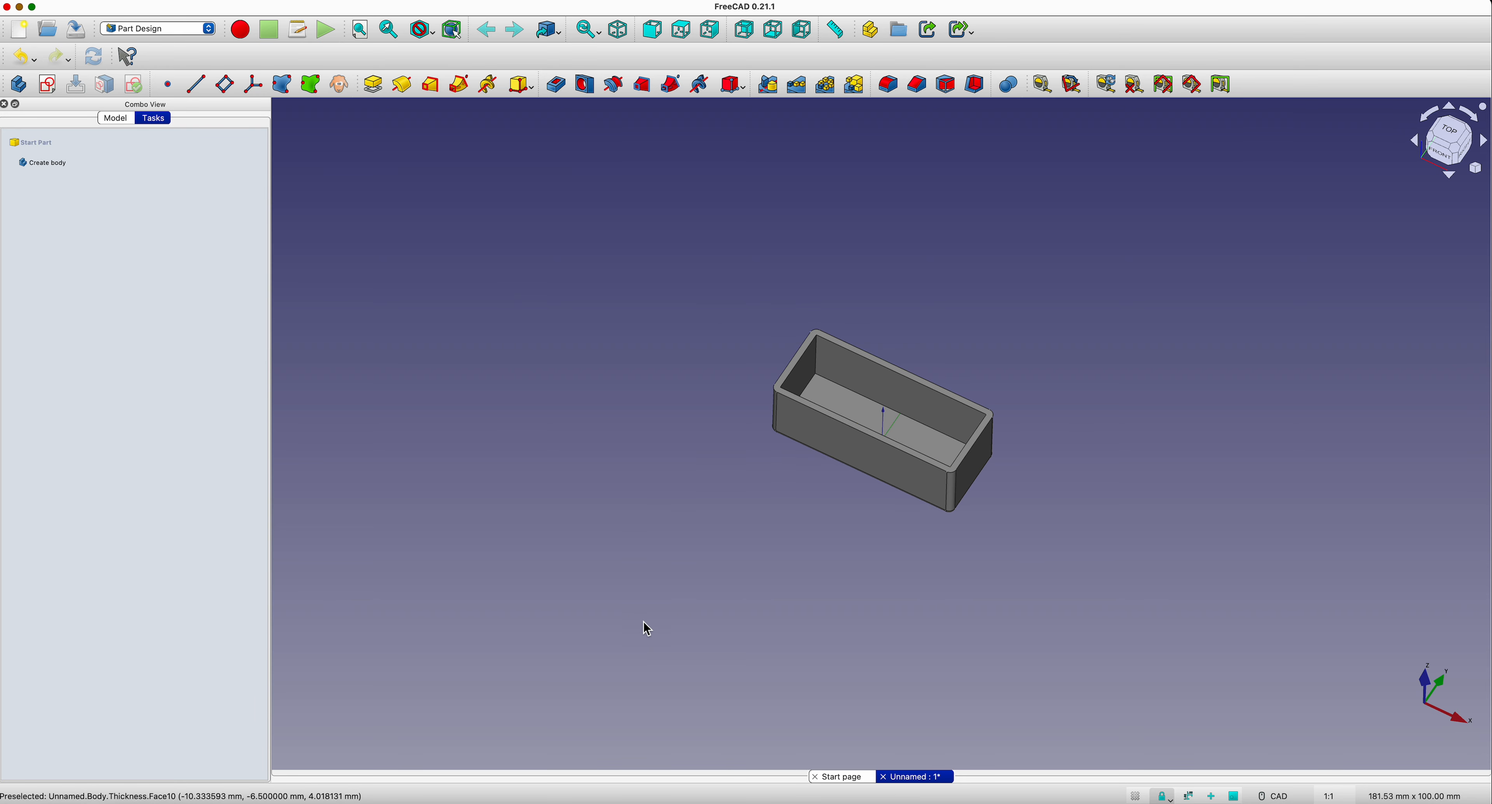
click(846, 416)
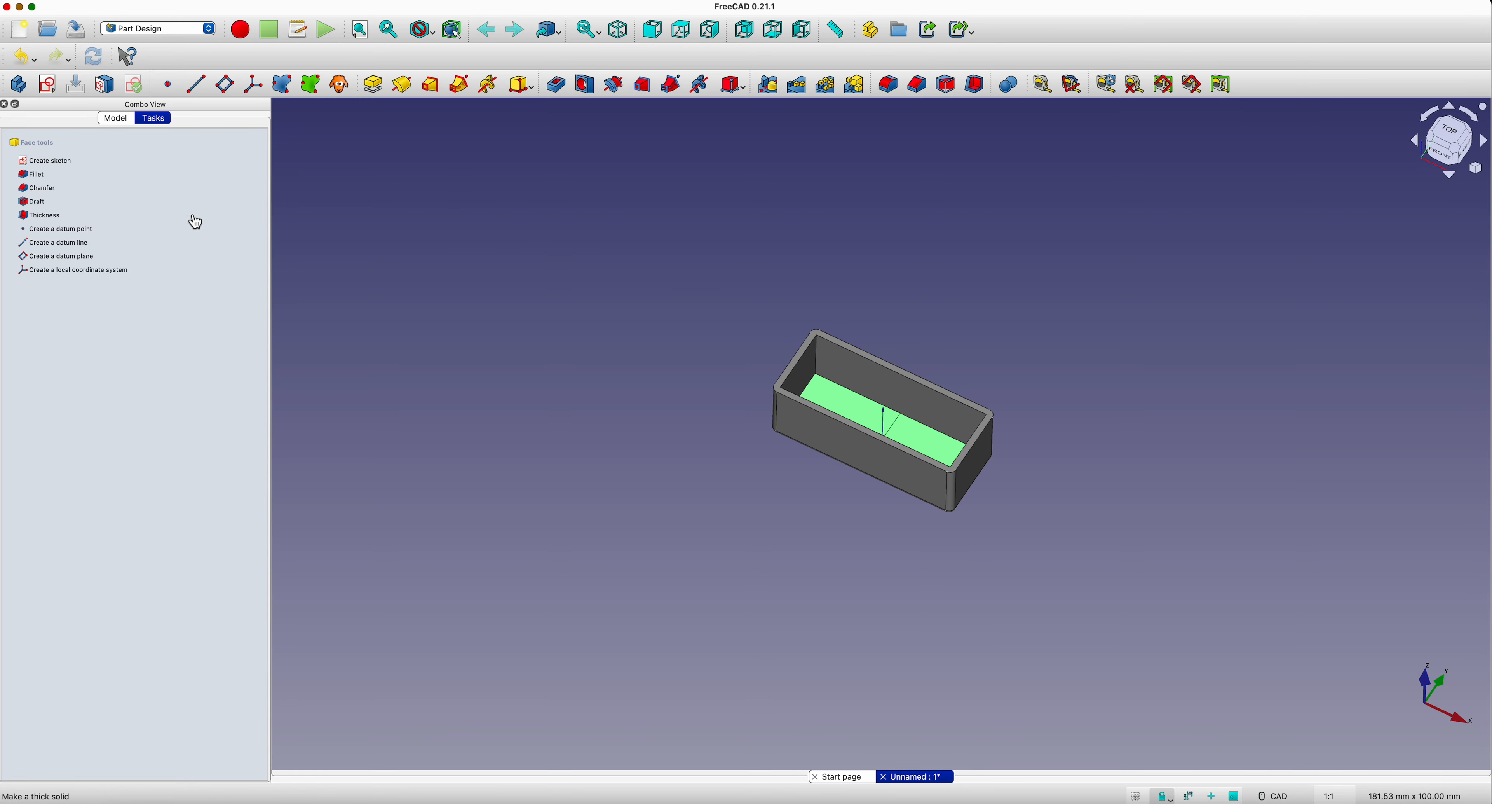
click(47, 162)
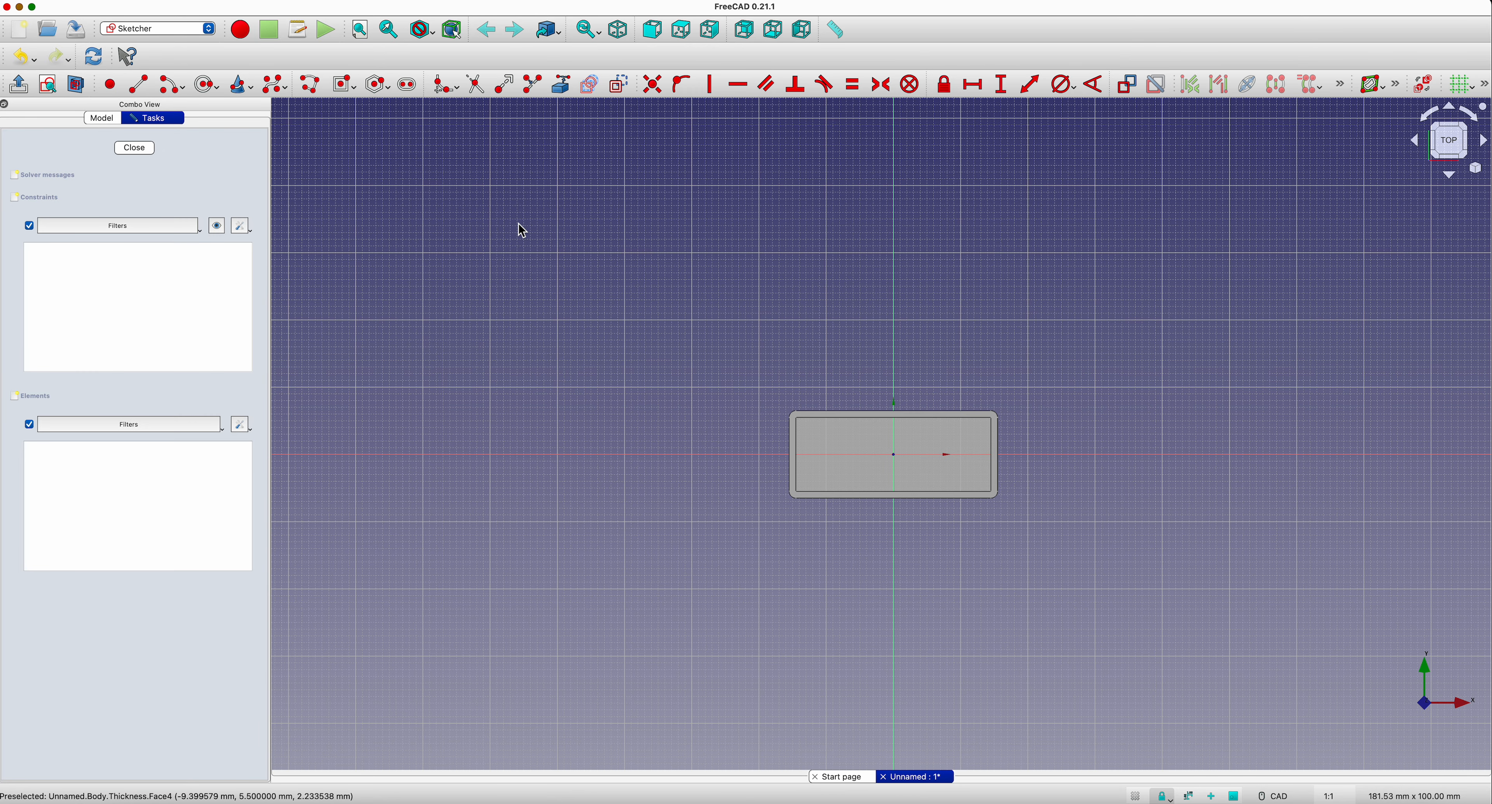
scroll(1143, 519, up, 3)
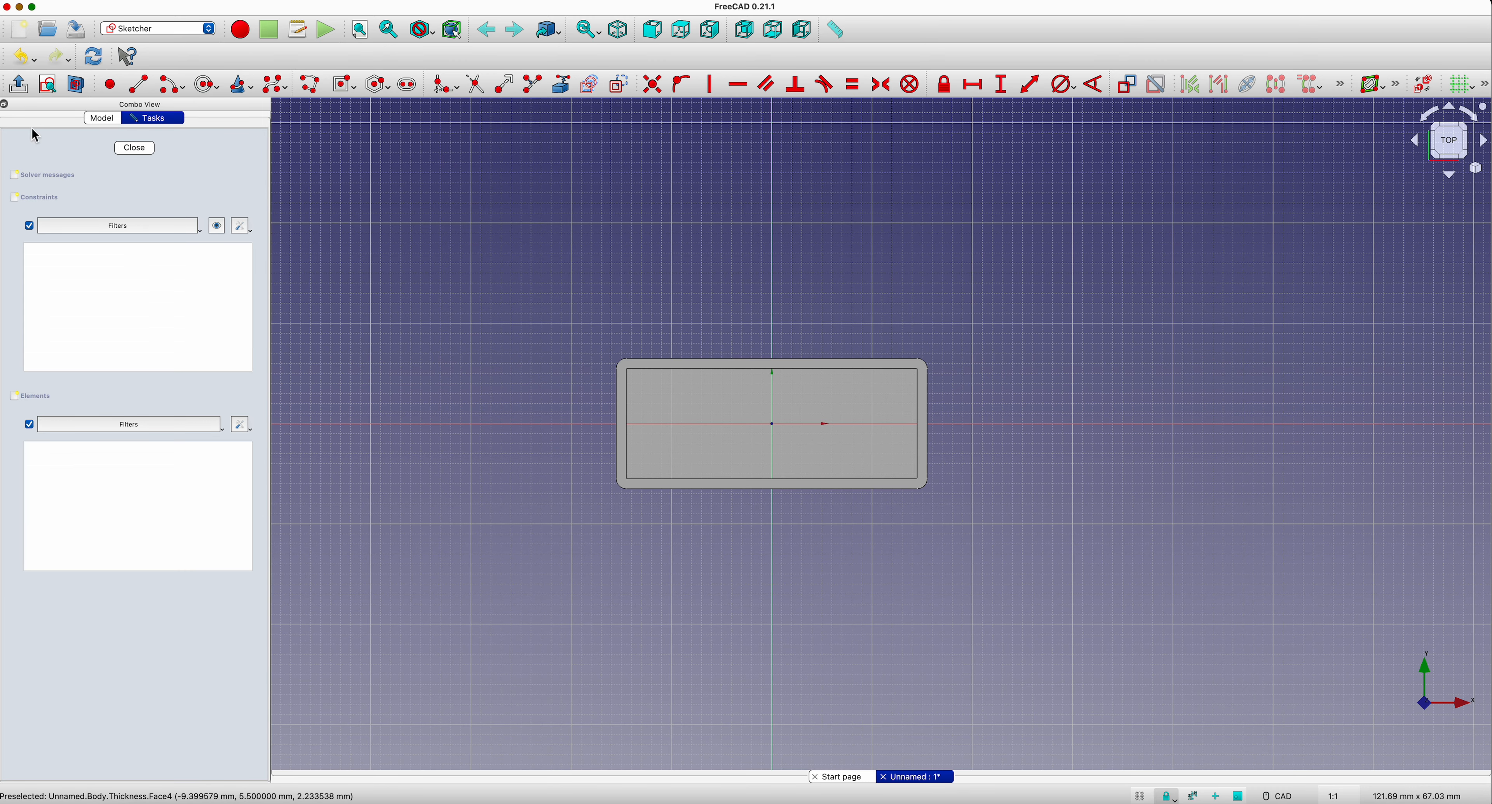
click(77, 87)
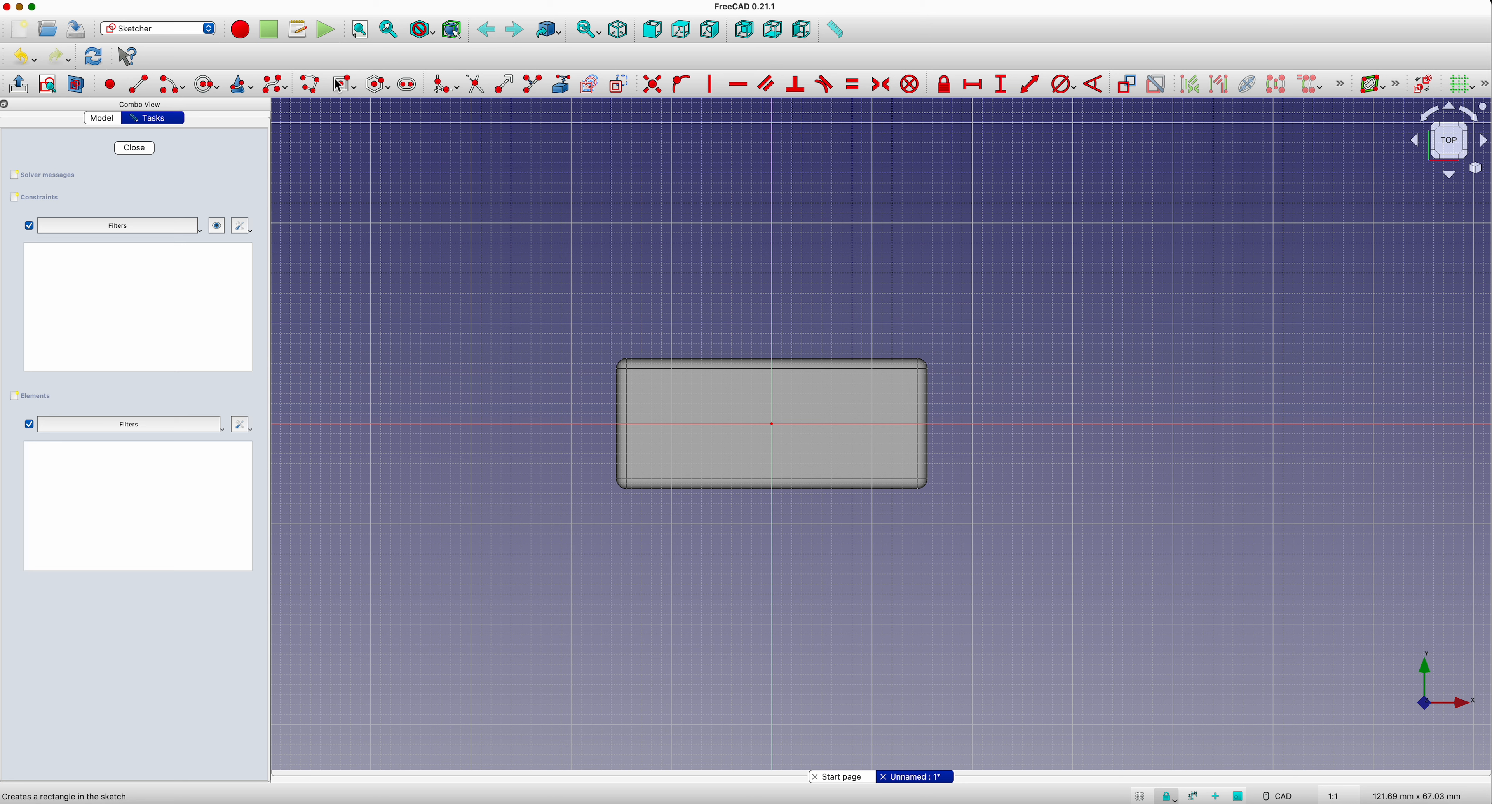
Step: Draw a centered rectangle on the origin across the box floor, about 29.4 mm long and 3 mm high
click(351, 88)
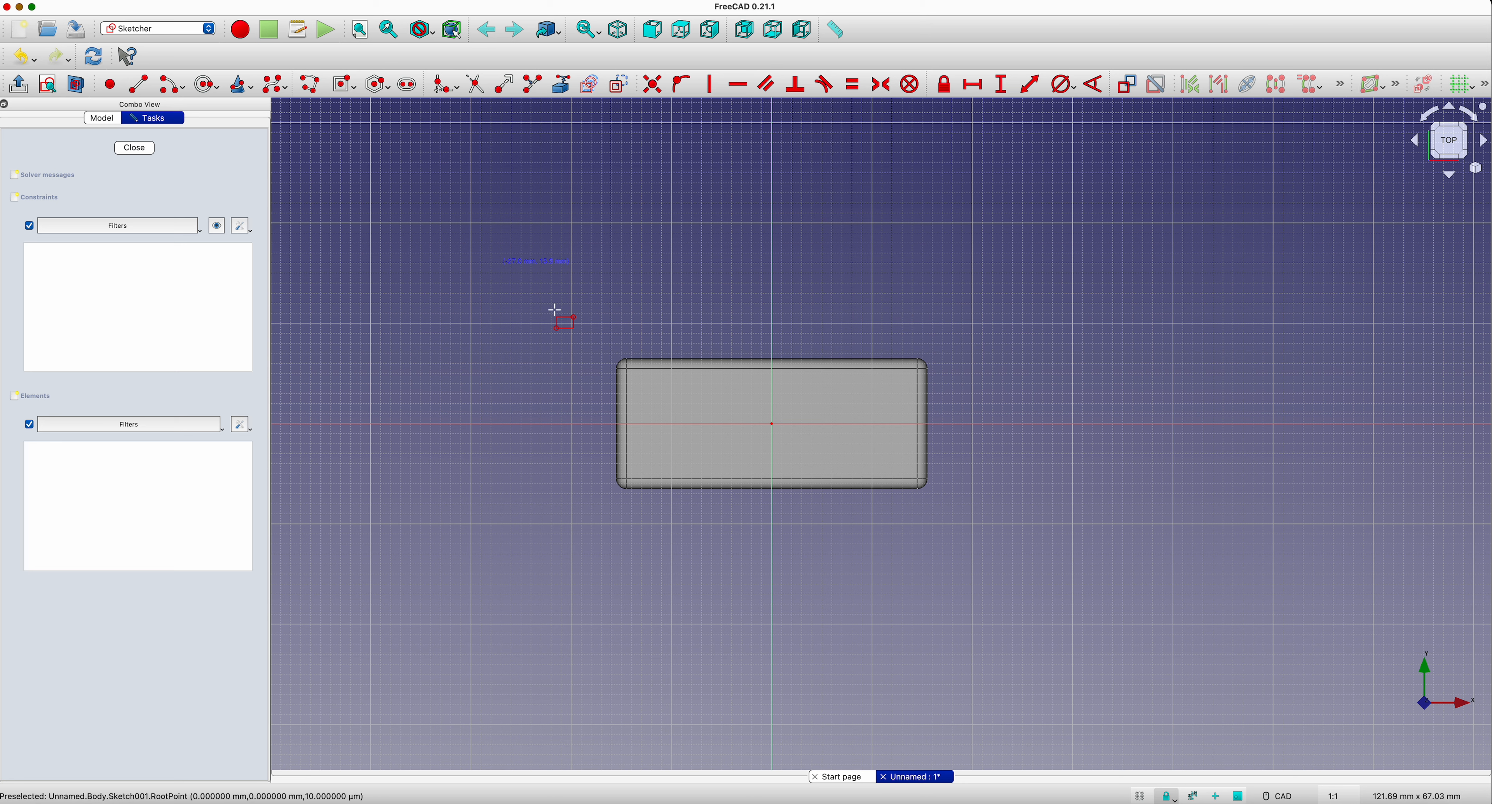
click(771, 422)
click(919, 439)
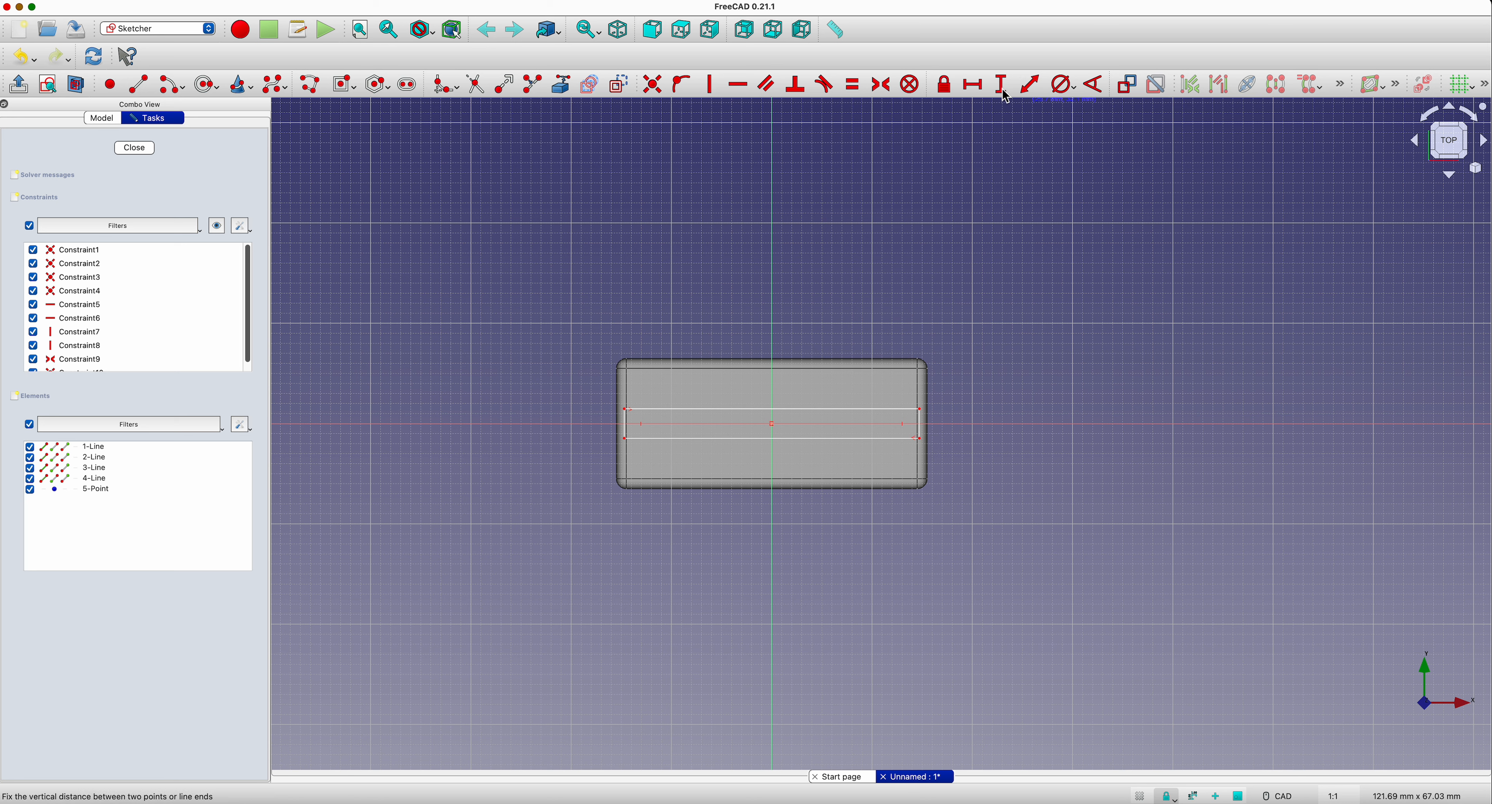
Step: Constrain the vertical length of the thin rectangle's right edge to 1 mm
click(919, 427)
text(1mm)
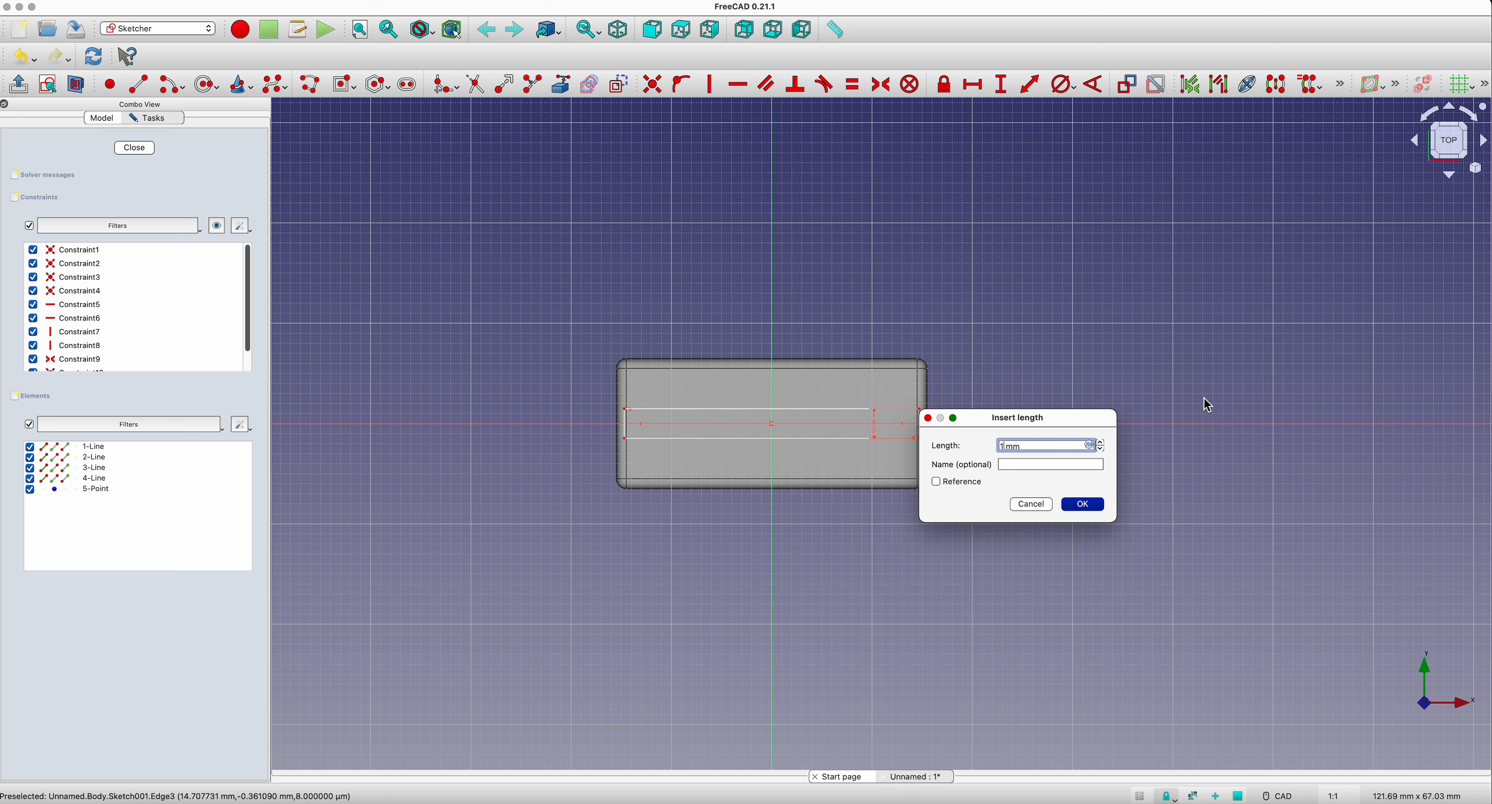
key(Return)
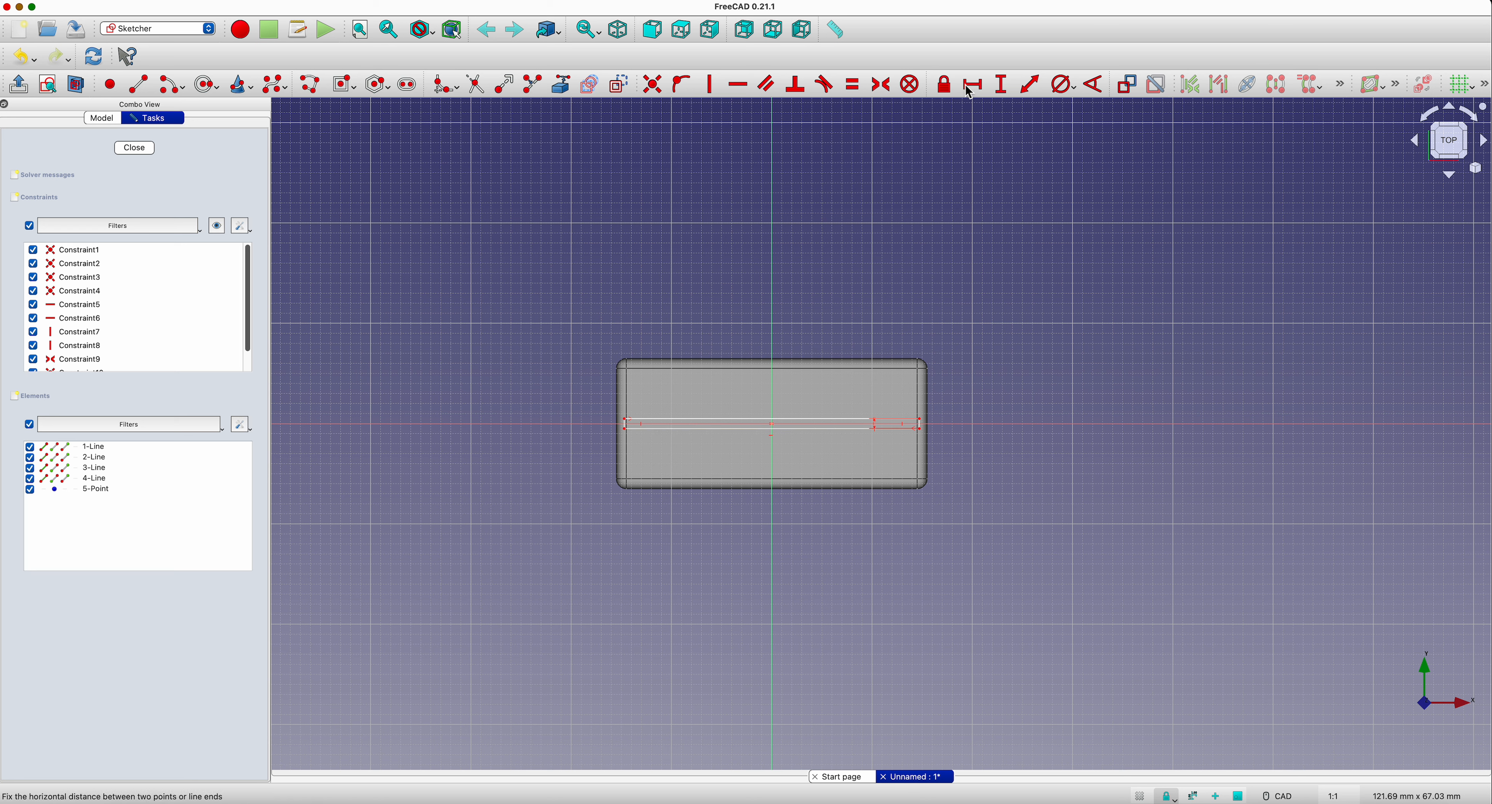
Step: Constrain the thin rectangle's horizontal length to match the box's 29 mm inner length, and close the sketch
click(750, 425)
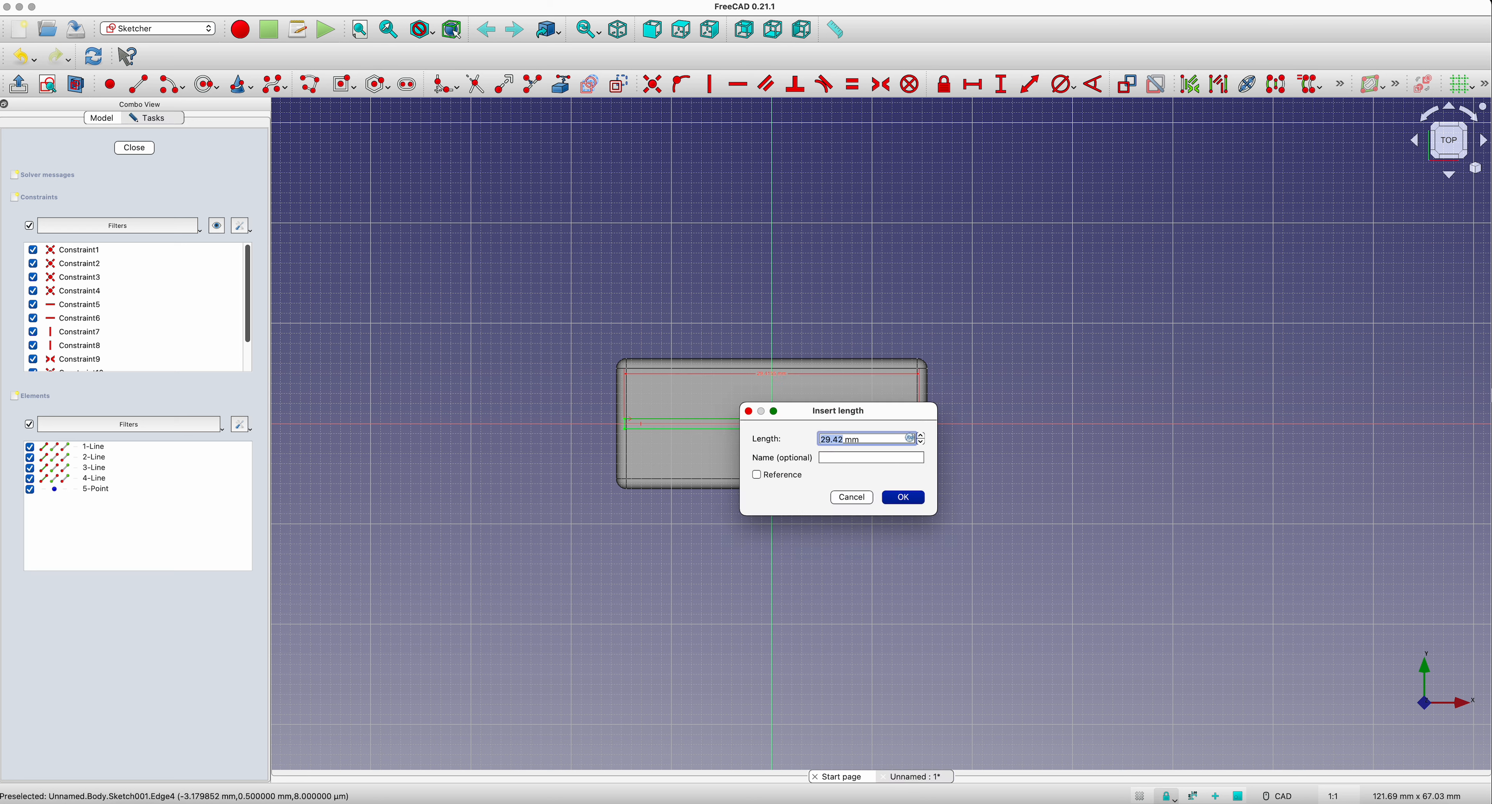
text(2)
key(Return)
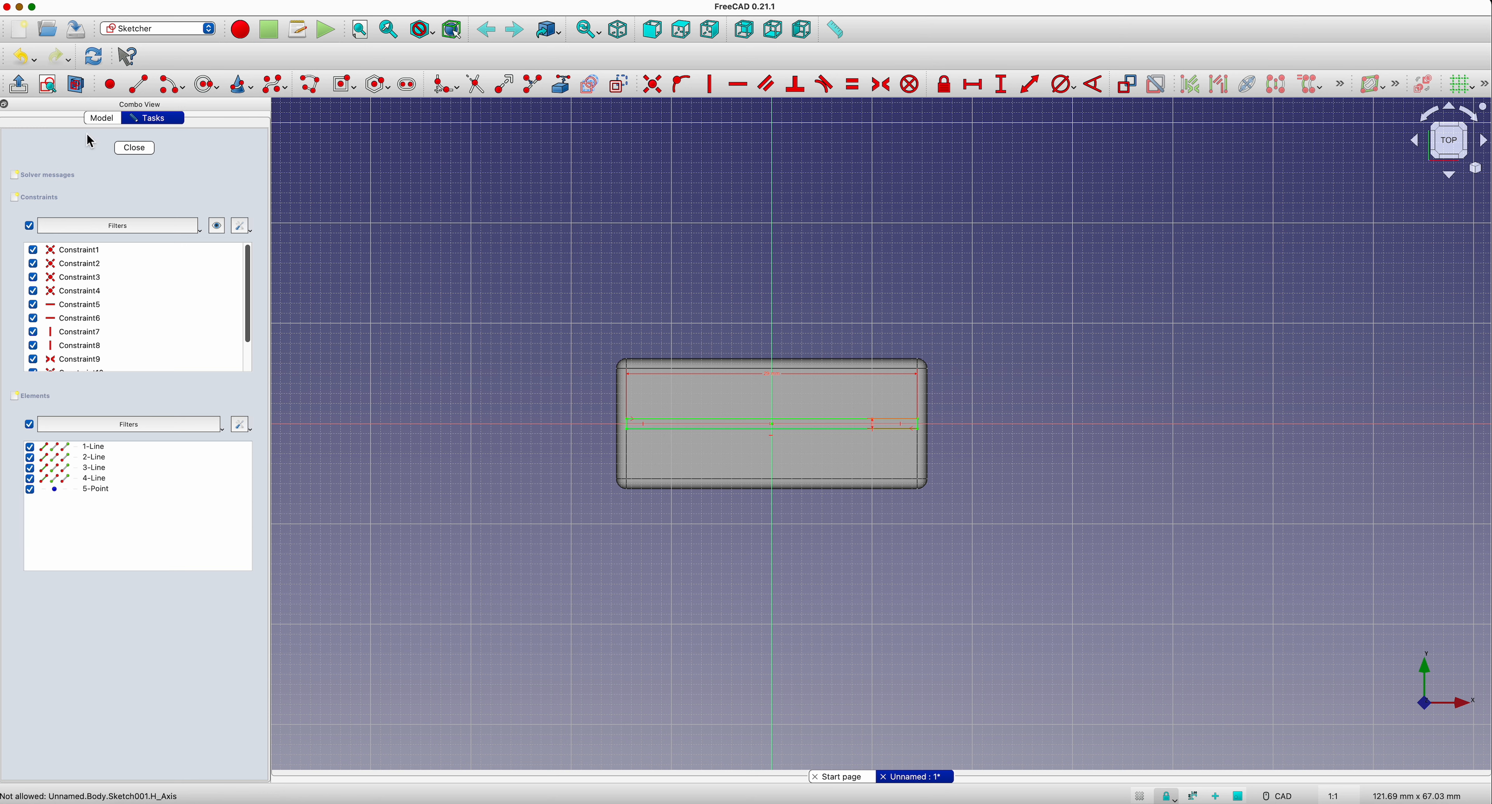
click(135, 148)
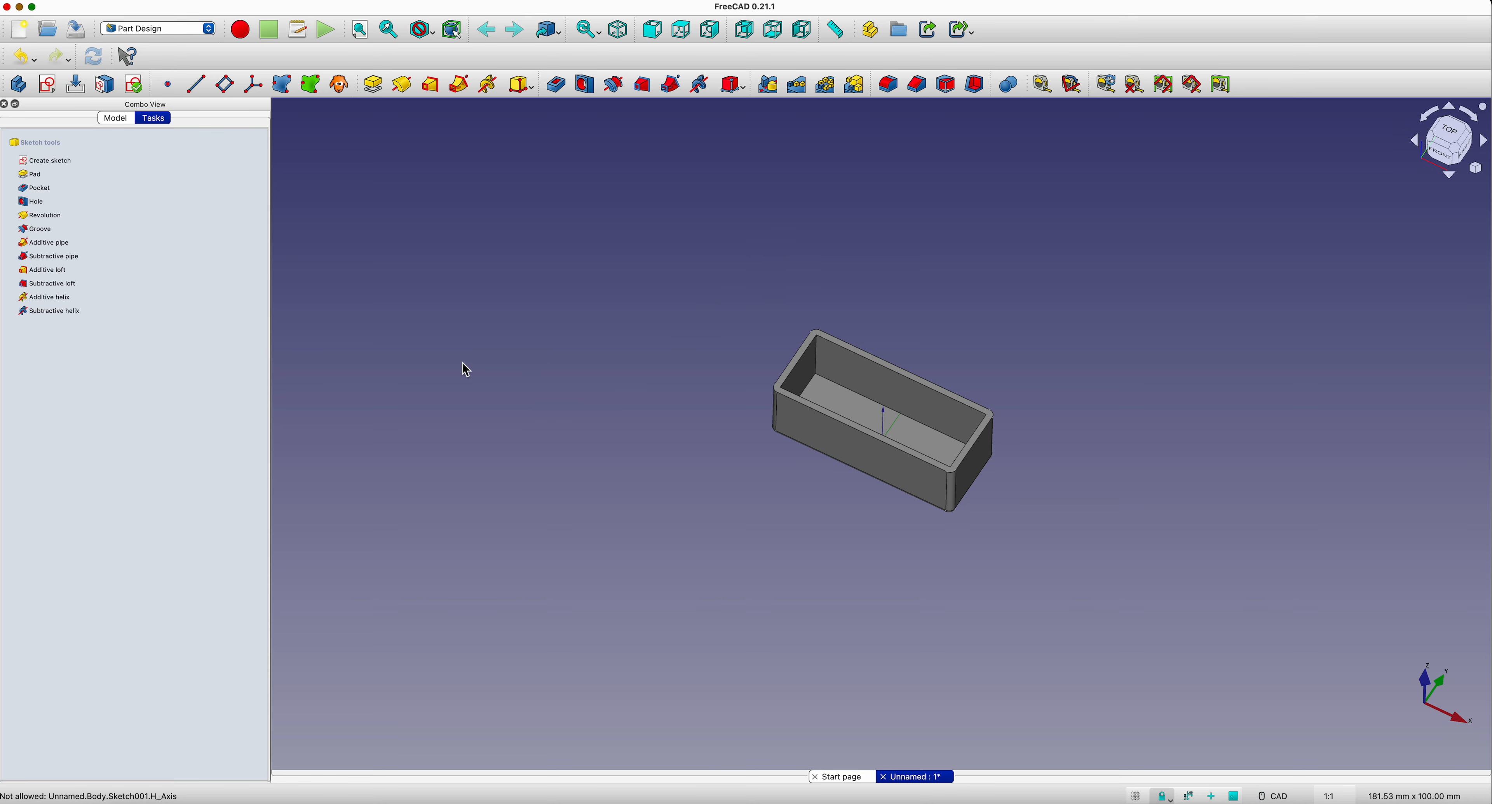
Step: Pad the thin divider sketch on the box floor to a length of 9 mm
click(117, 120)
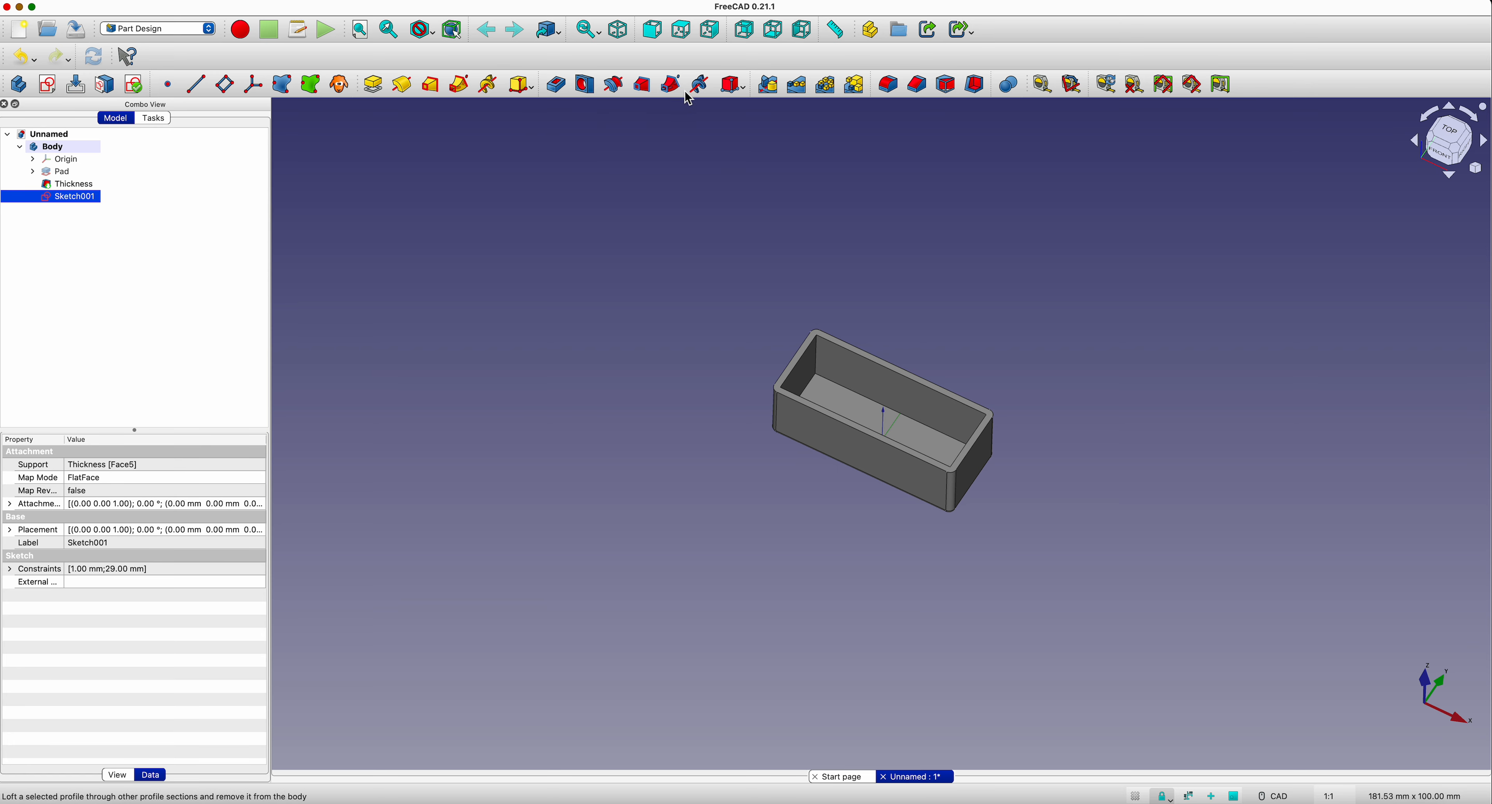
click(373, 88)
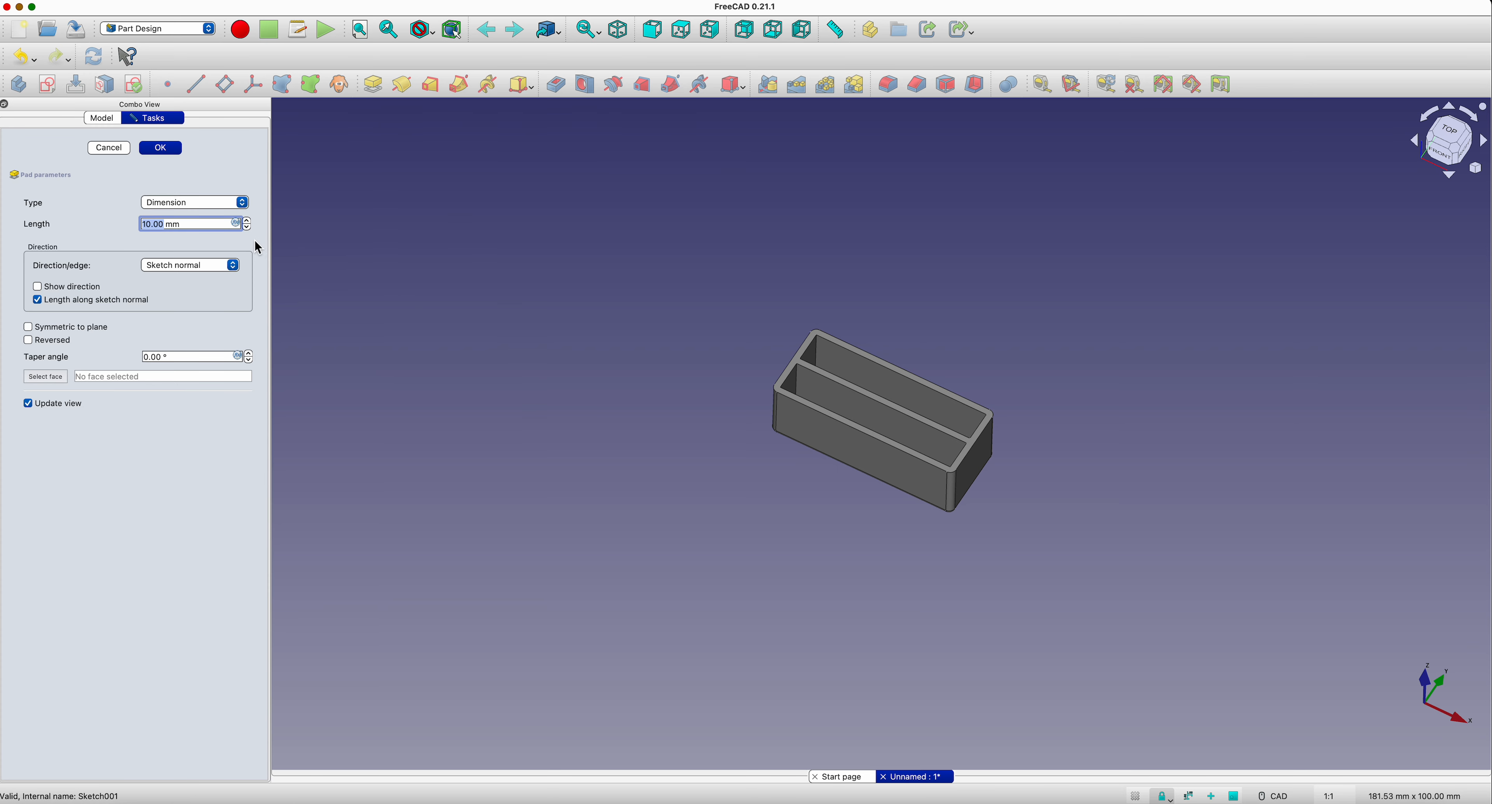
text(9)
key(Return)
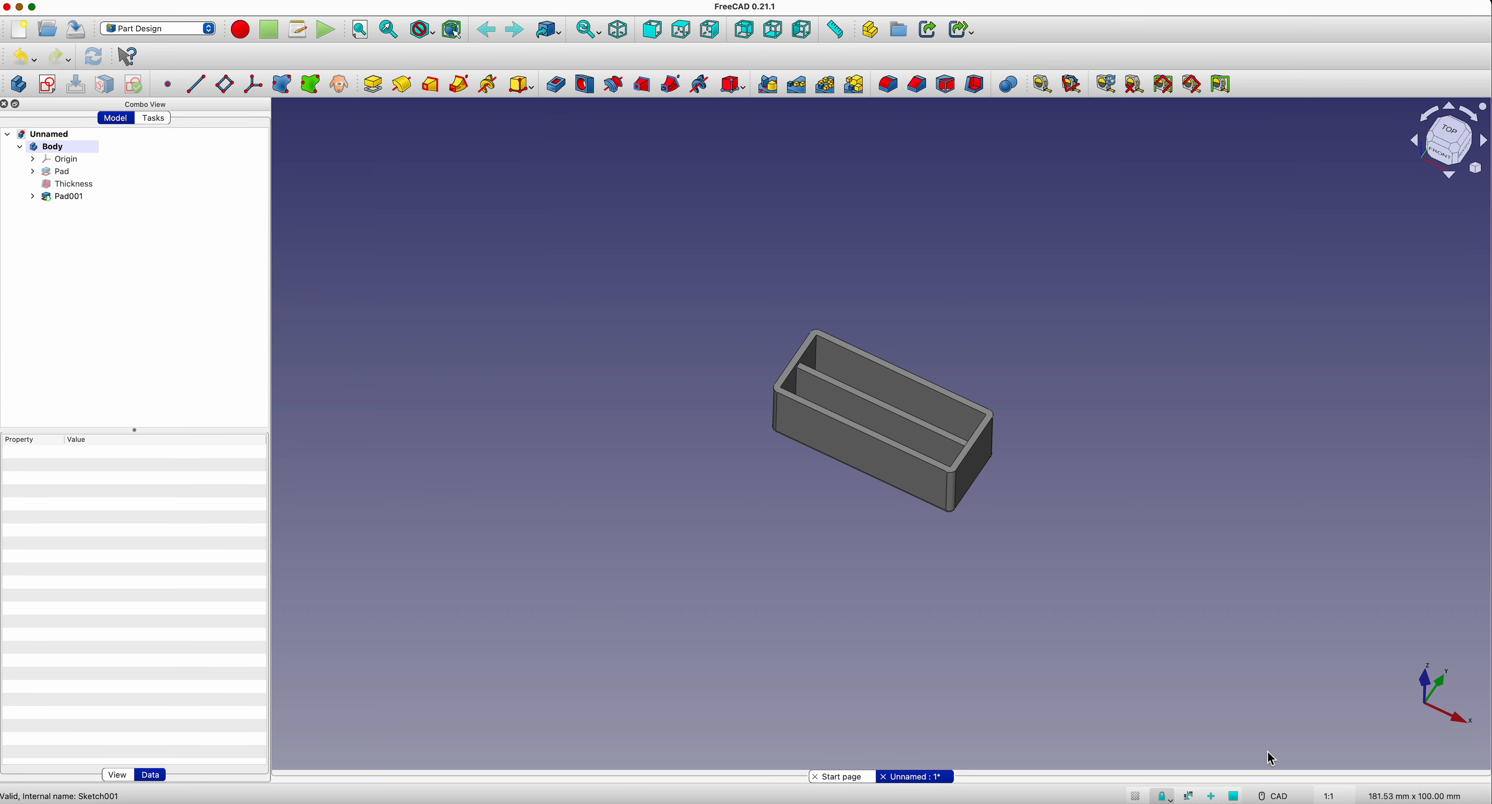
middle_drag(867, 558, 889, 596)
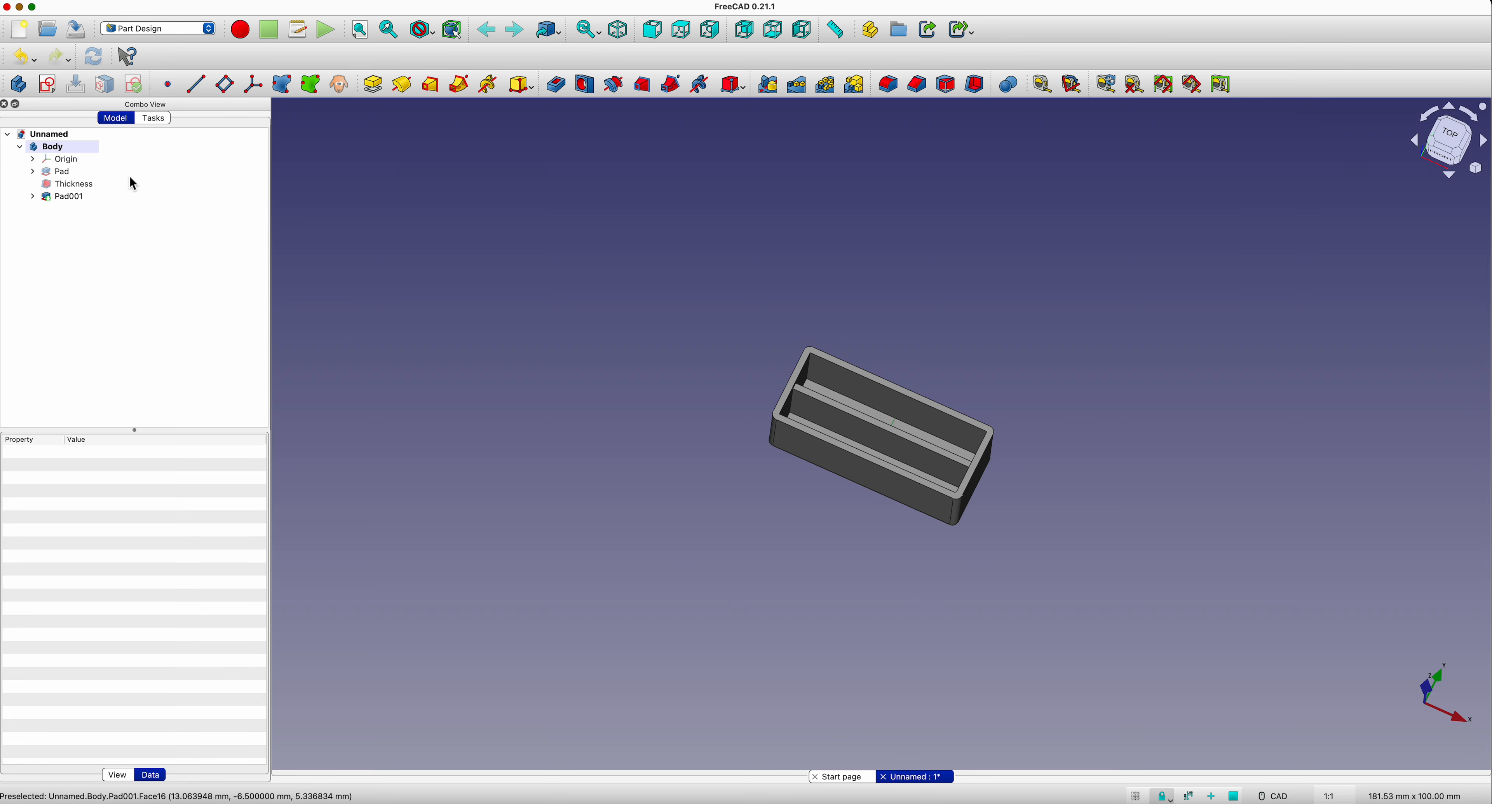
Step: Rename the finished box body as box, collapsing its feature tree
click(20, 147)
right_click(45, 151)
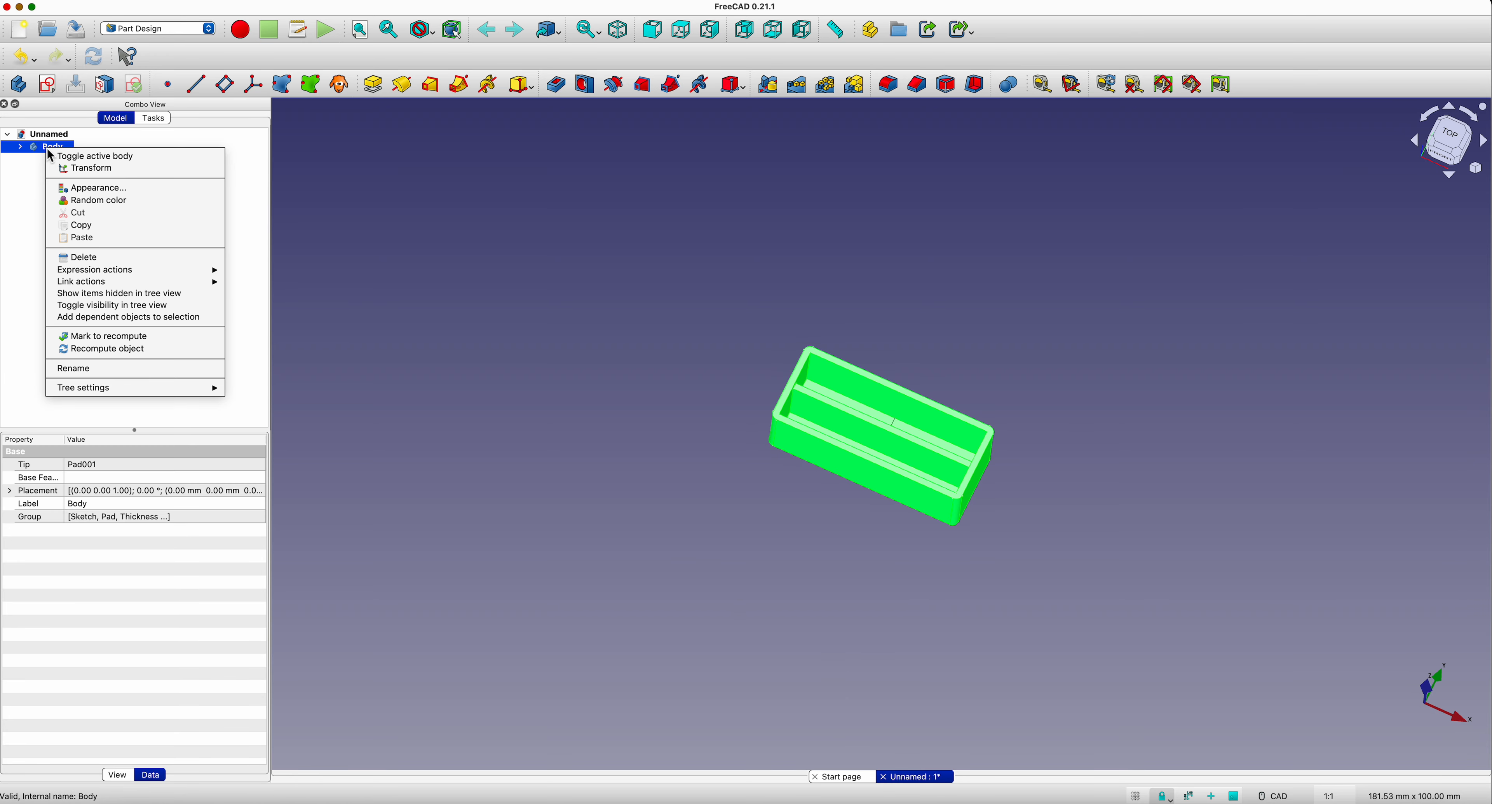
click(88, 369)
text(box)
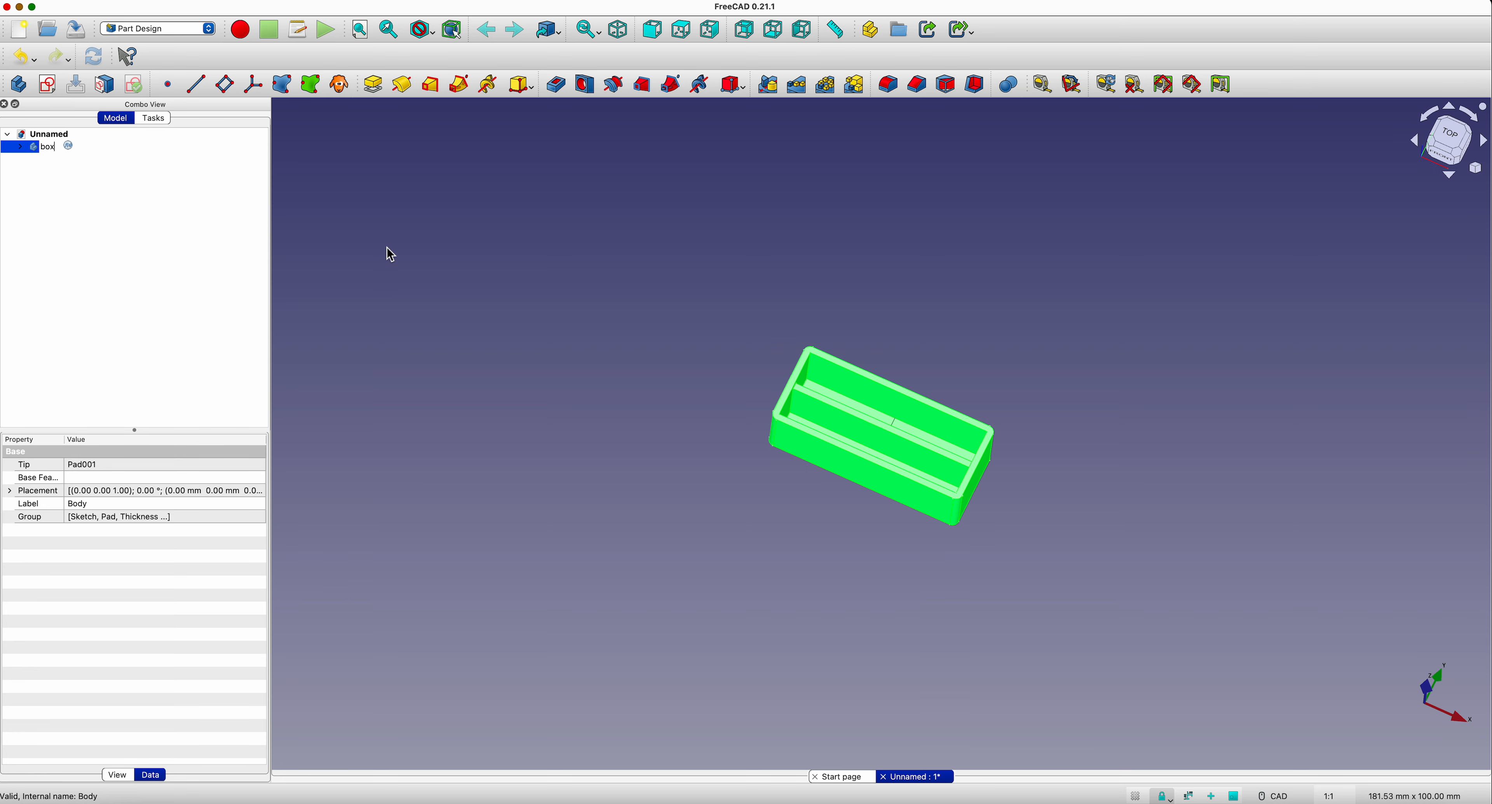
key(Return)
click(647, 389)
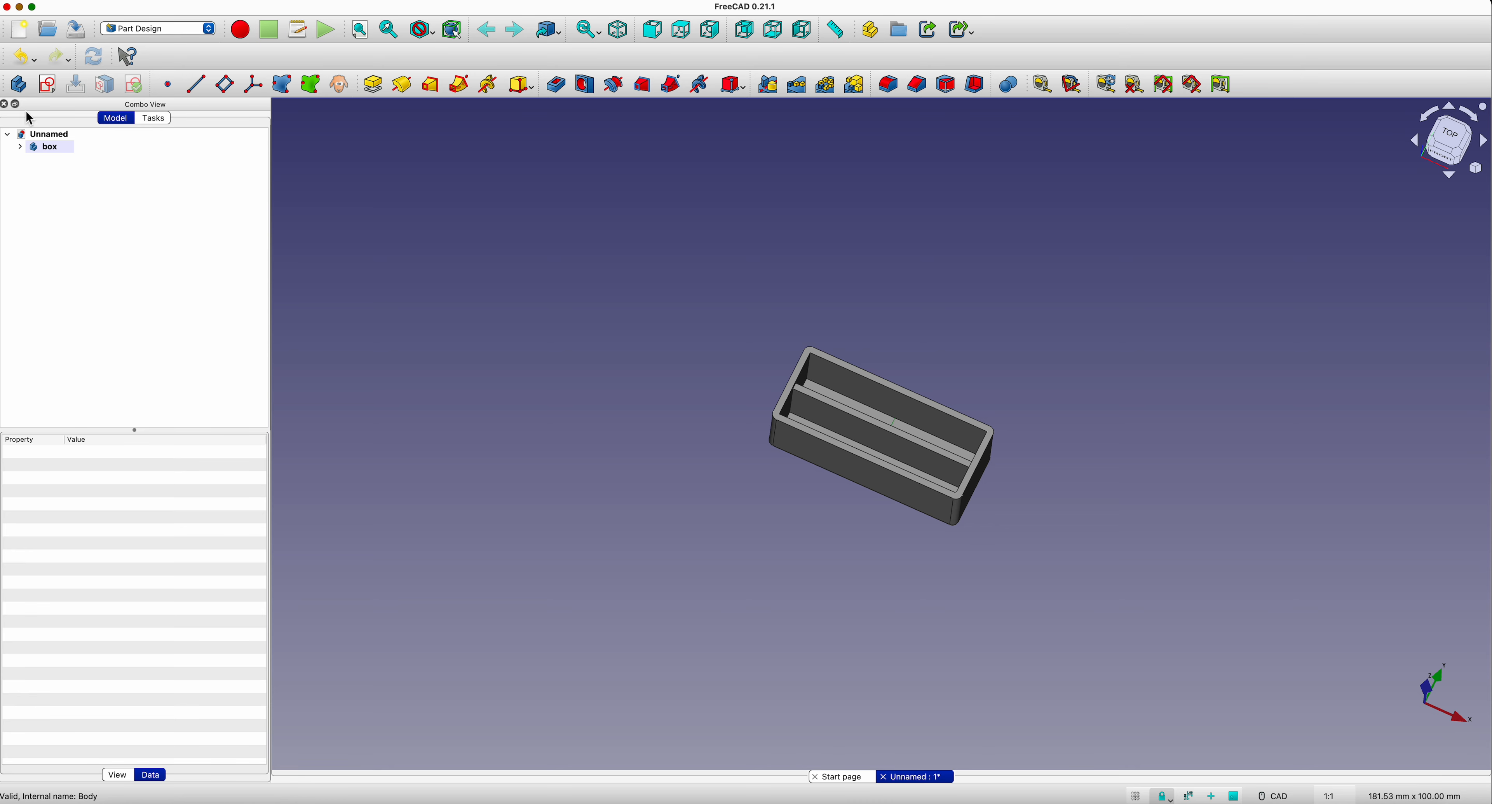
Step: Create a second body in the document and rename it divider
click(18, 87)
right_click(59, 161)
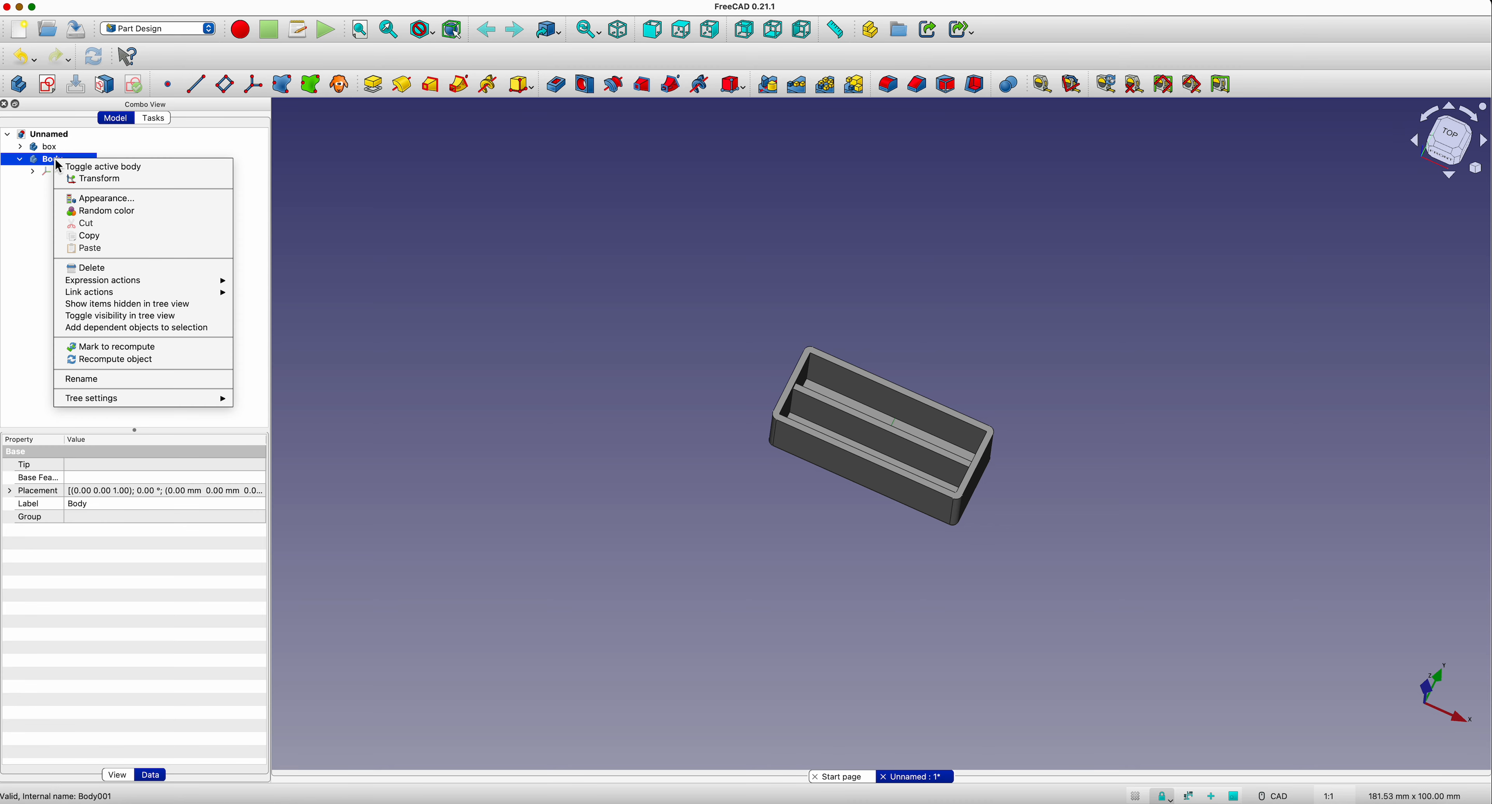
click(84, 380)
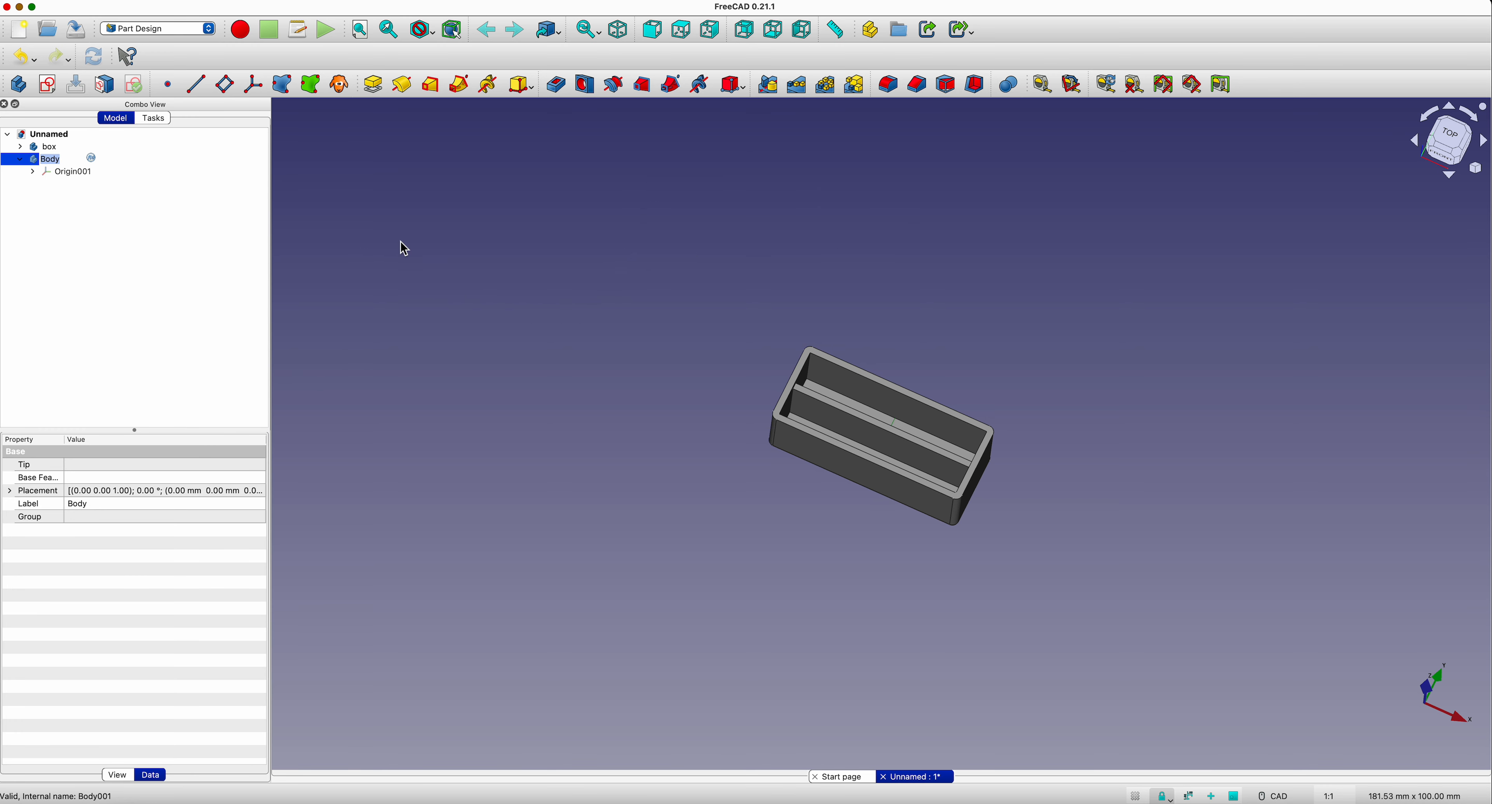
text(divid)
key(Return)
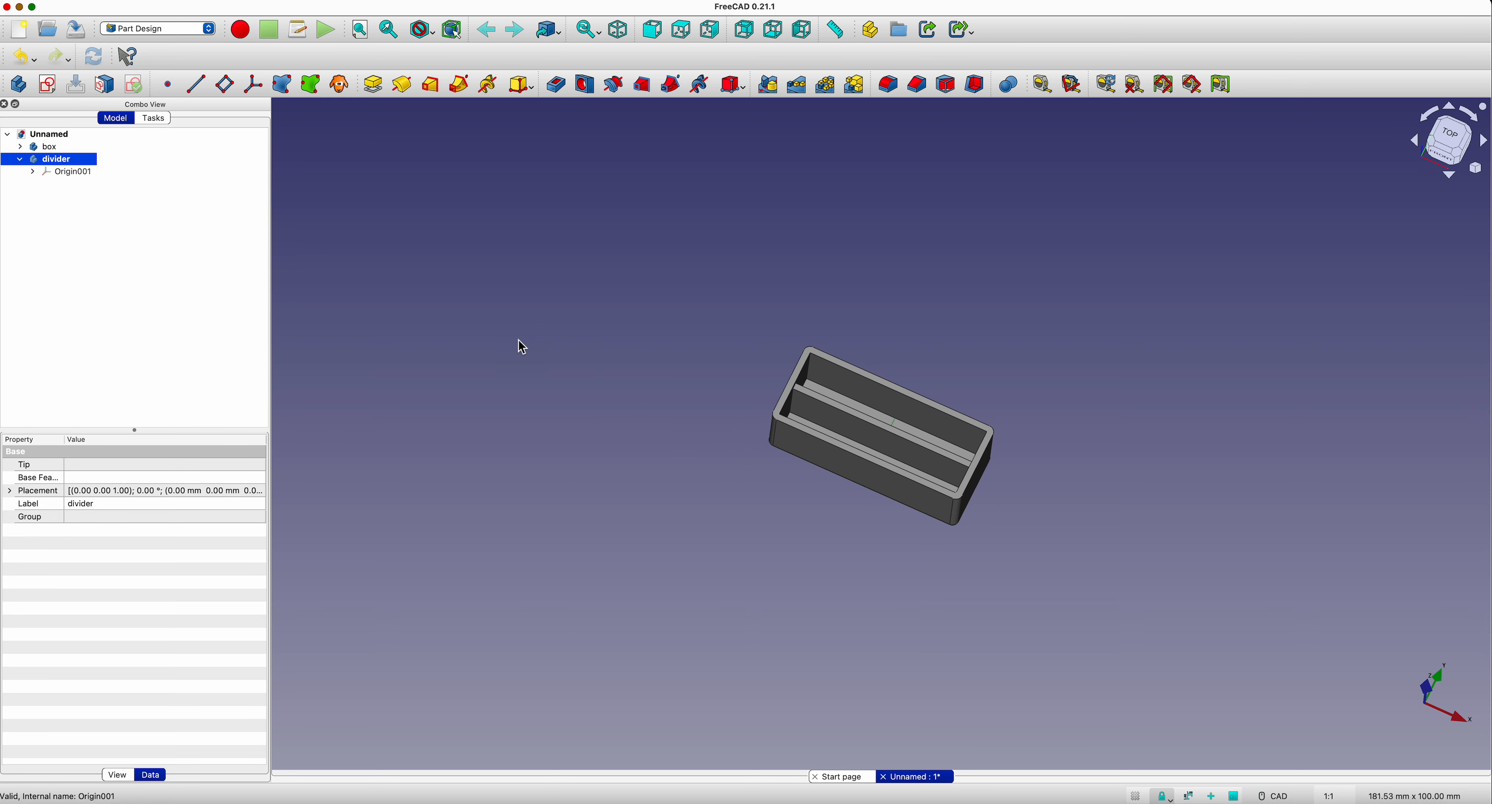
Step: Create a sketch on the divider body's YZ plane and turn on the section view
click(47, 85)
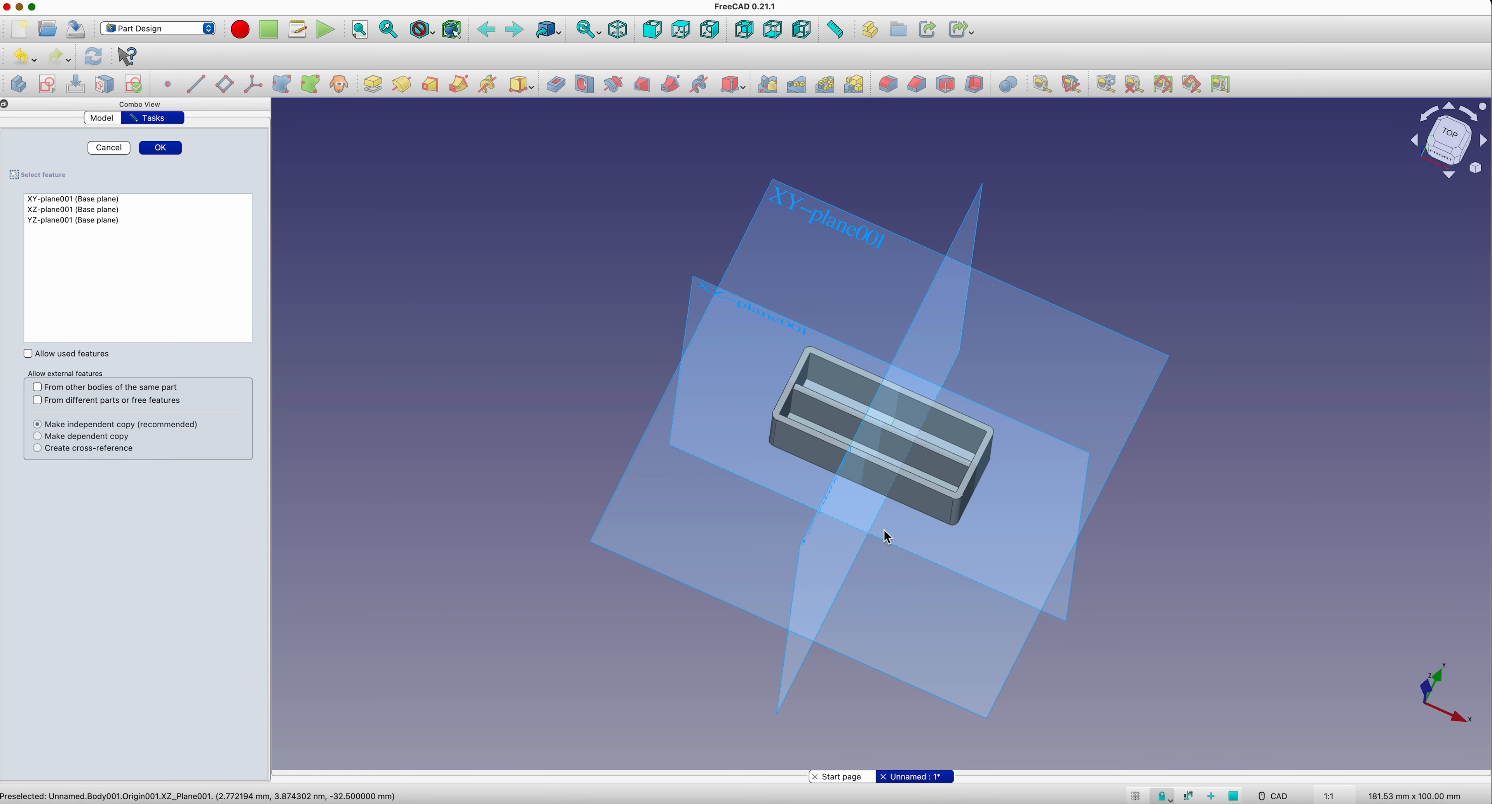
click(810, 539)
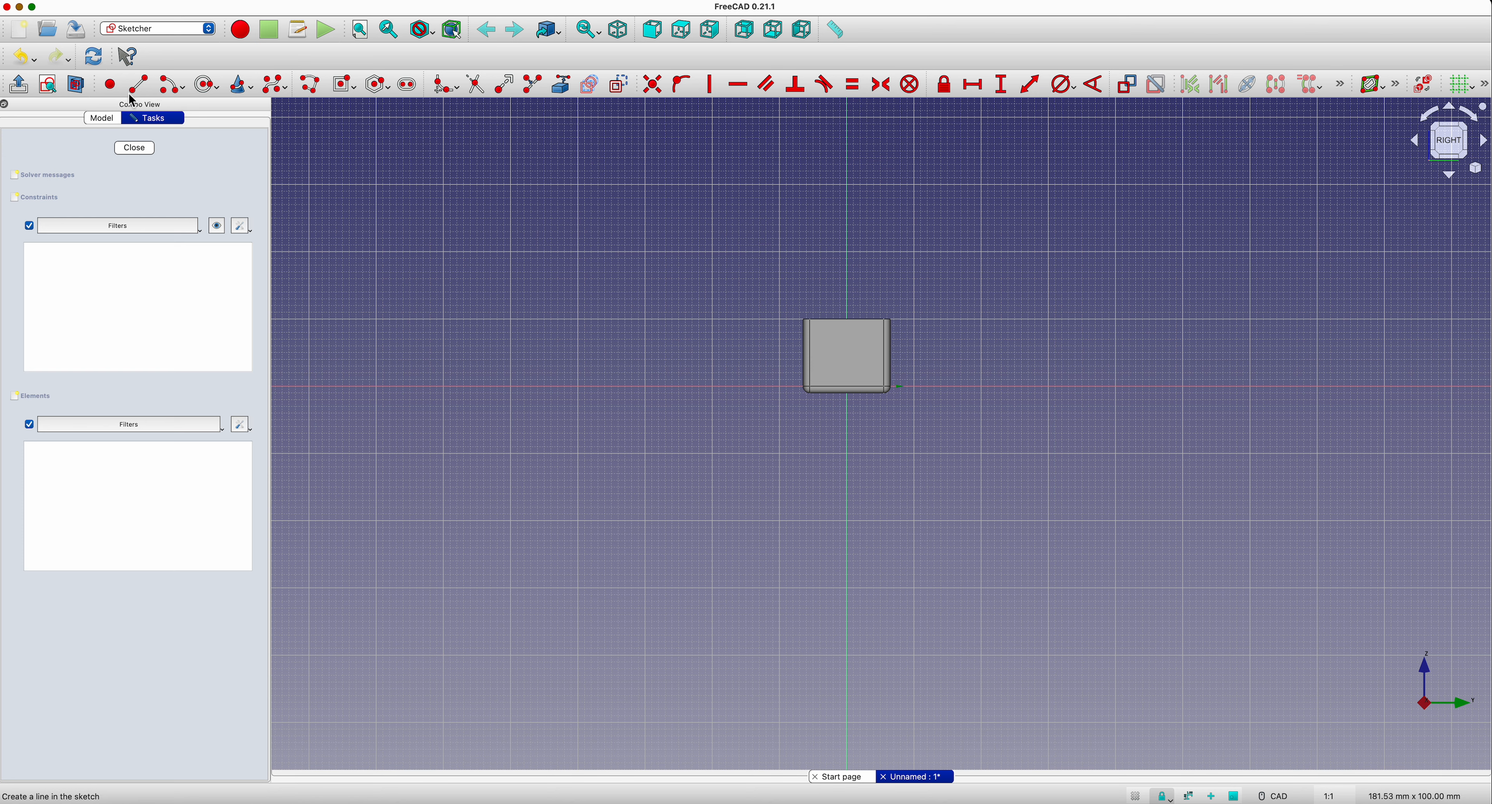
click(77, 86)
scroll(828, 505, up, 4)
middle_drag(823, 389, 738, 667)
scroll(739, 673, up, 1)
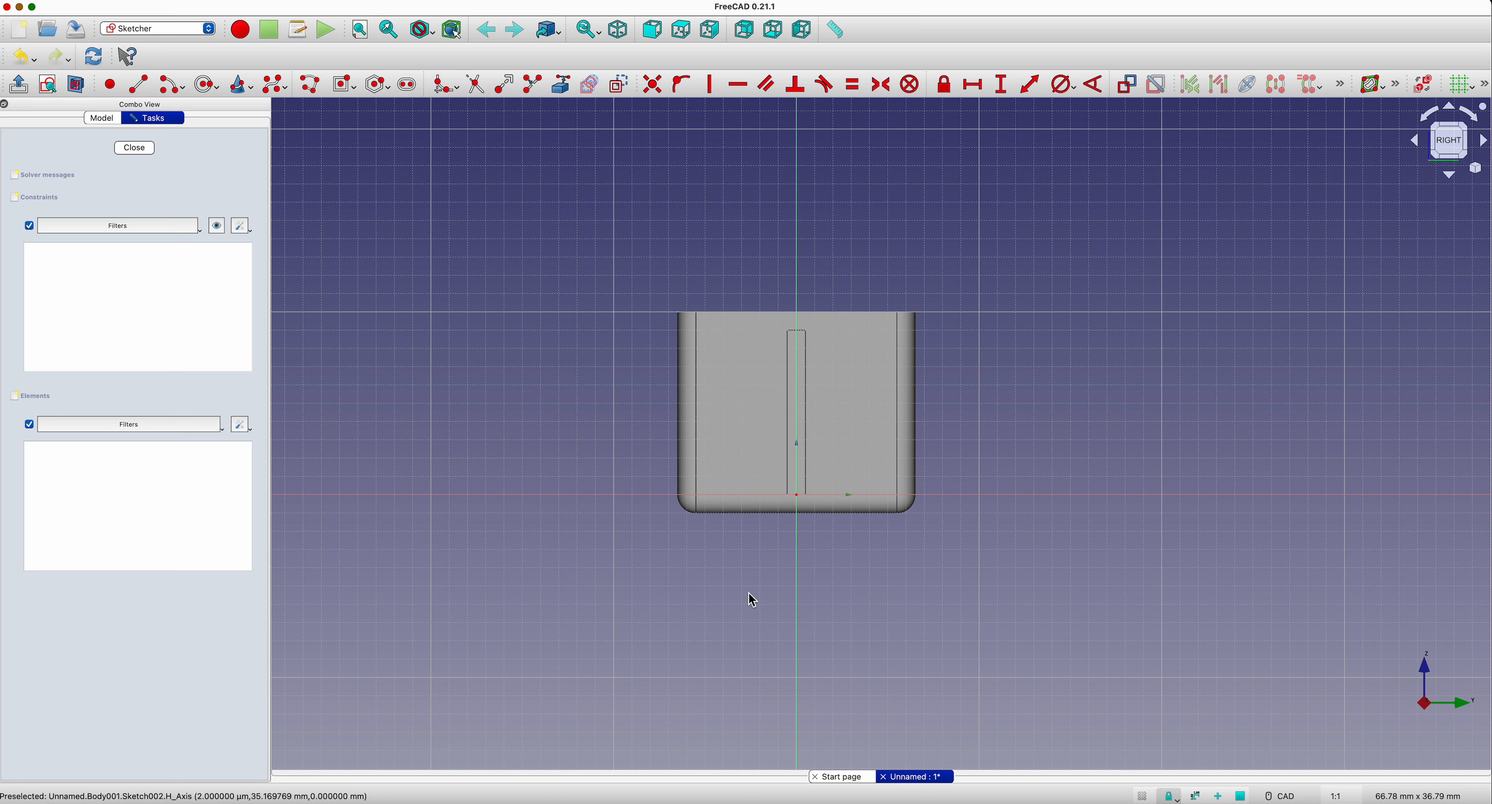
Step: Draw a closed polyline from the origin to the left inner wall, about 5.4 mm wide and 6.4 mm high, with a downward semicircular notch on top
click(316, 94)
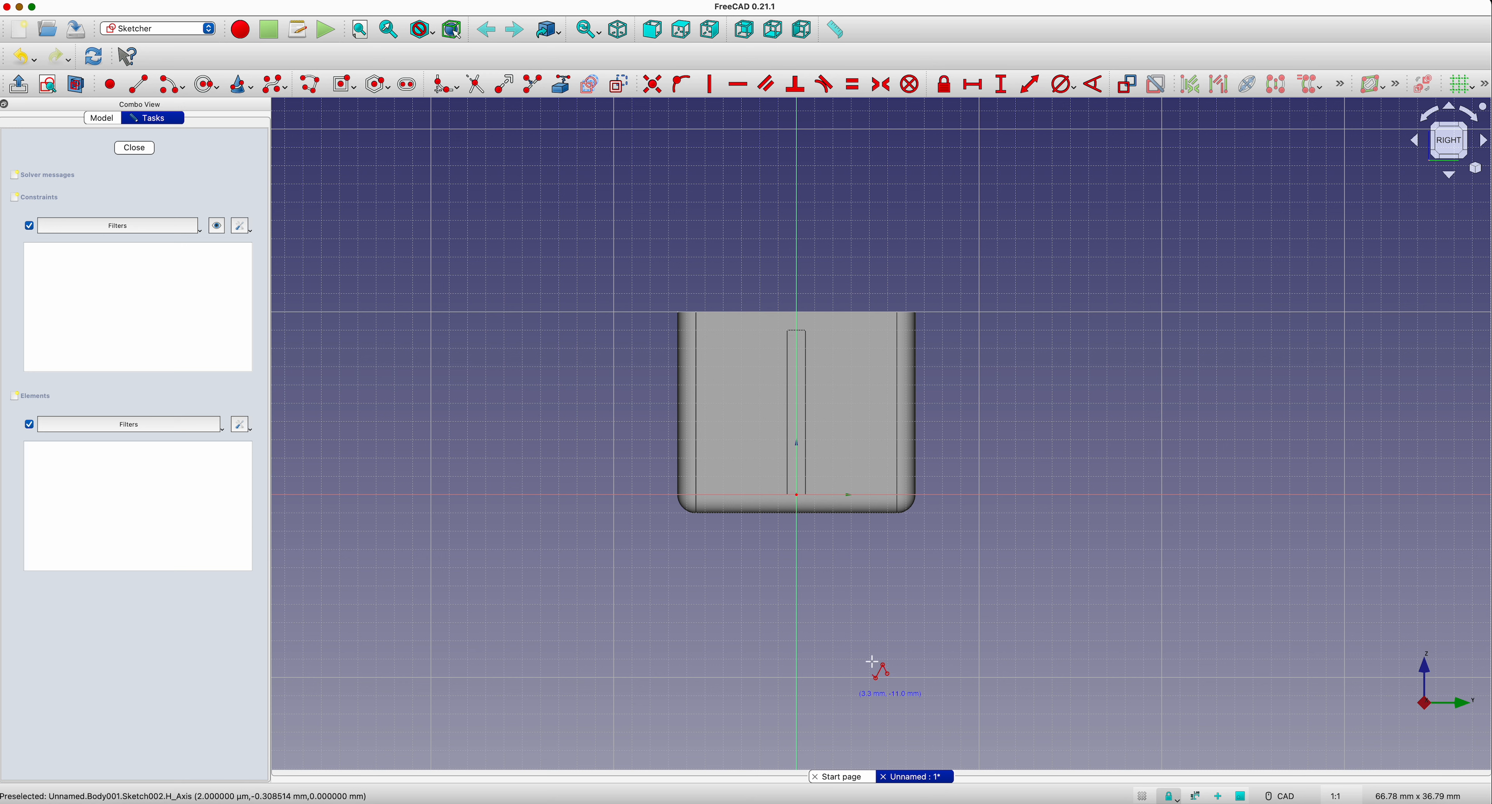
click(795, 494)
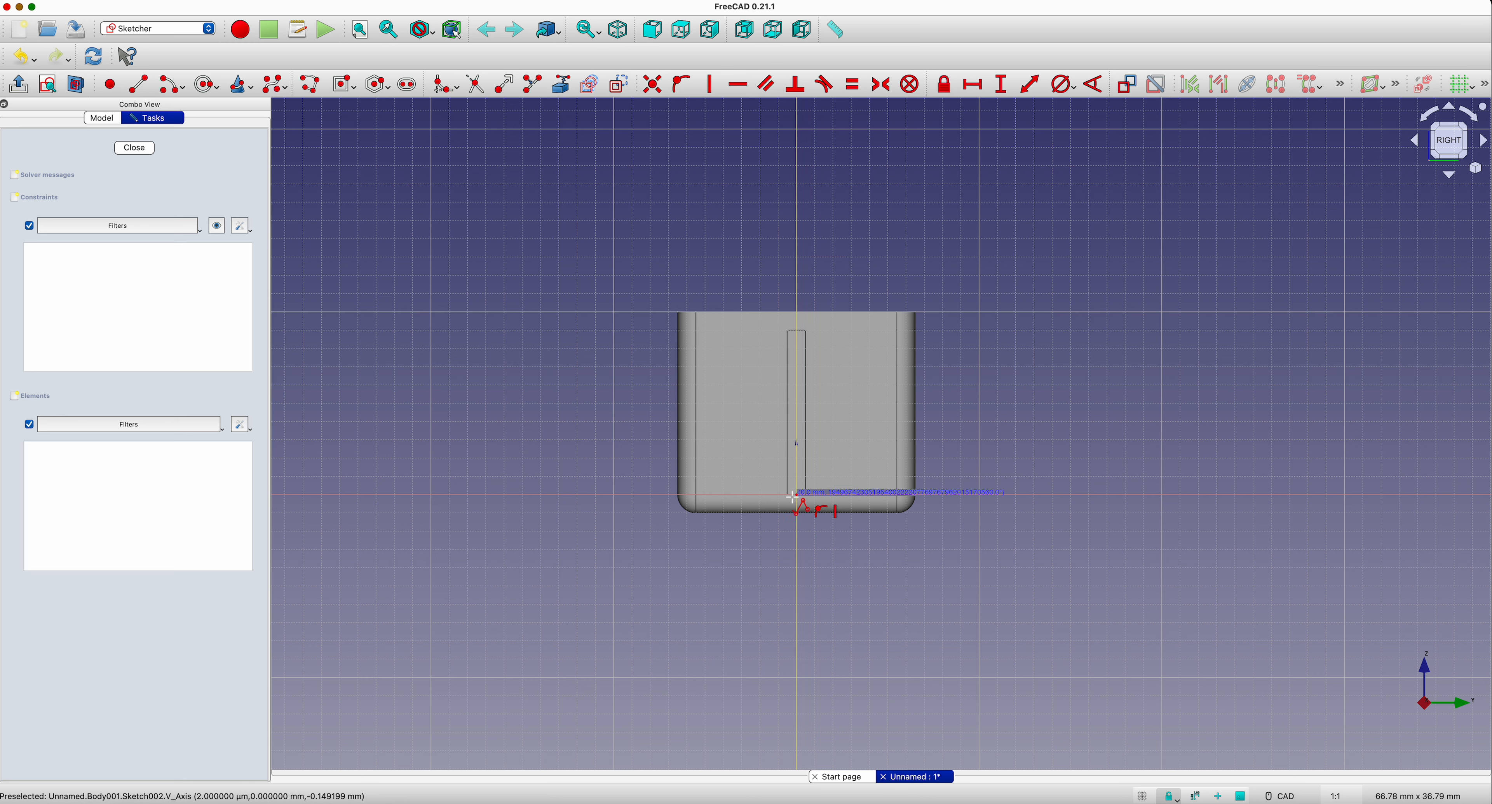
click(696, 494)
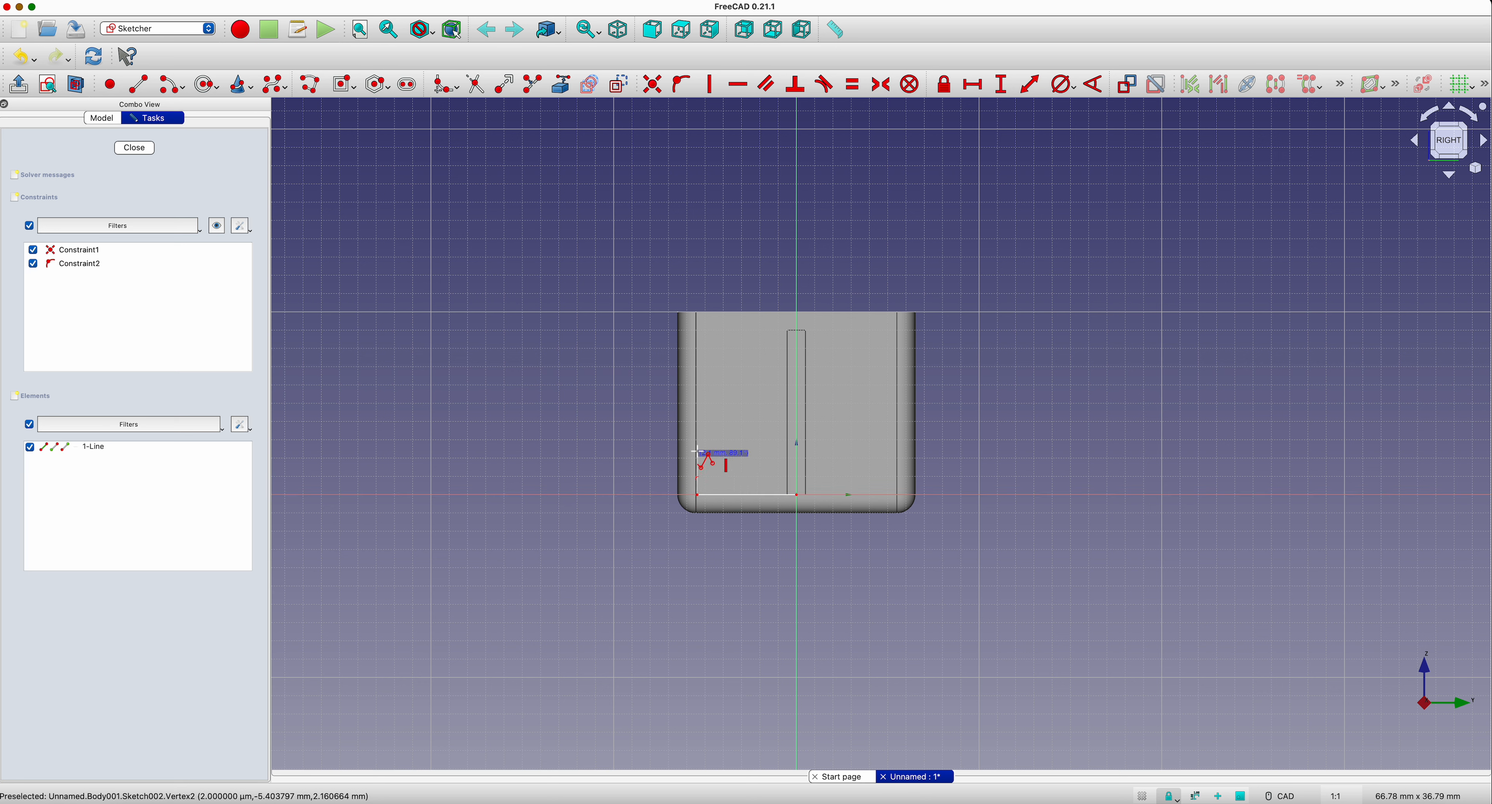
click(694, 376)
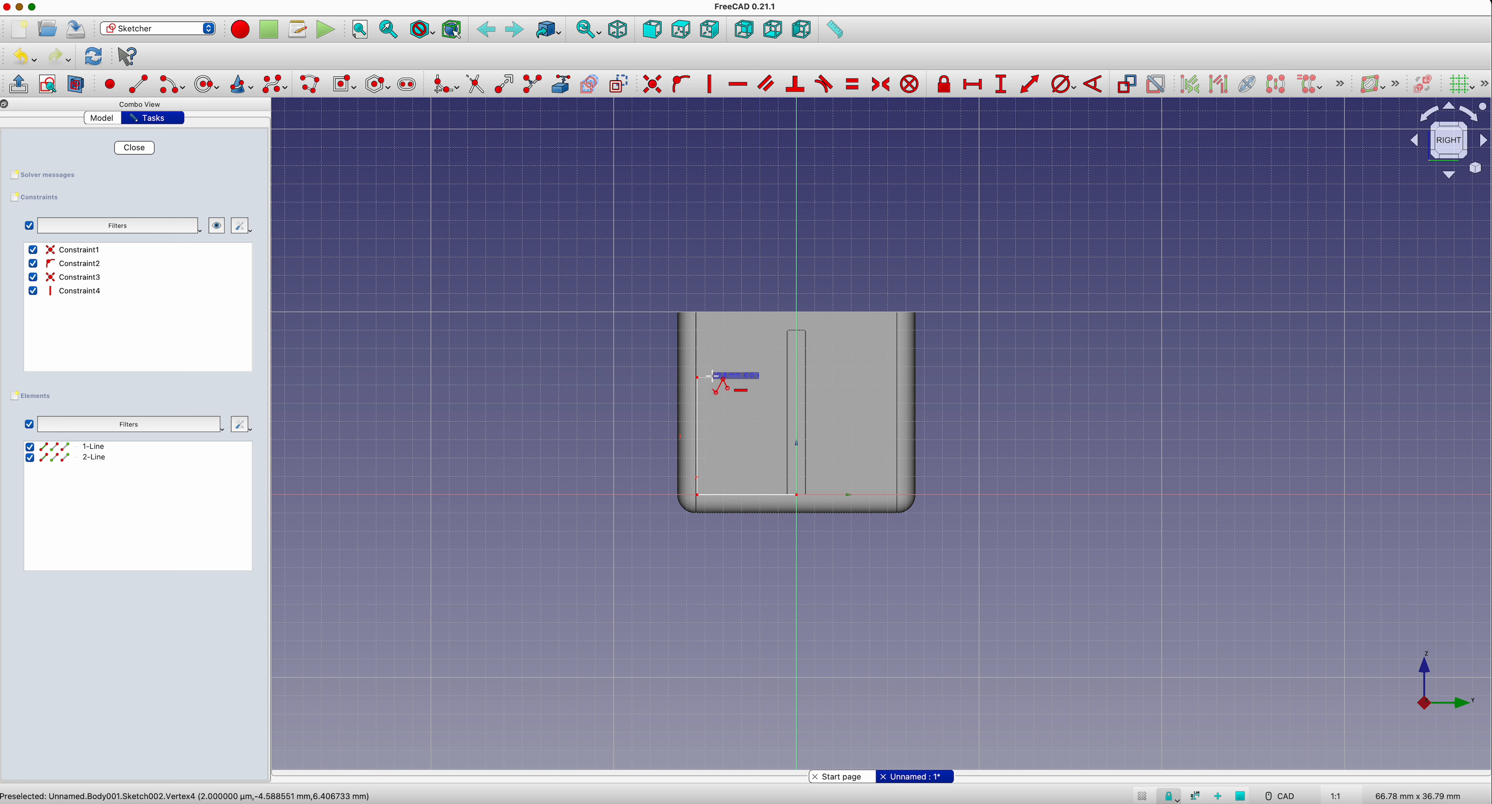
click(712, 376)
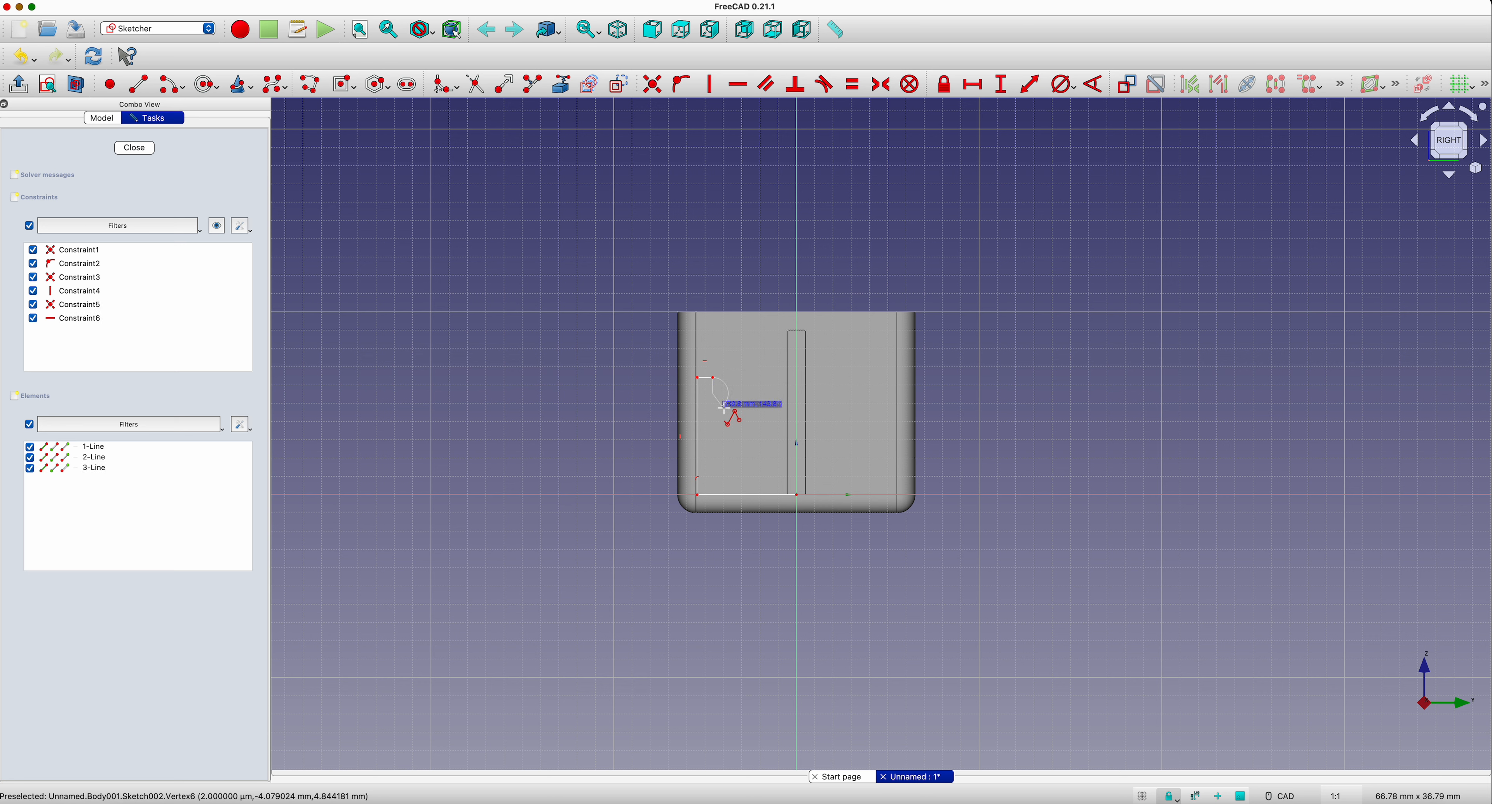
key(m)
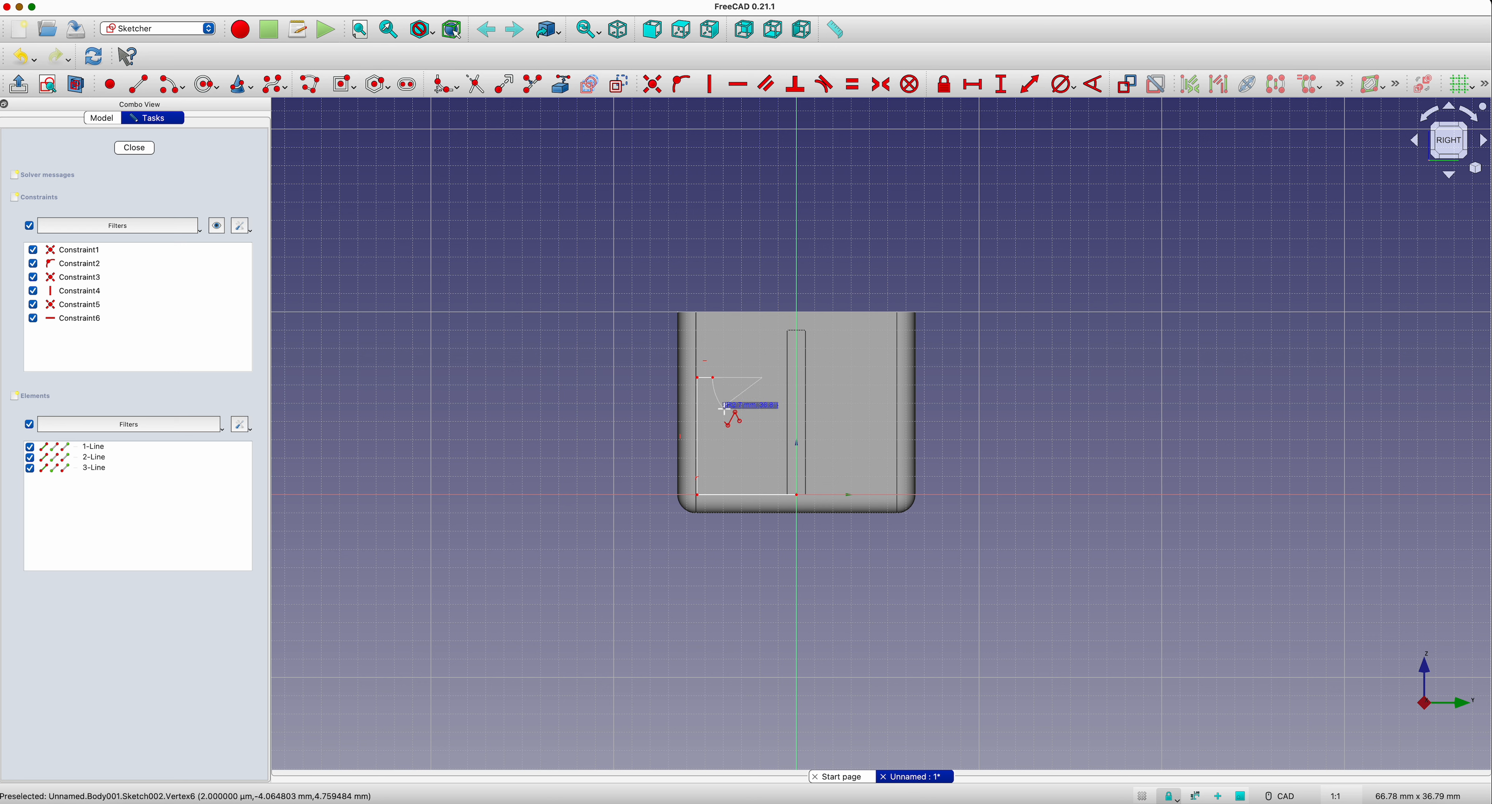
click(753, 377)
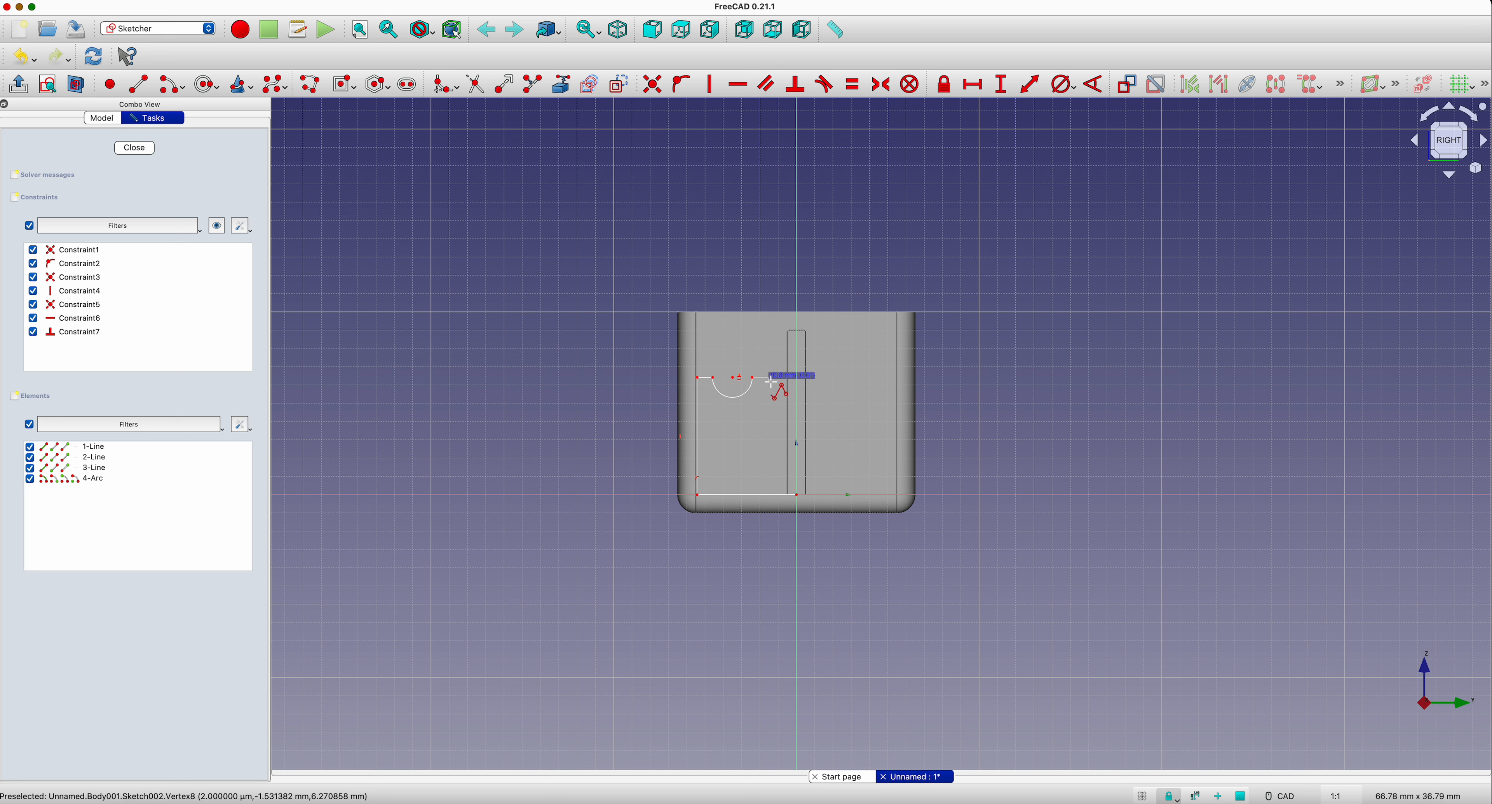
key(m)
key(m)
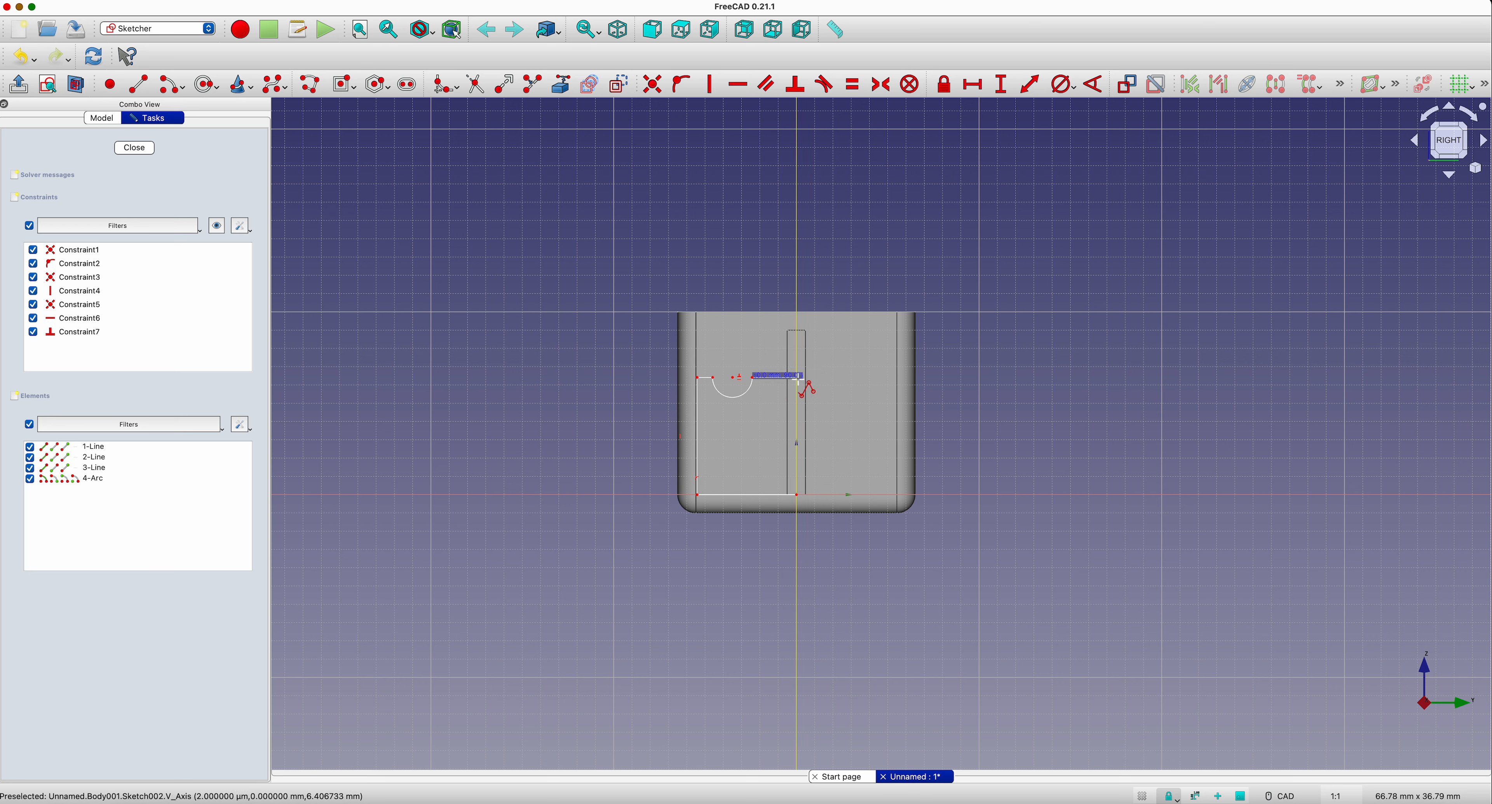
click(798, 378)
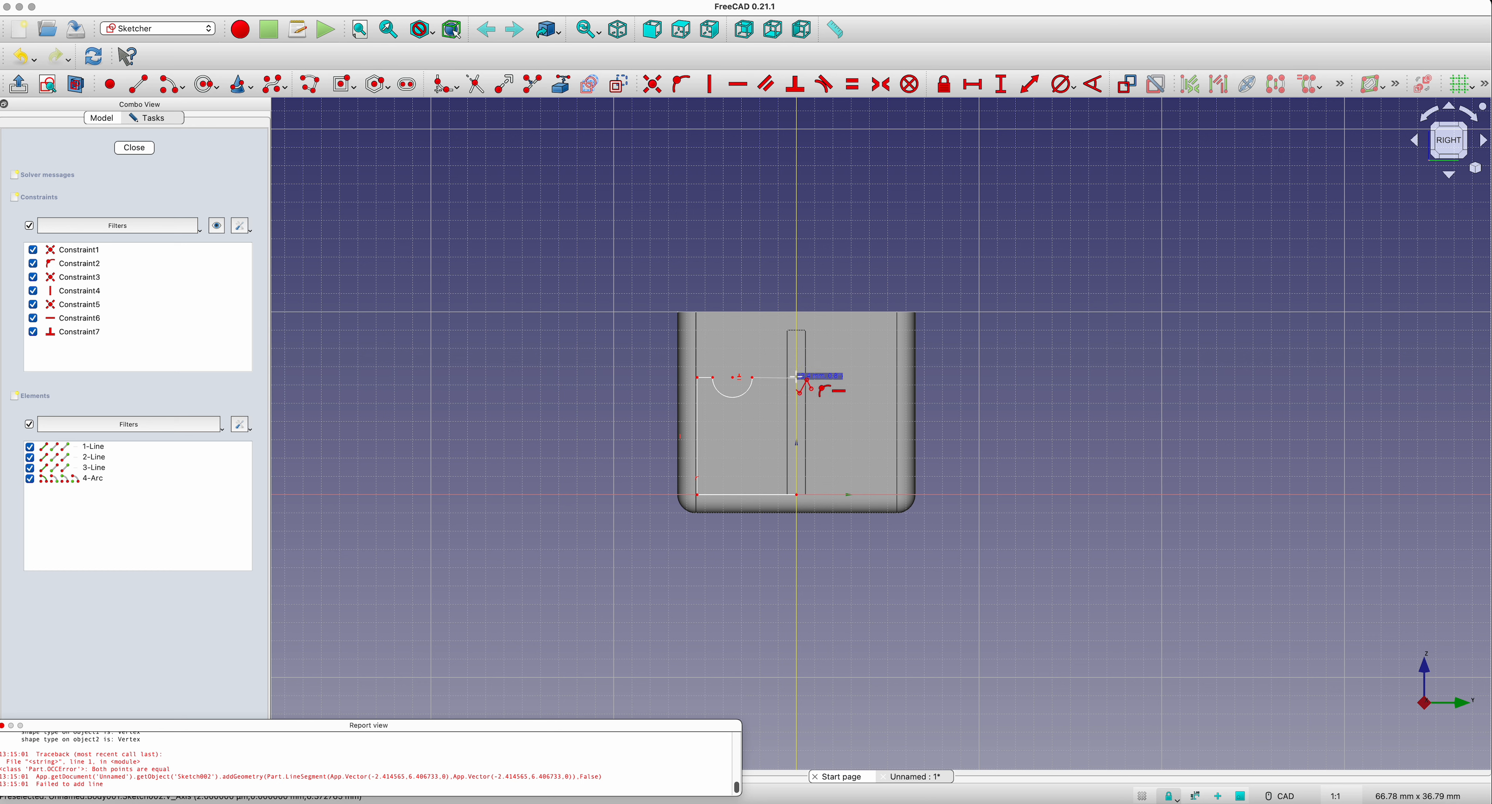
click(798, 376)
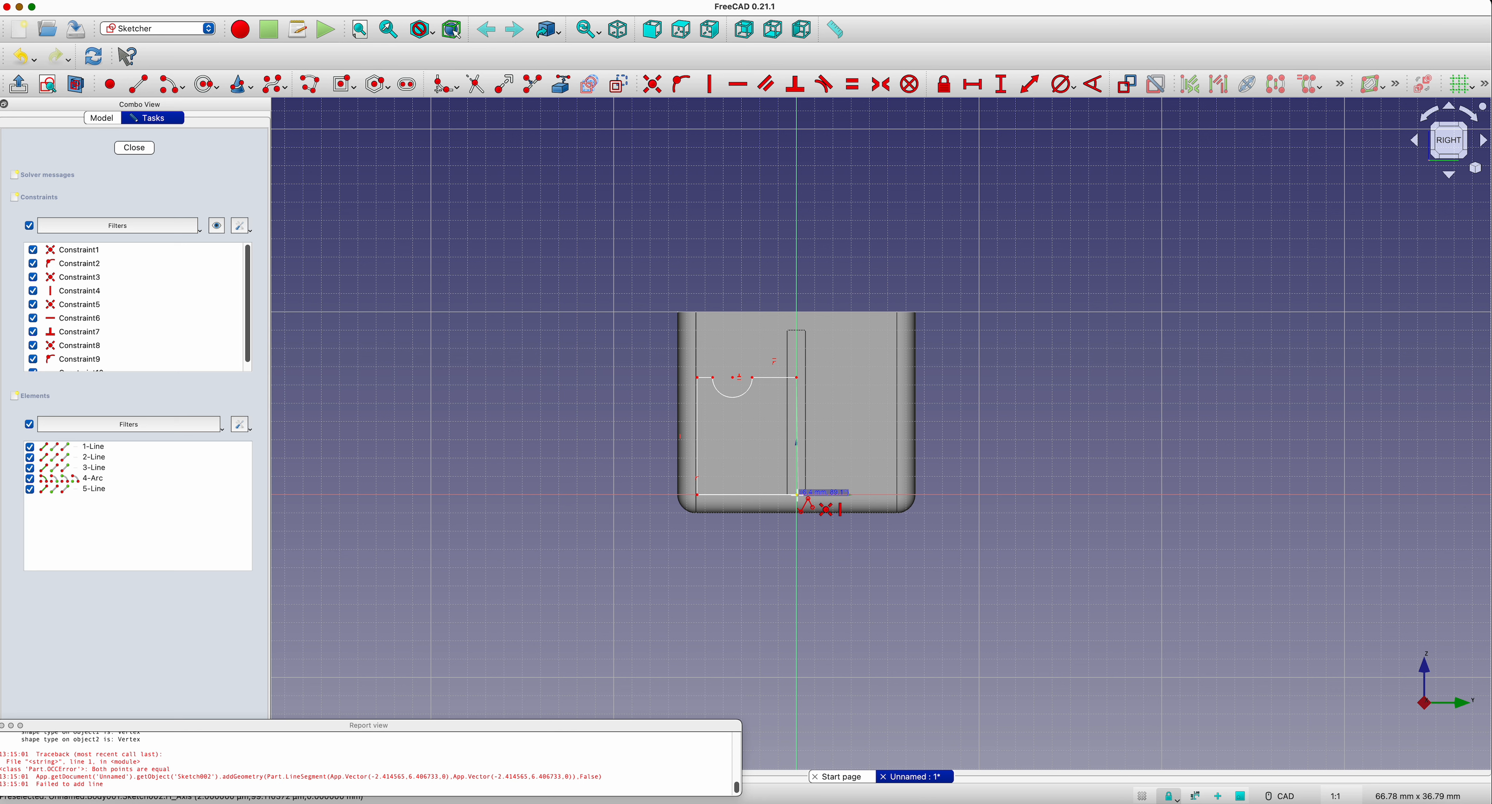
click(796, 495)
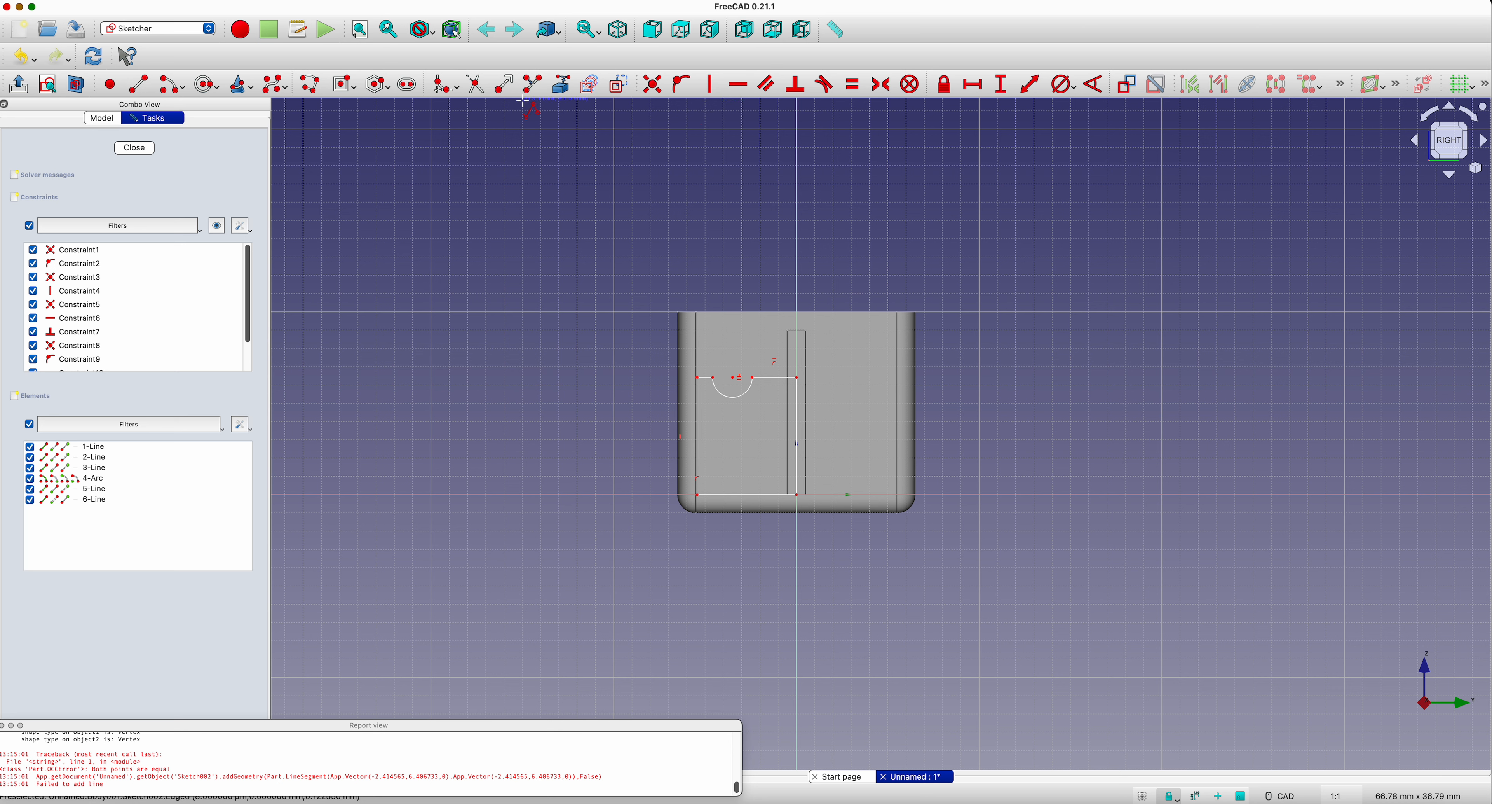
Step: Constrain the horizontal length of the profile's bottom line to 5.5 mm
click(980, 89)
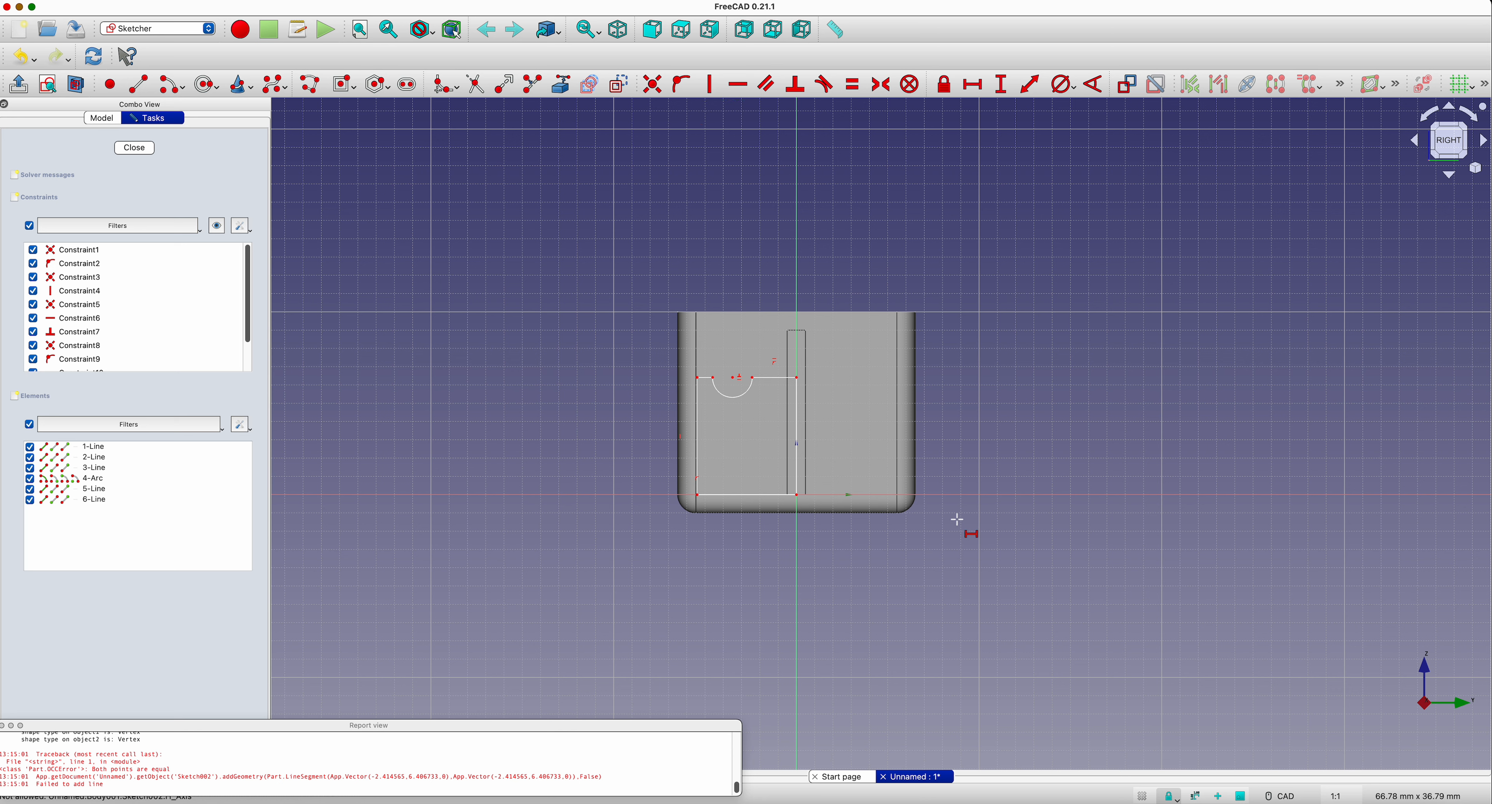
click(725, 496)
text(5.)
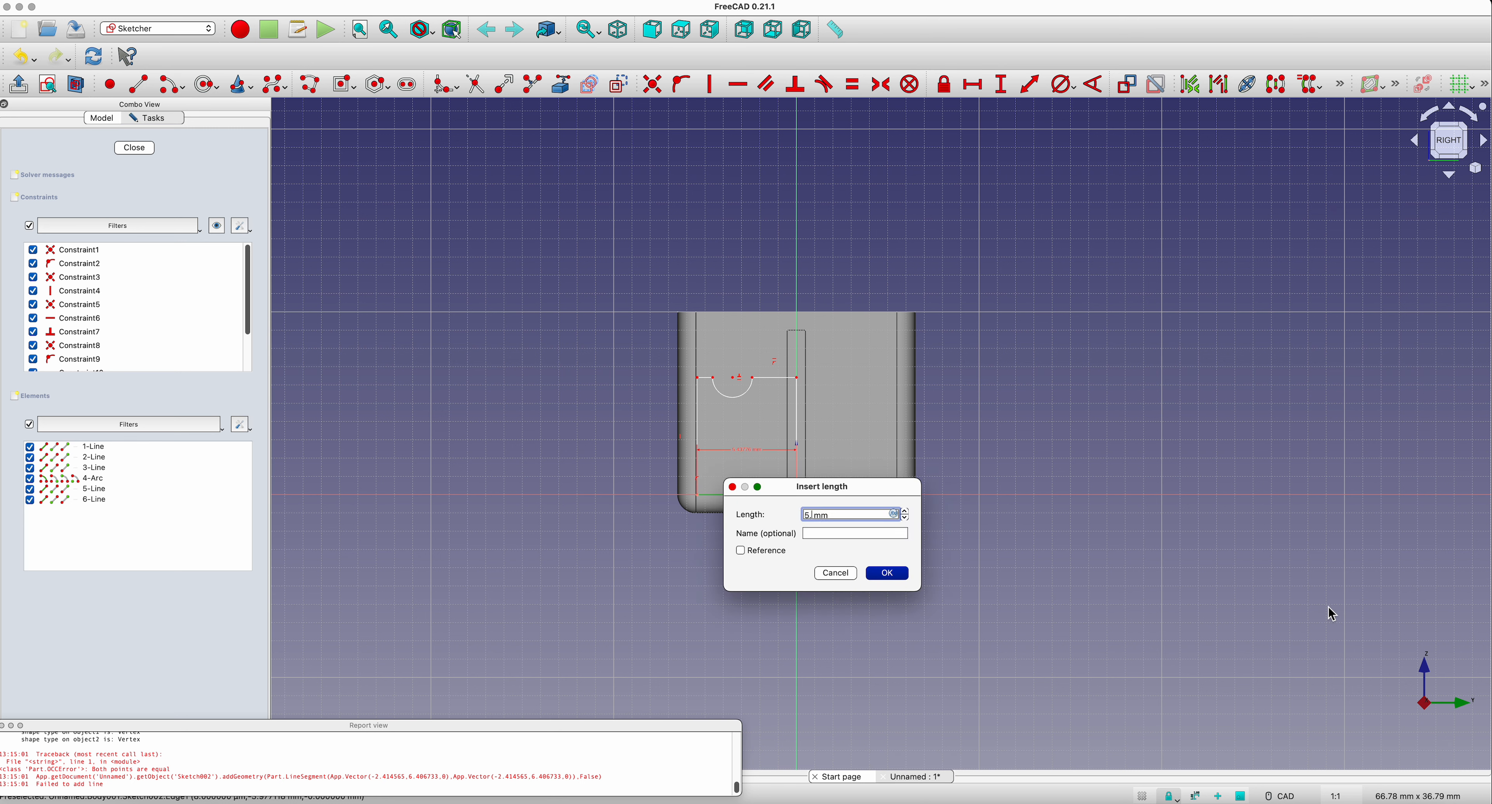
text(5)
key(Return)
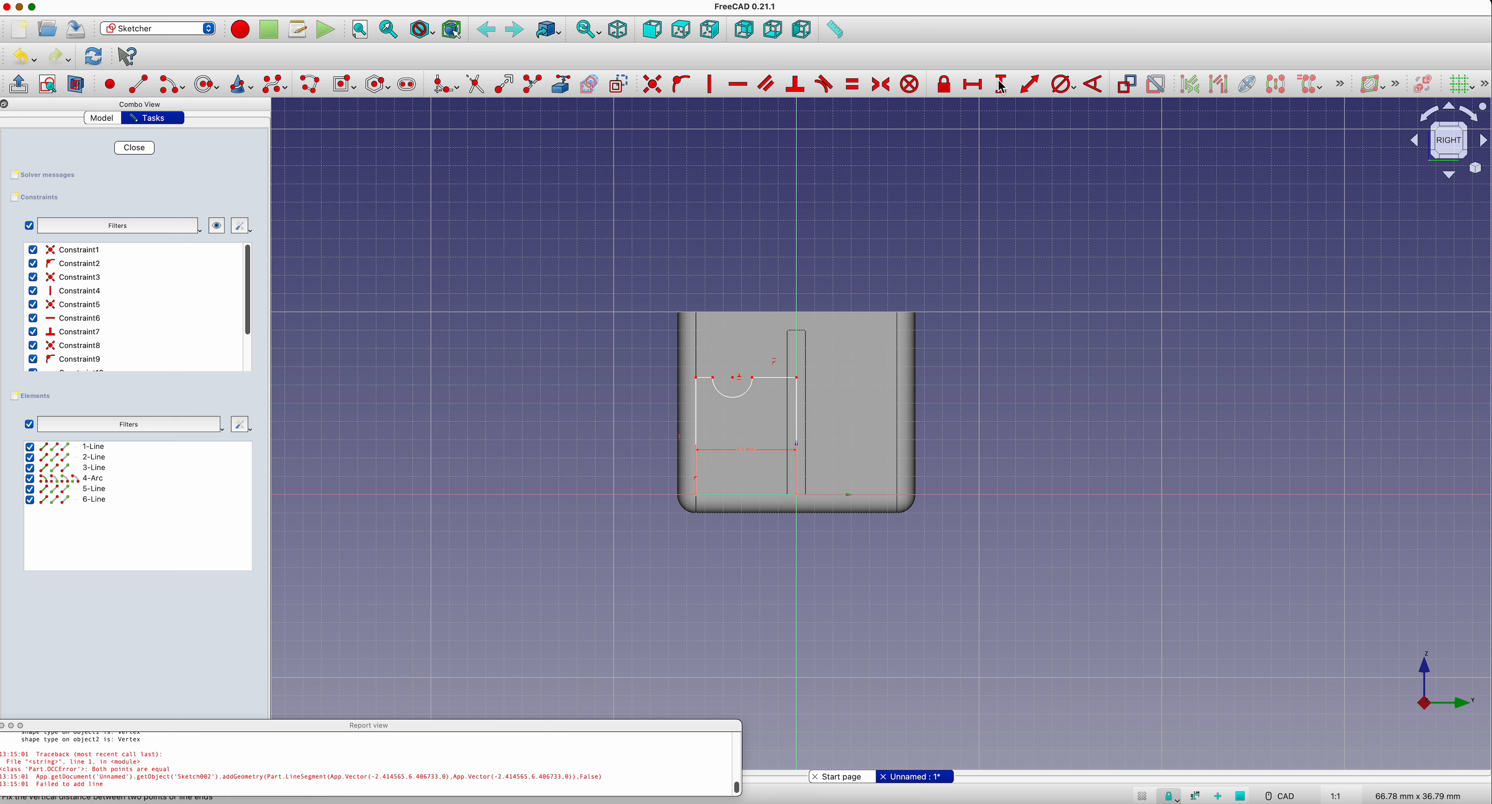
key(Escape)
Step: Make the profile's two vertical sides equal and constrain the outer side's vertical length to 7 mm
click(697, 435)
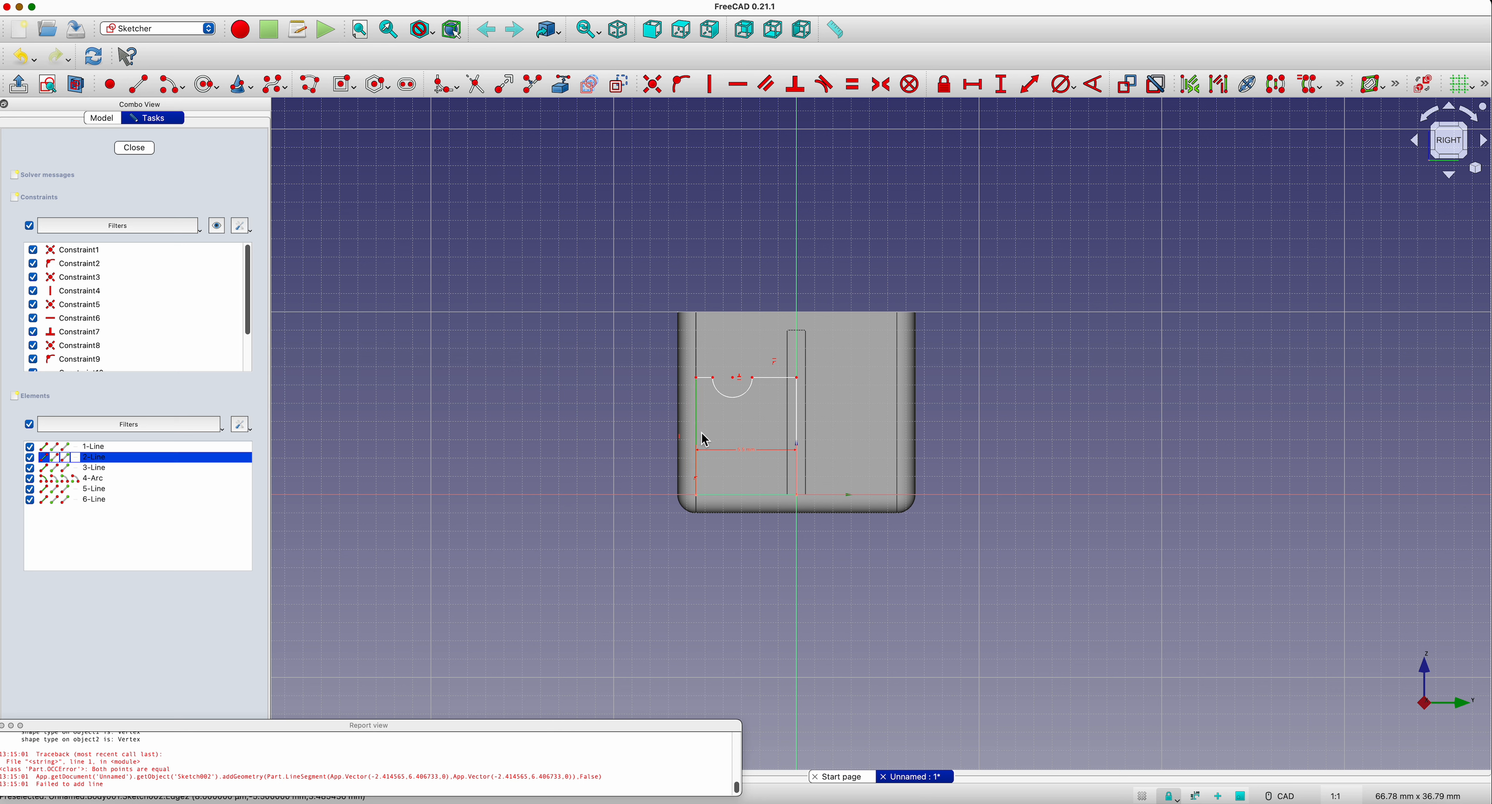
click(801, 416)
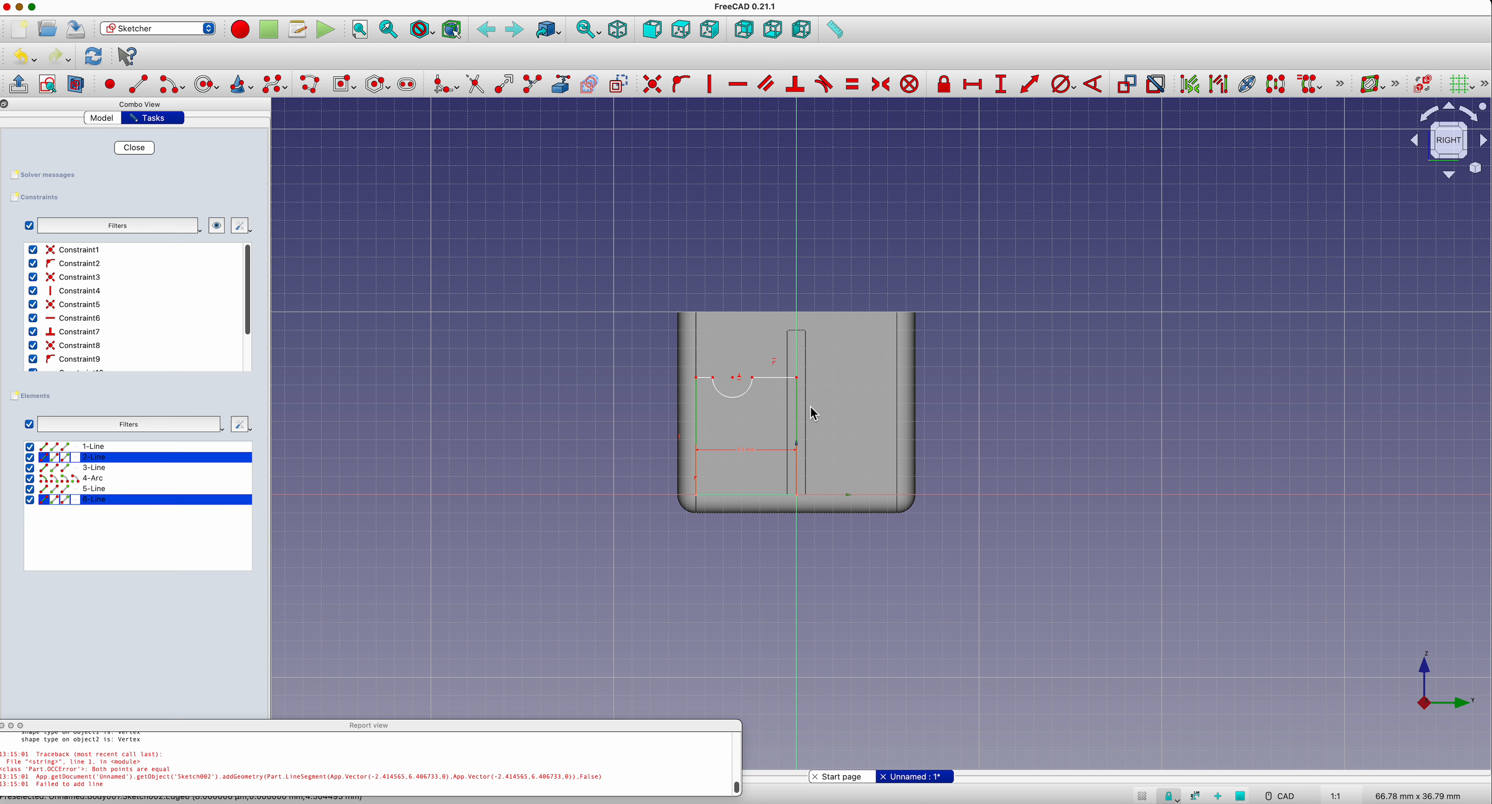
click(853, 85)
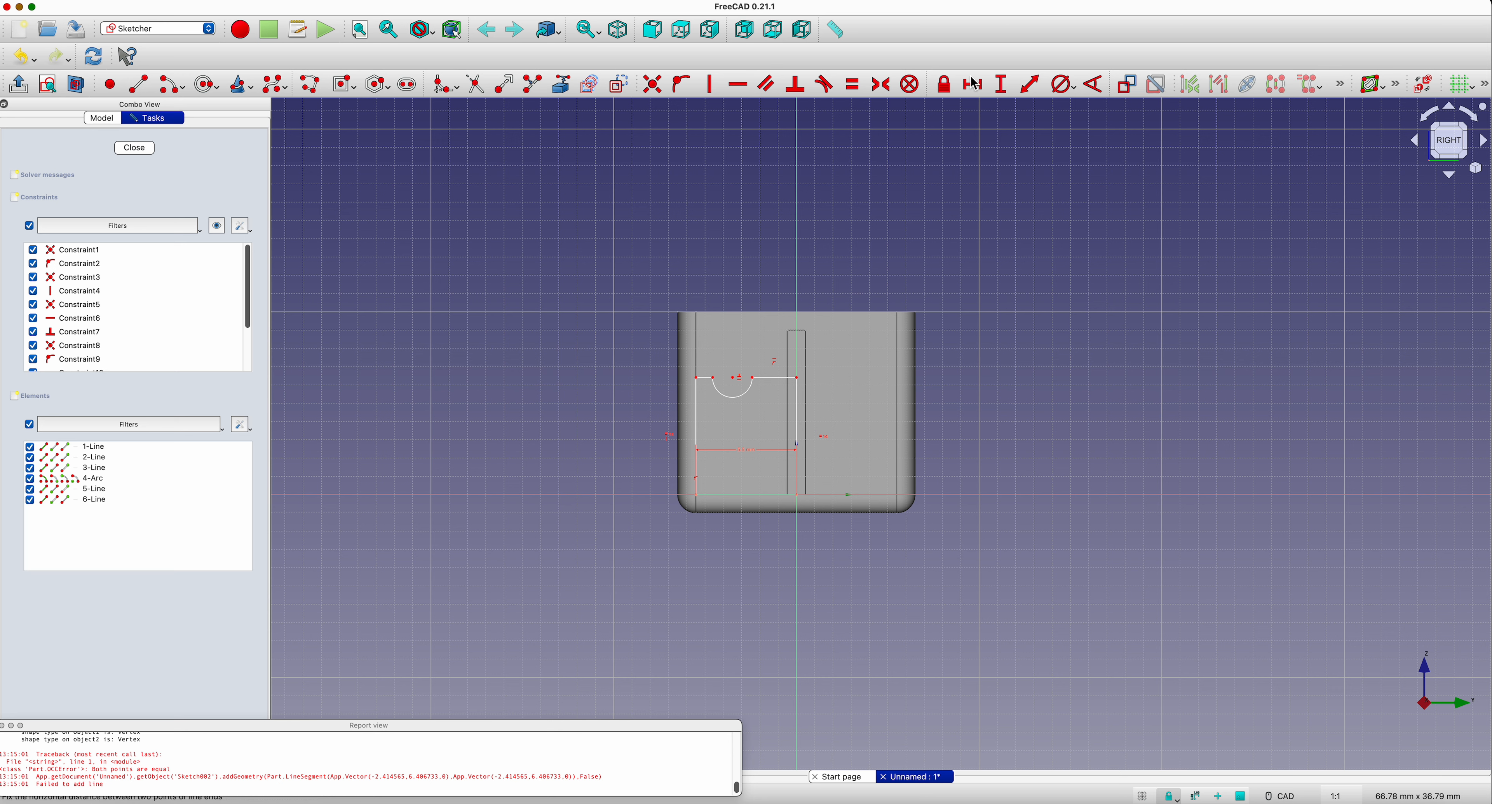
click(1003, 88)
click(699, 418)
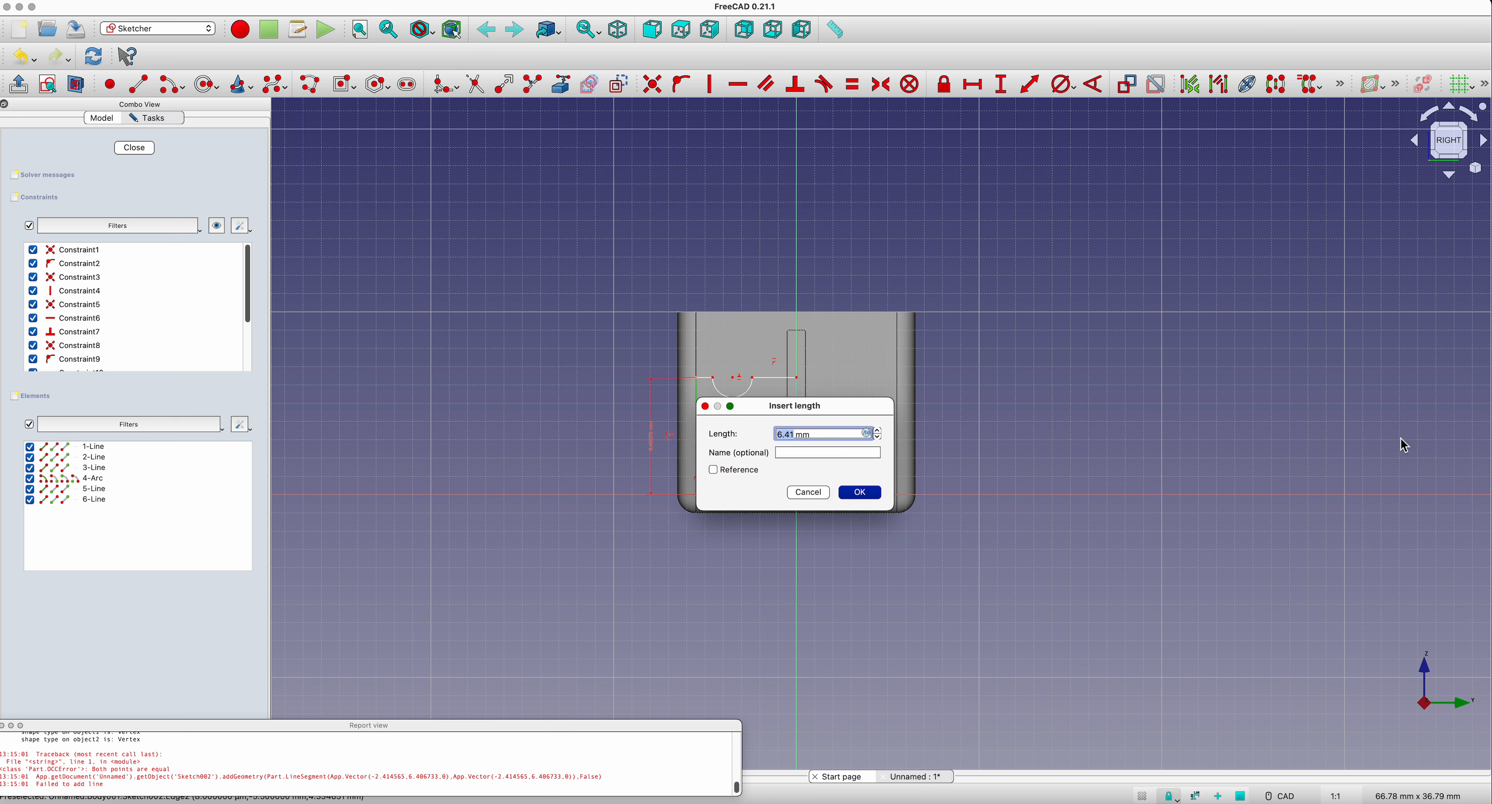
text(7)
key(Return)
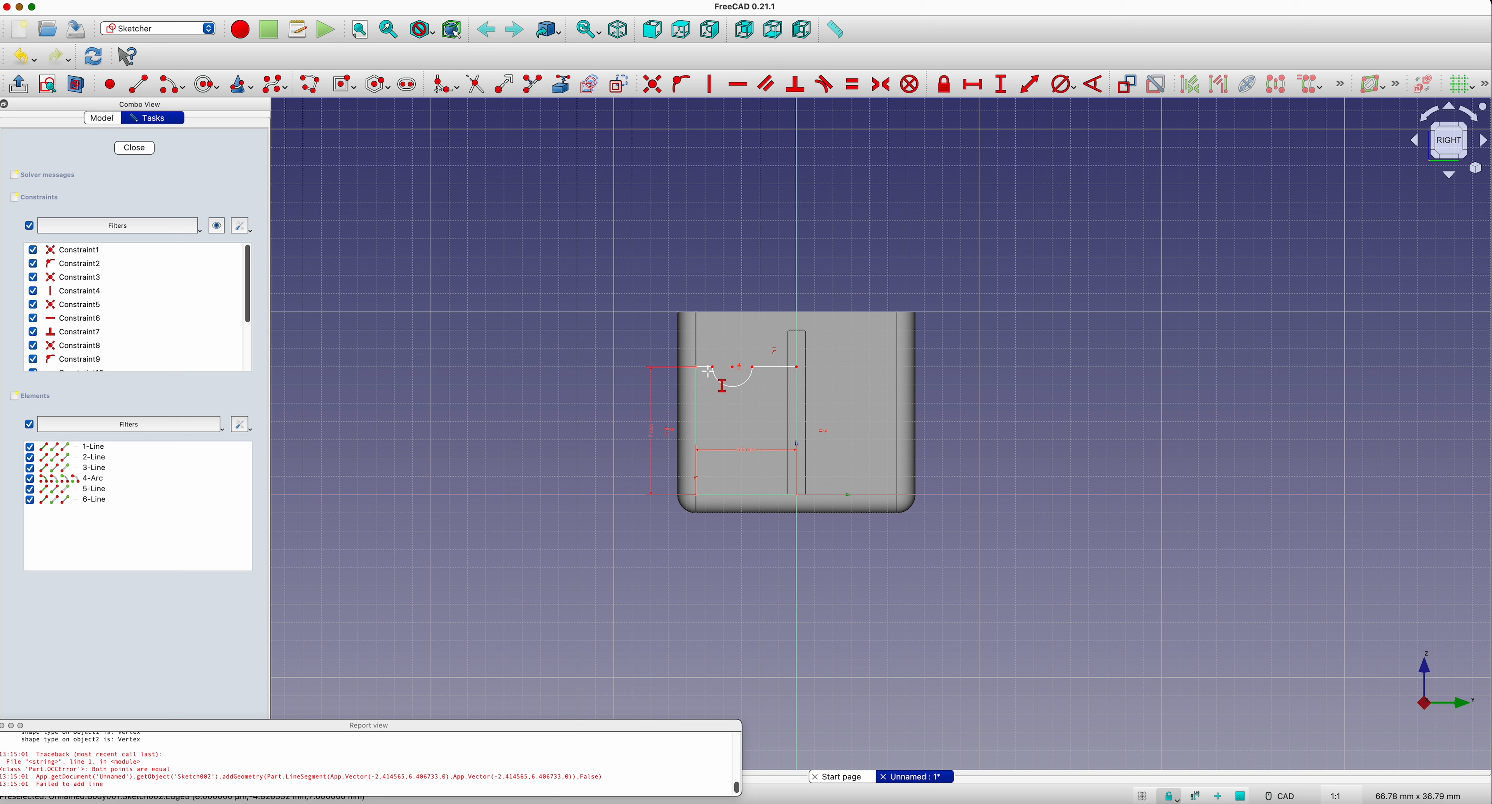
Step: Constrain the horizontal lengths of the top segments beside the notch to 1 mm outside and 1.5 mm inside, and close the sketch
click(984, 86)
click(706, 368)
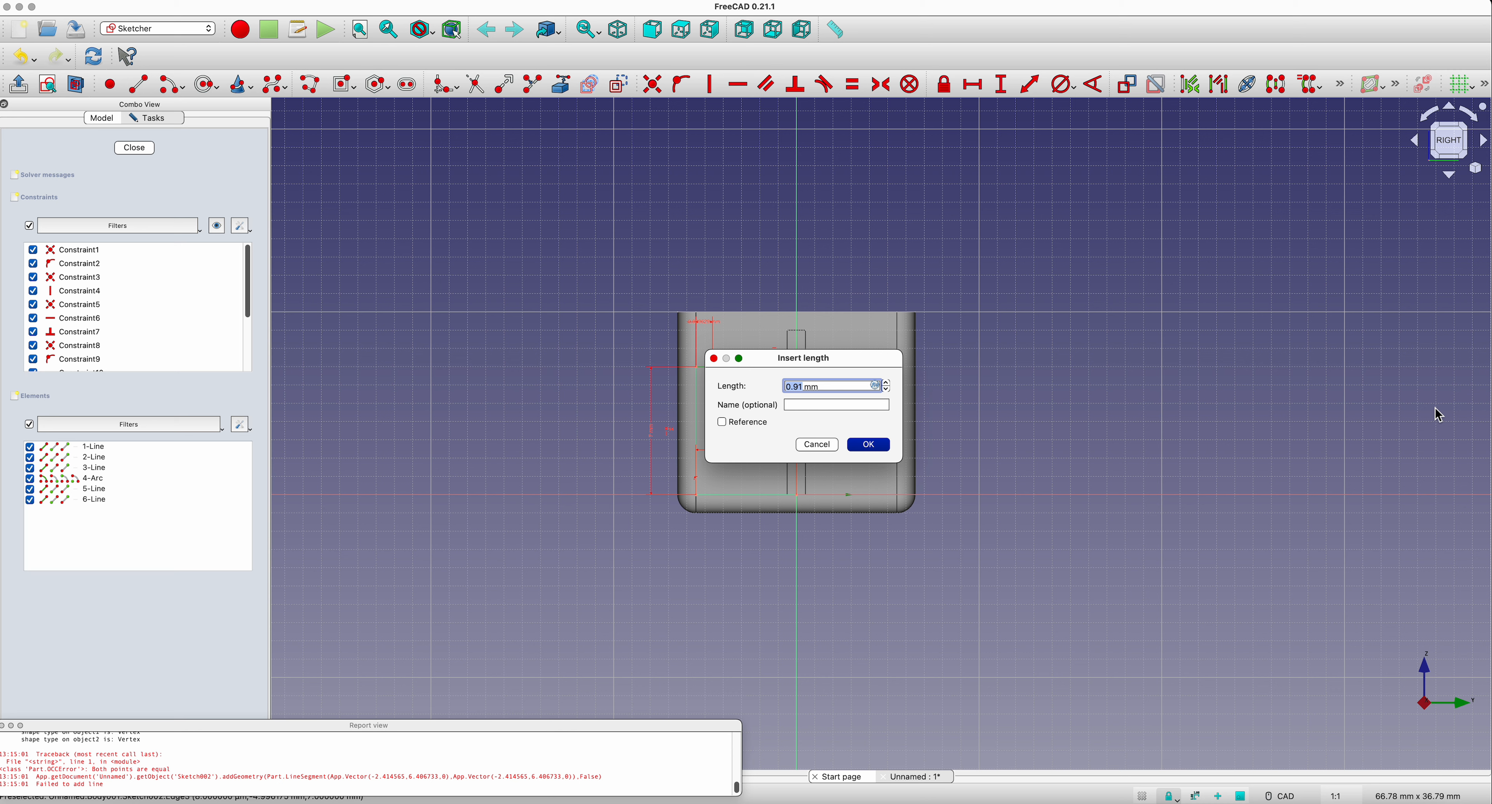
text(5.5)
key(Return)
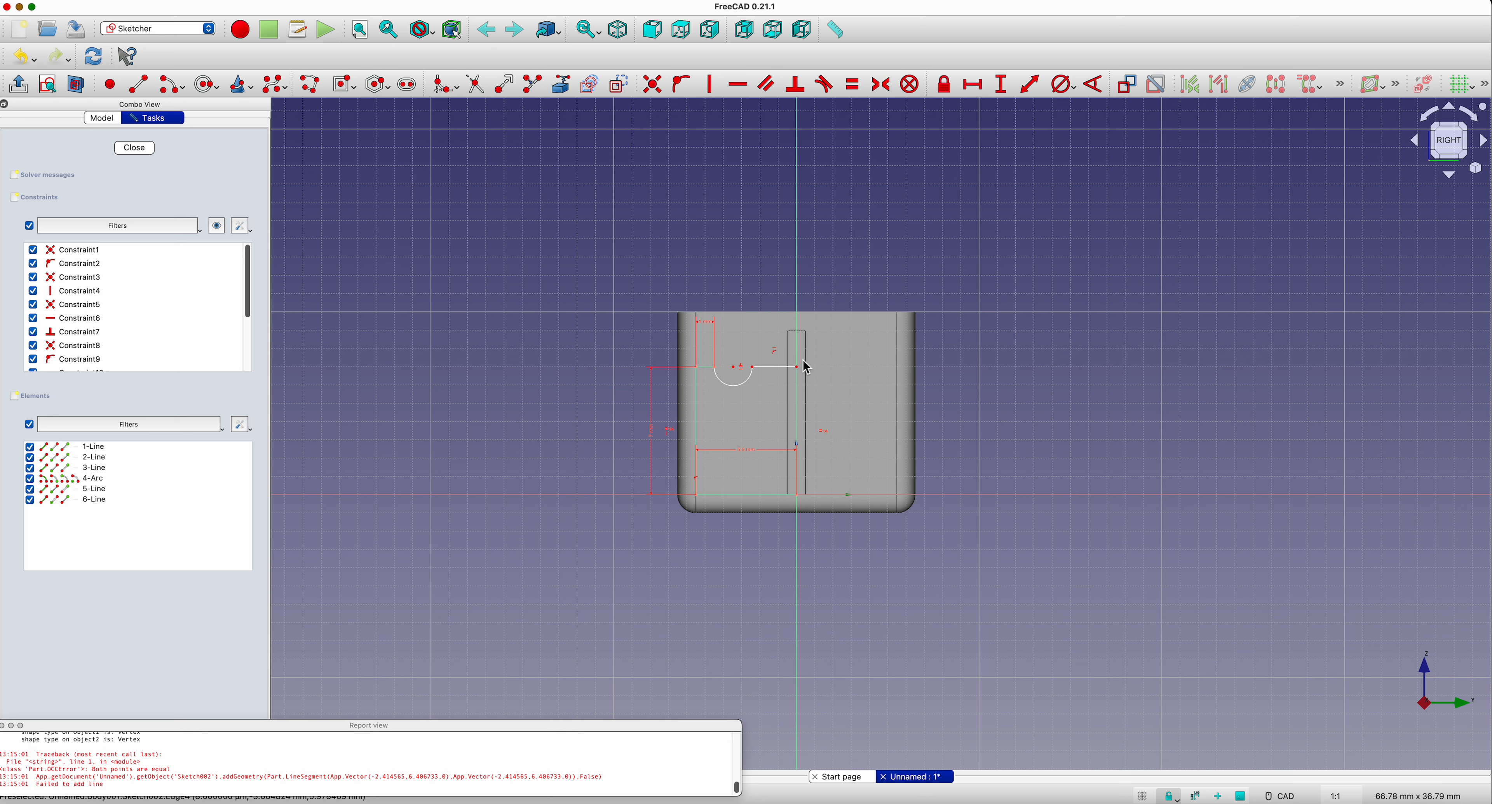
click(765, 366)
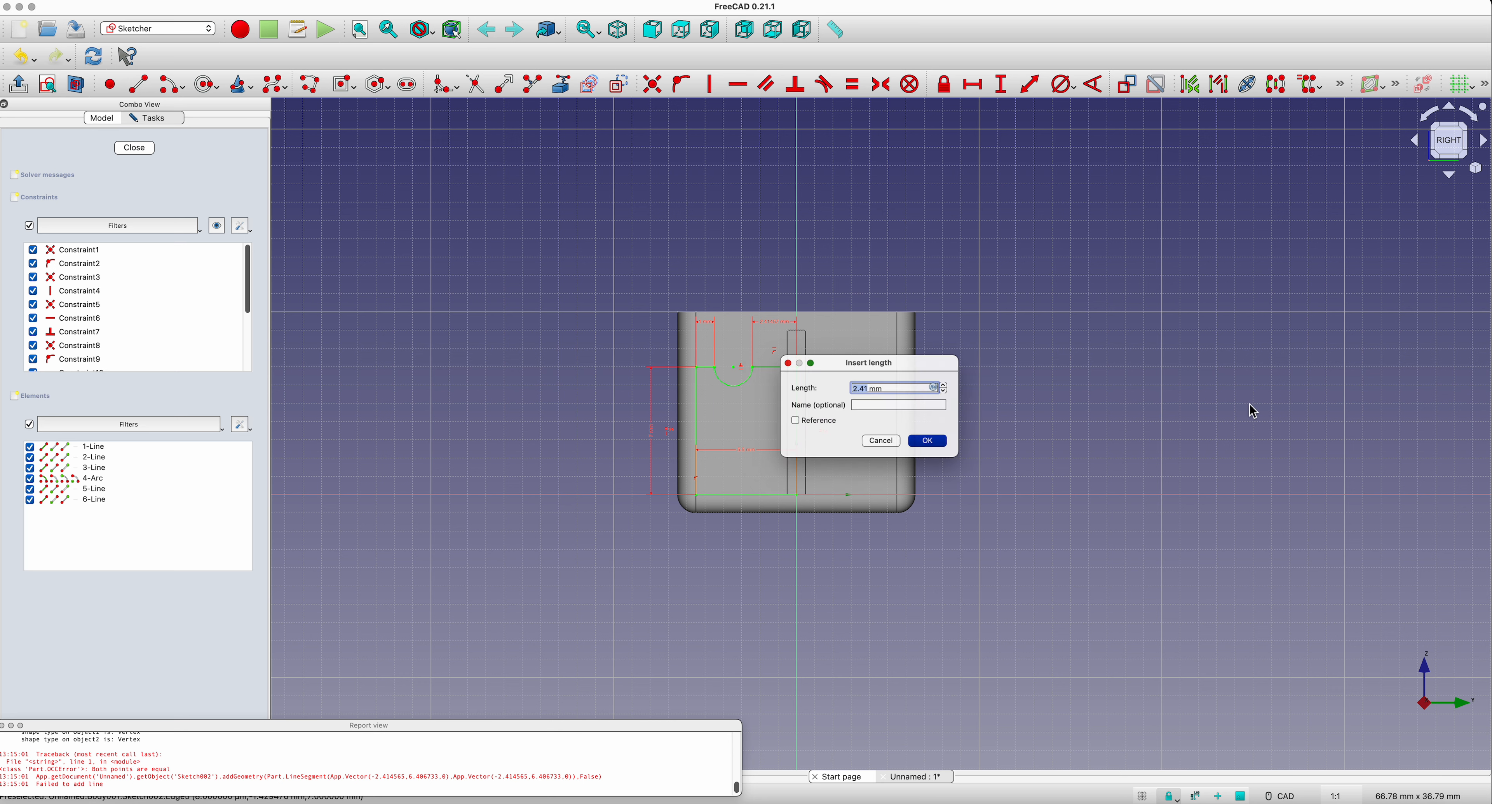
text(1.)
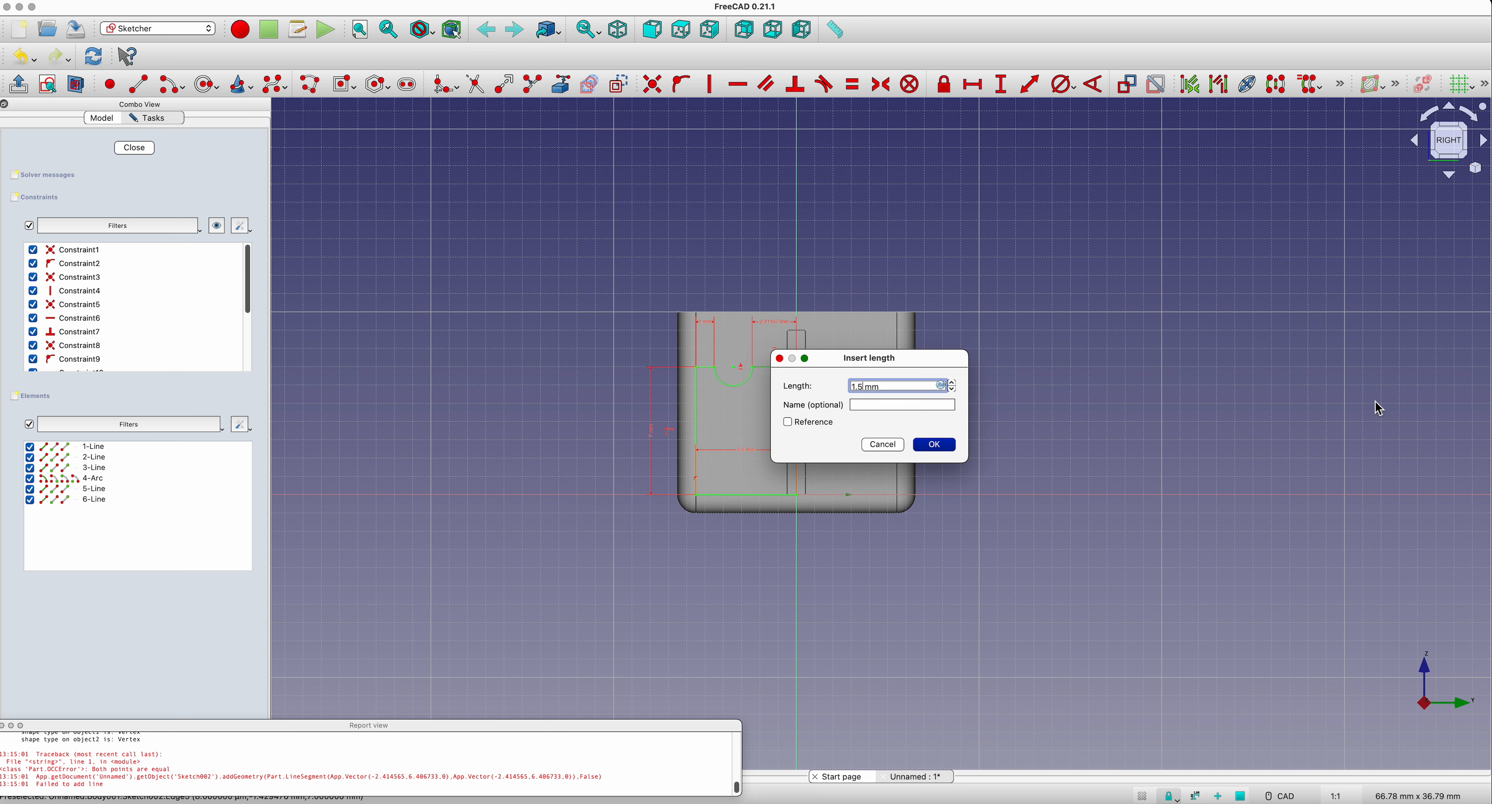
key(Return)
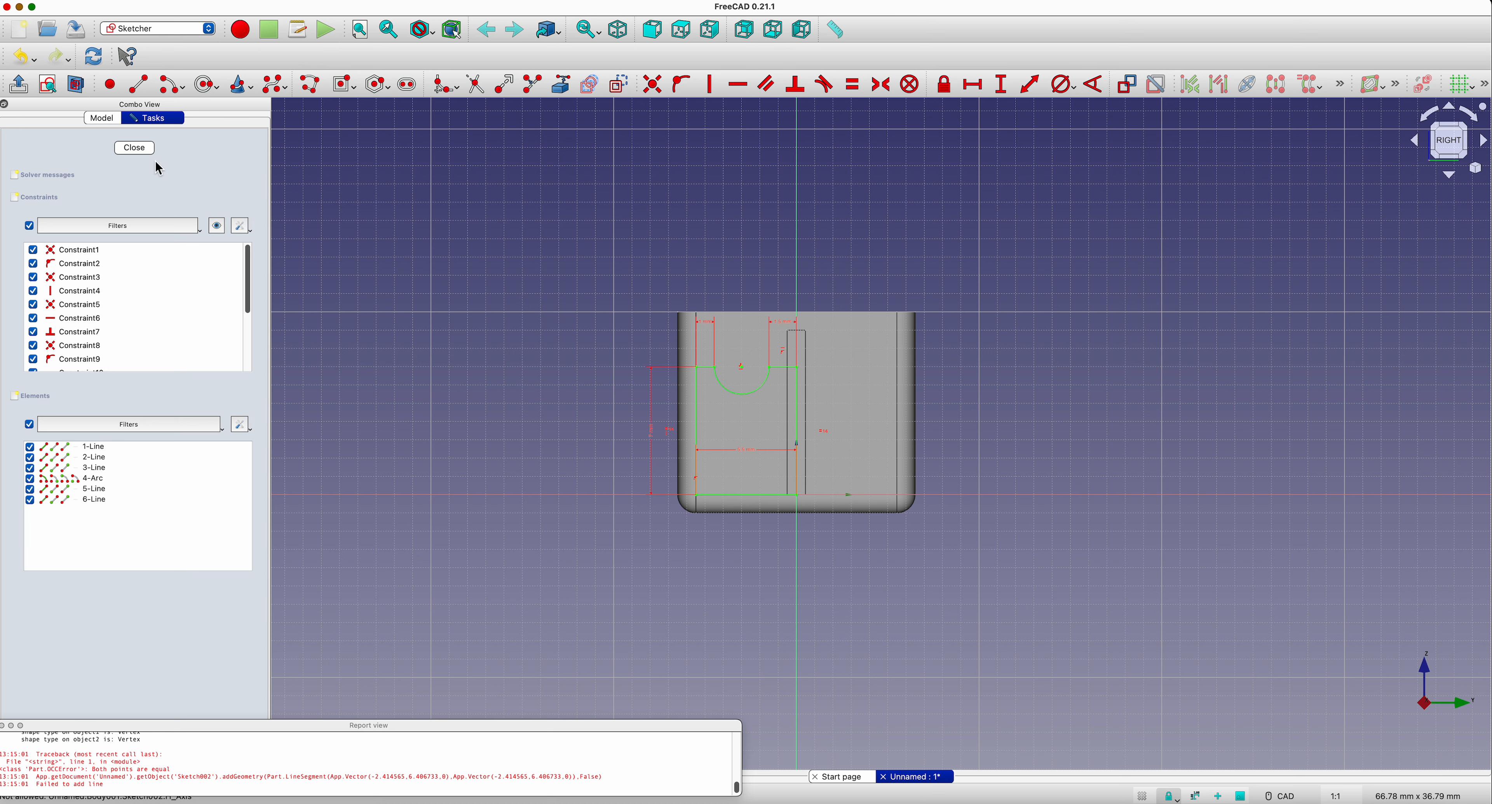
click(135, 147)
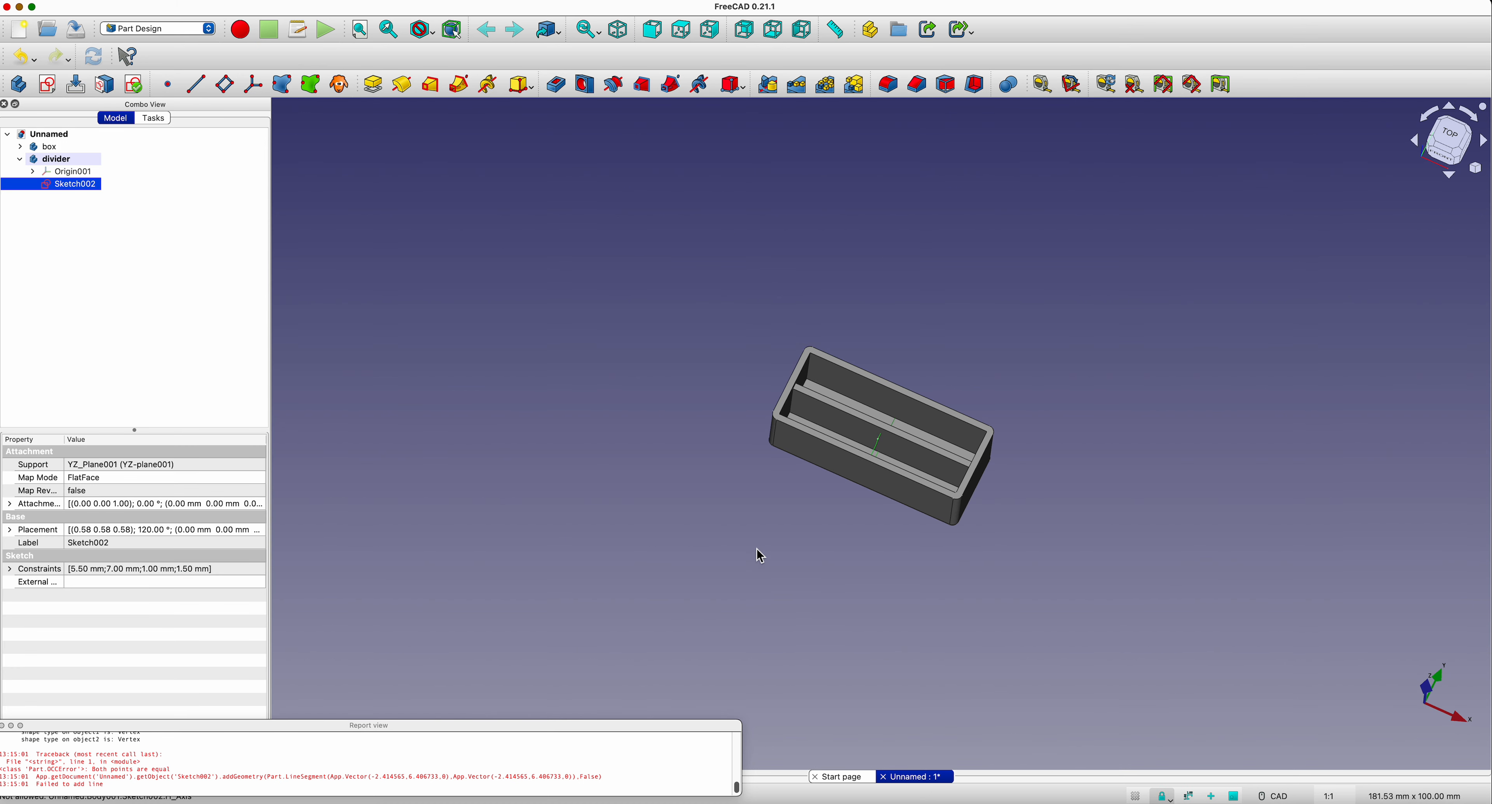
Step: Map the divider profile sketch to the inner face of the box's short end wall using the suggested plane face attachment
mouse_move(866, 609)
middle_down()
mouse_move(759, 555)
mouse_move(739, 576)
mouse_move(860, 600)
middle_up()
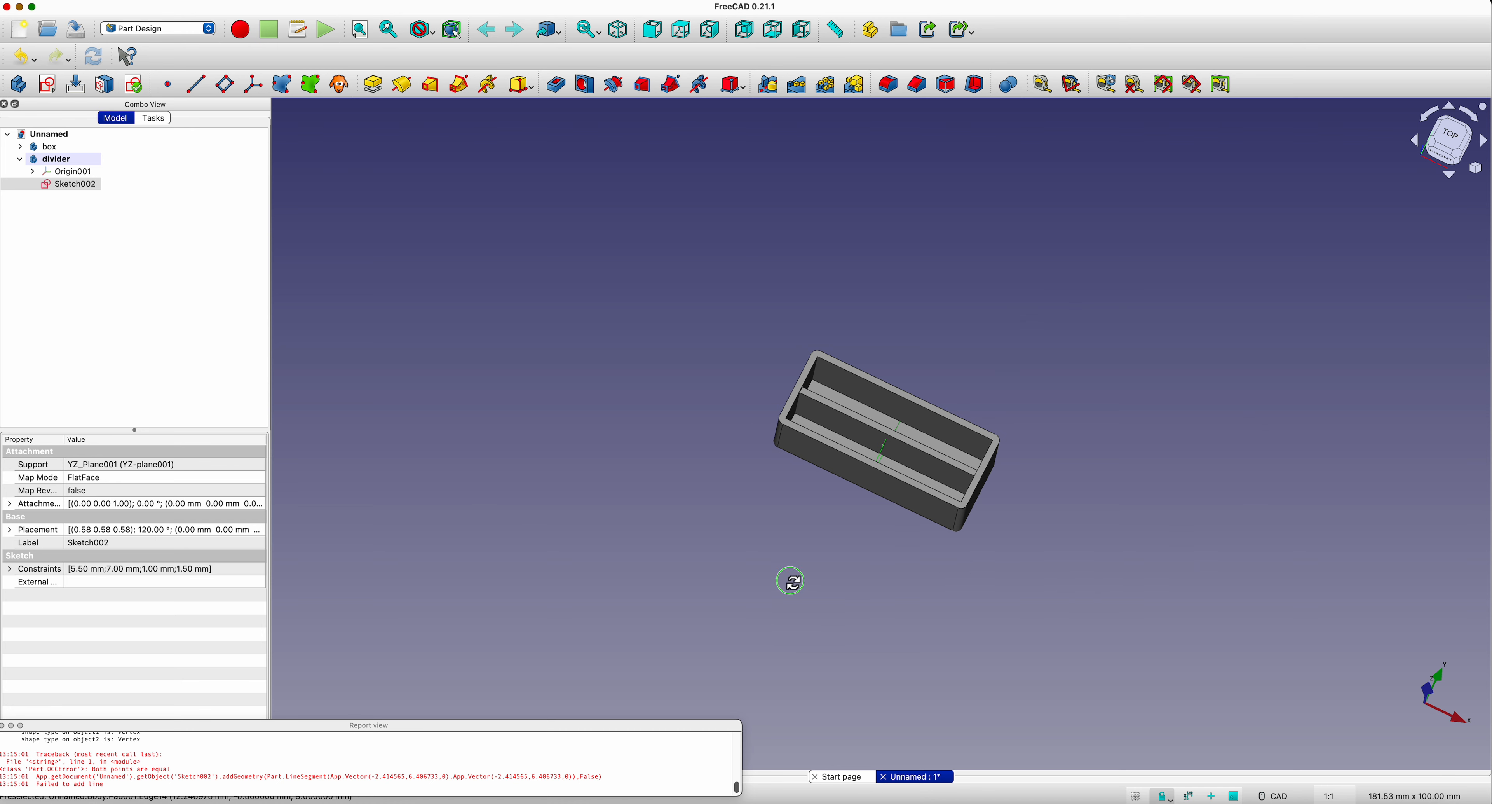
middle_drag(789, 579, 733, 572)
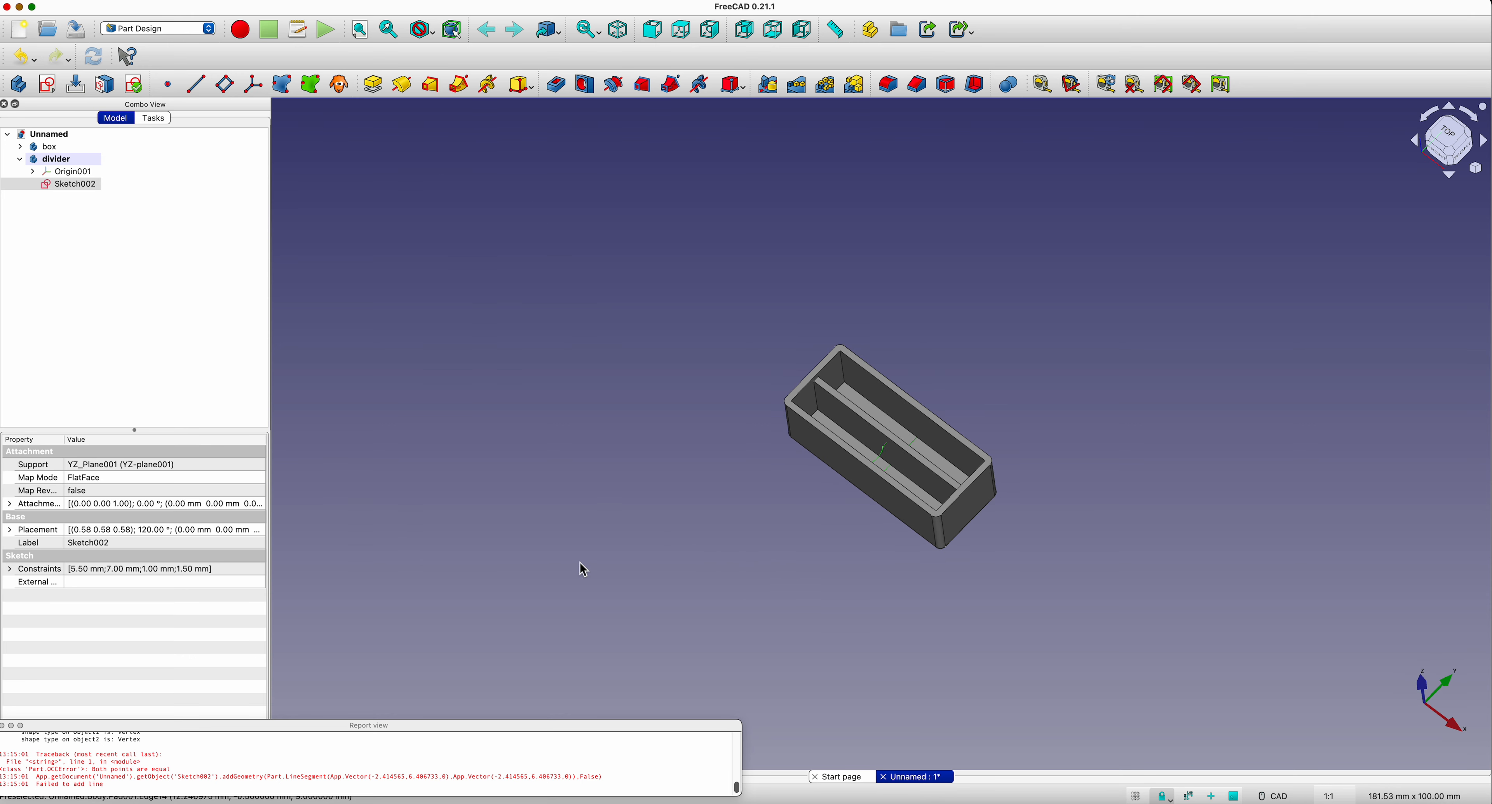
click(814, 409)
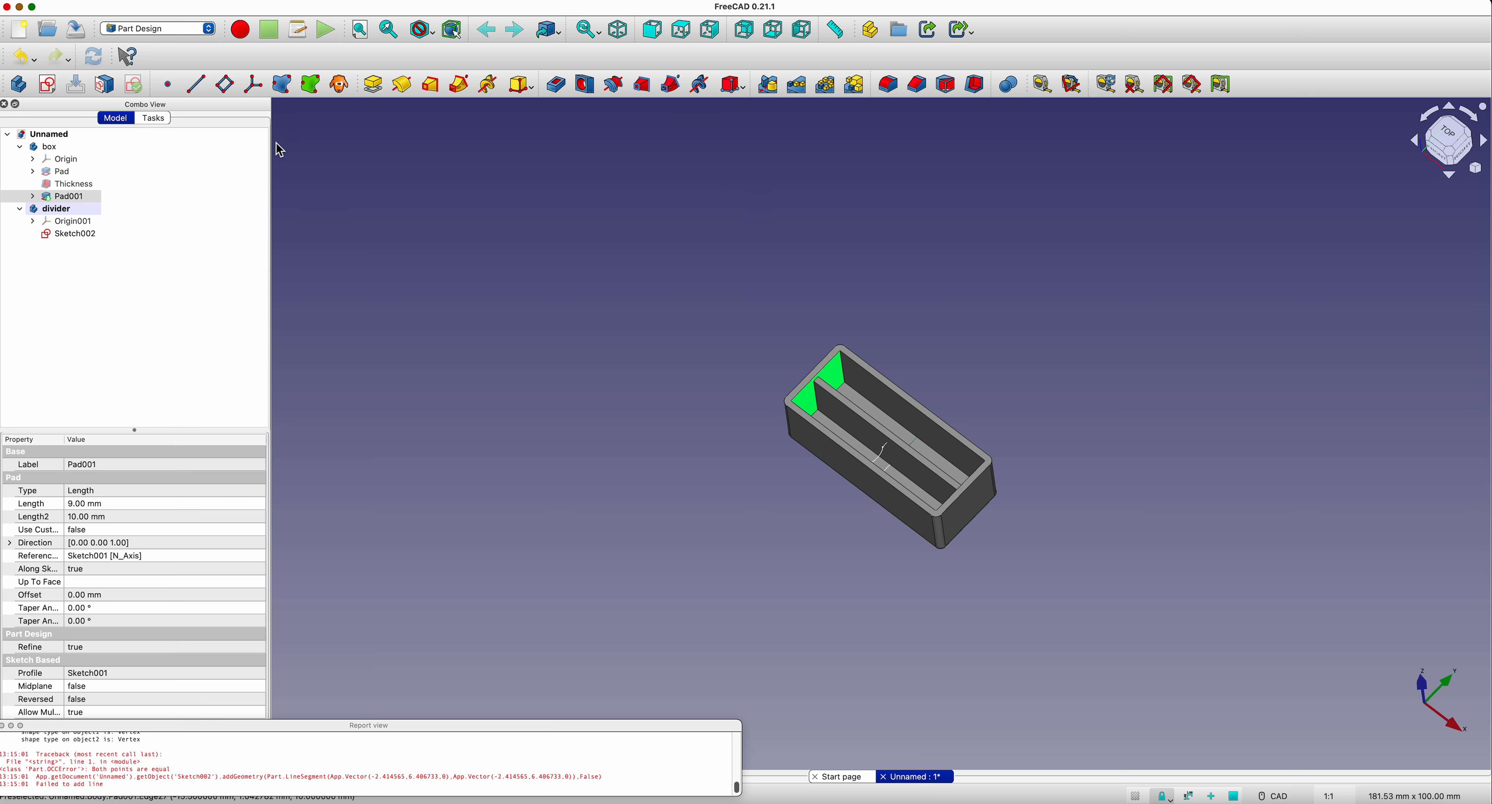
click(107, 87)
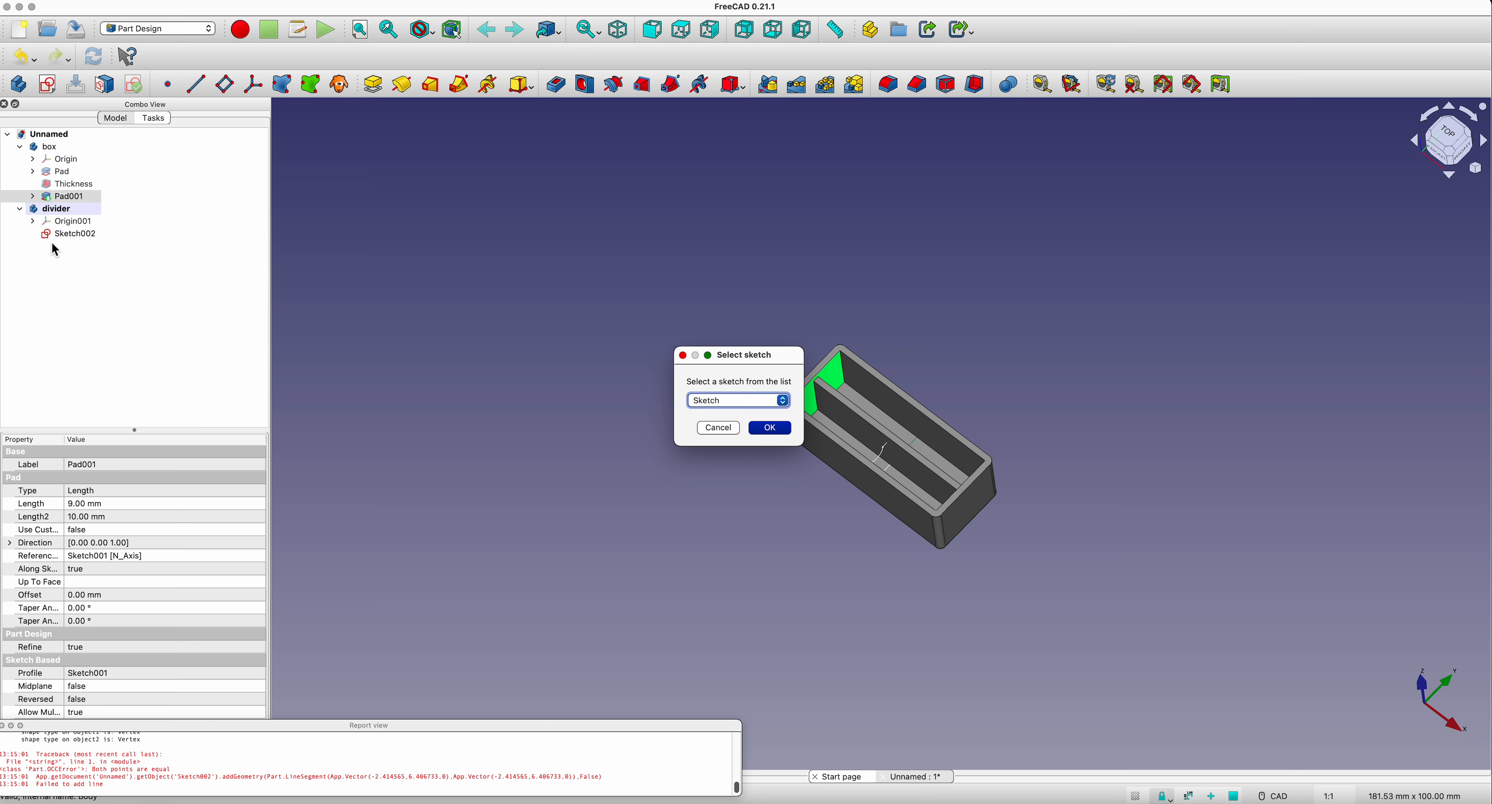
click(782, 400)
click(743, 422)
click(768, 429)
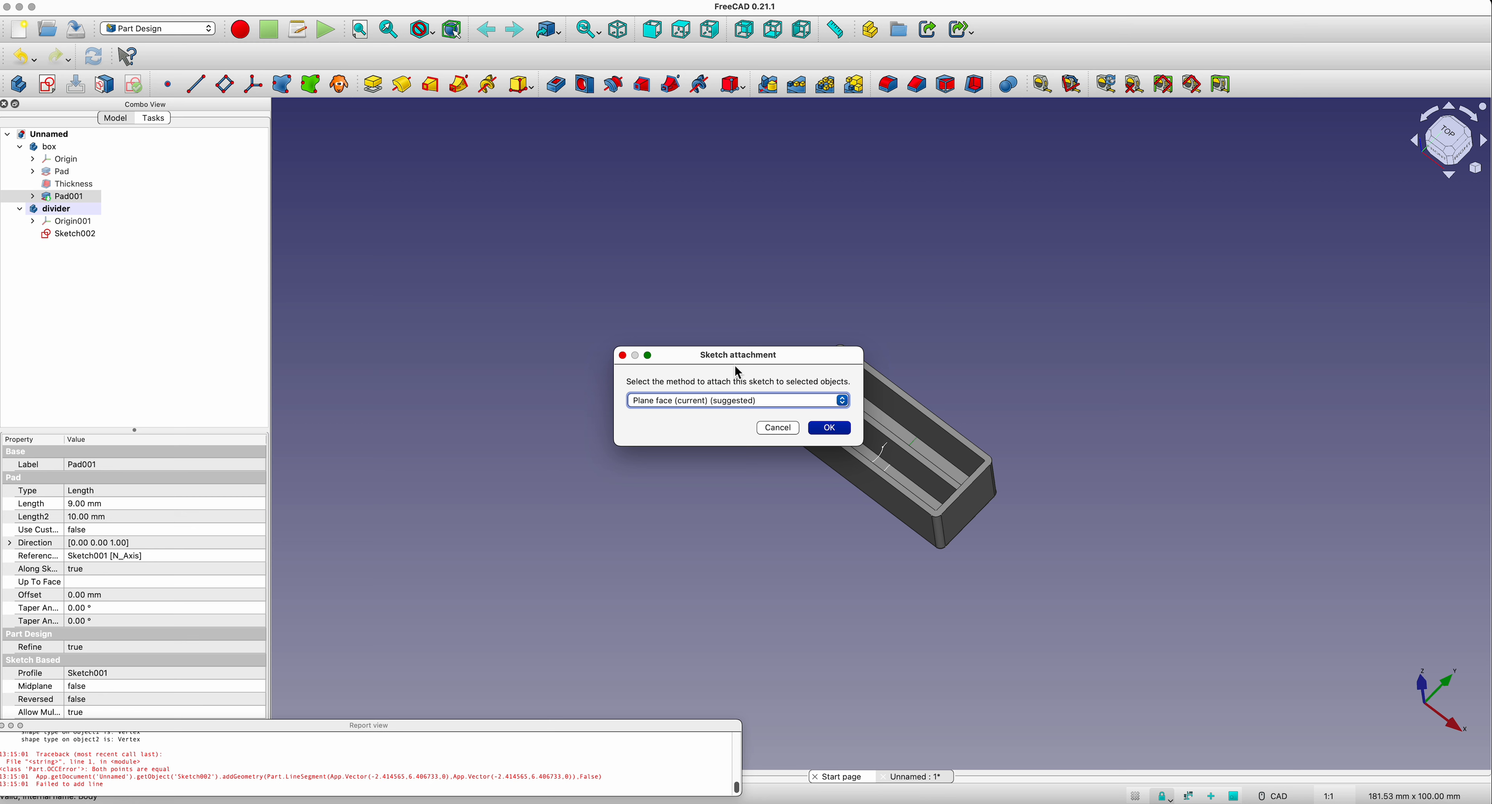
click(828, 428)
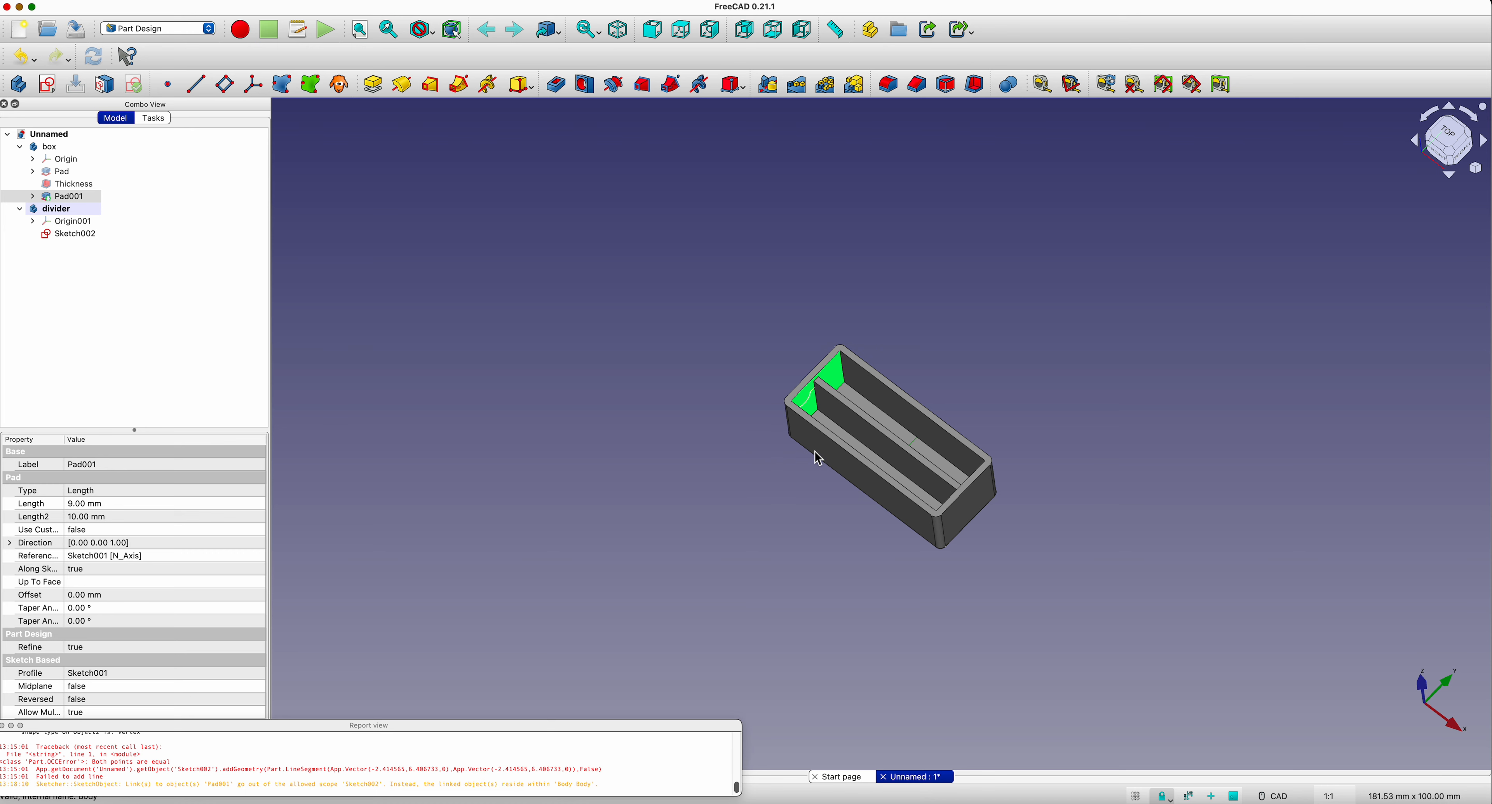
click(560, 463)
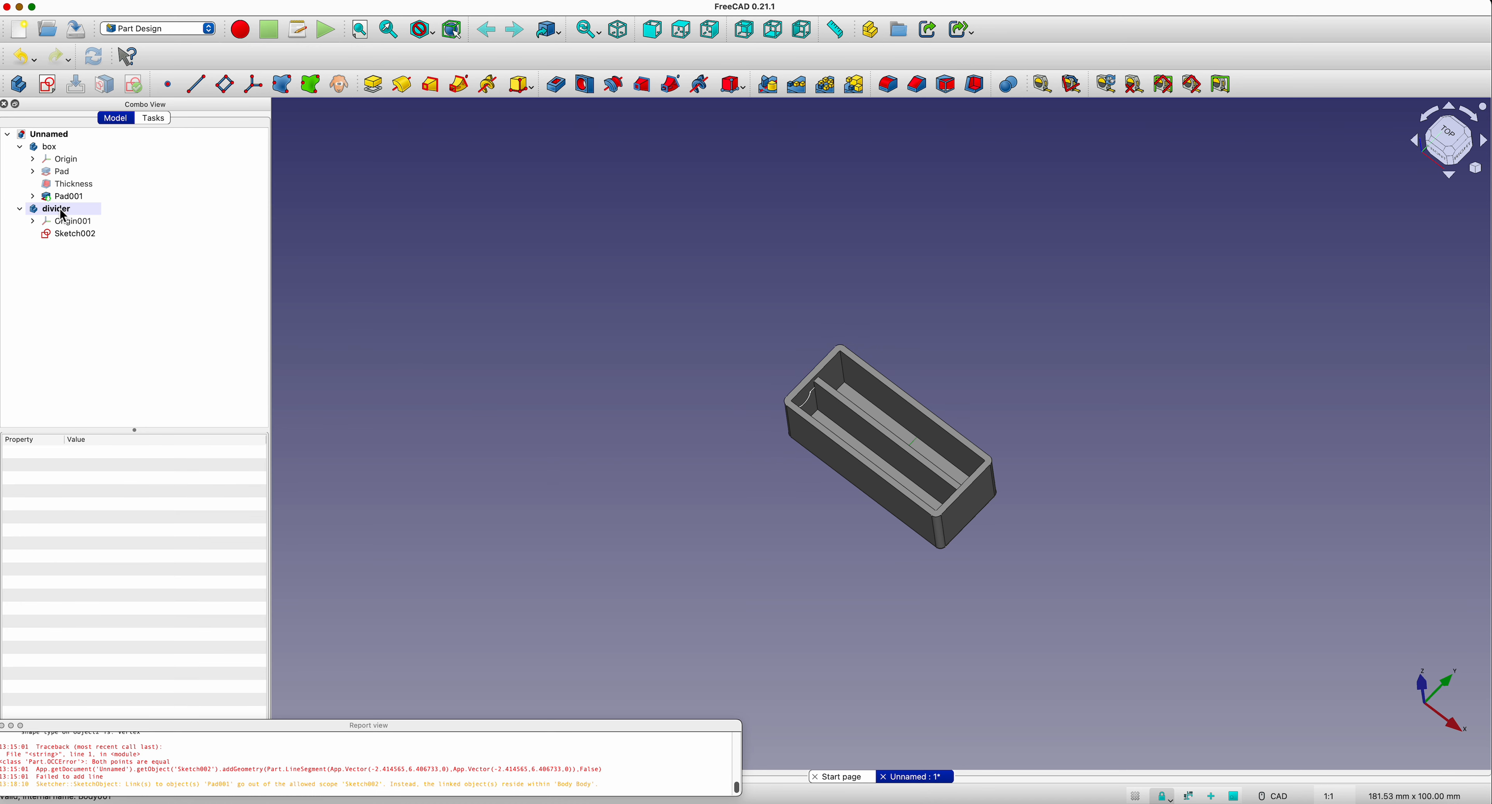
Step: Pad the divider profile sketch 1 mm in the reversed direction
click(67, 237)
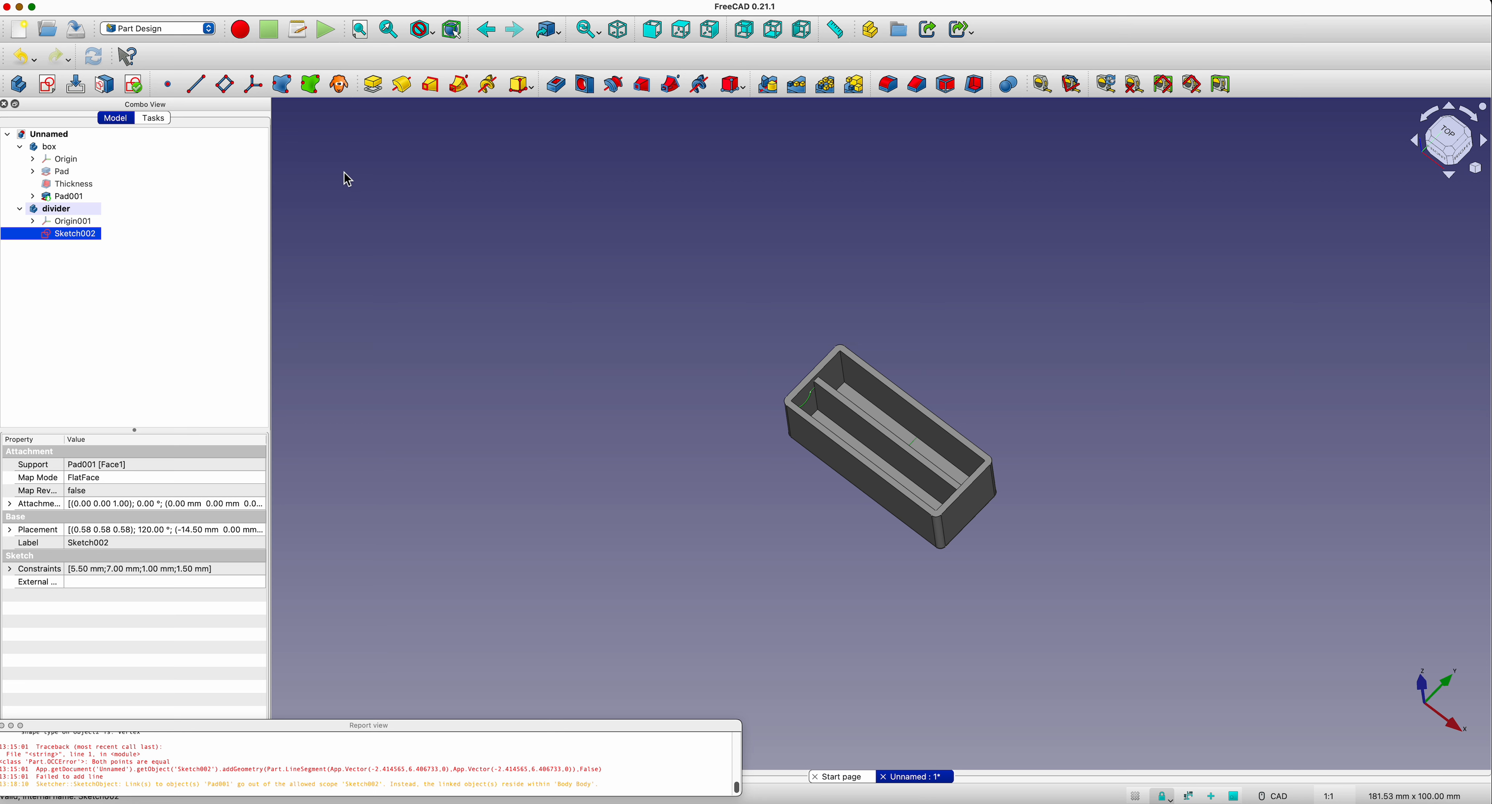
click(376, 88)
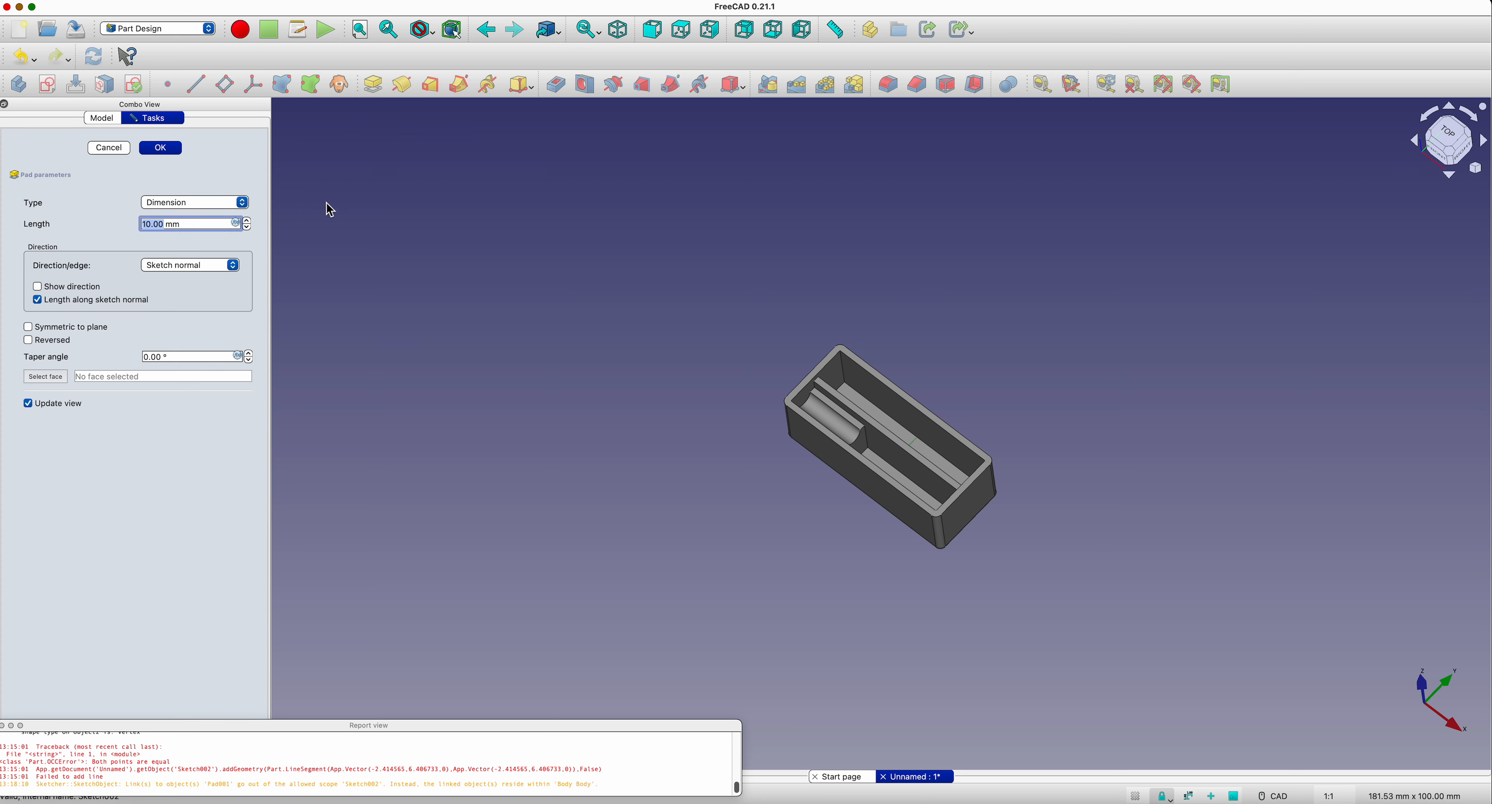
text(1)
click(130, 498)
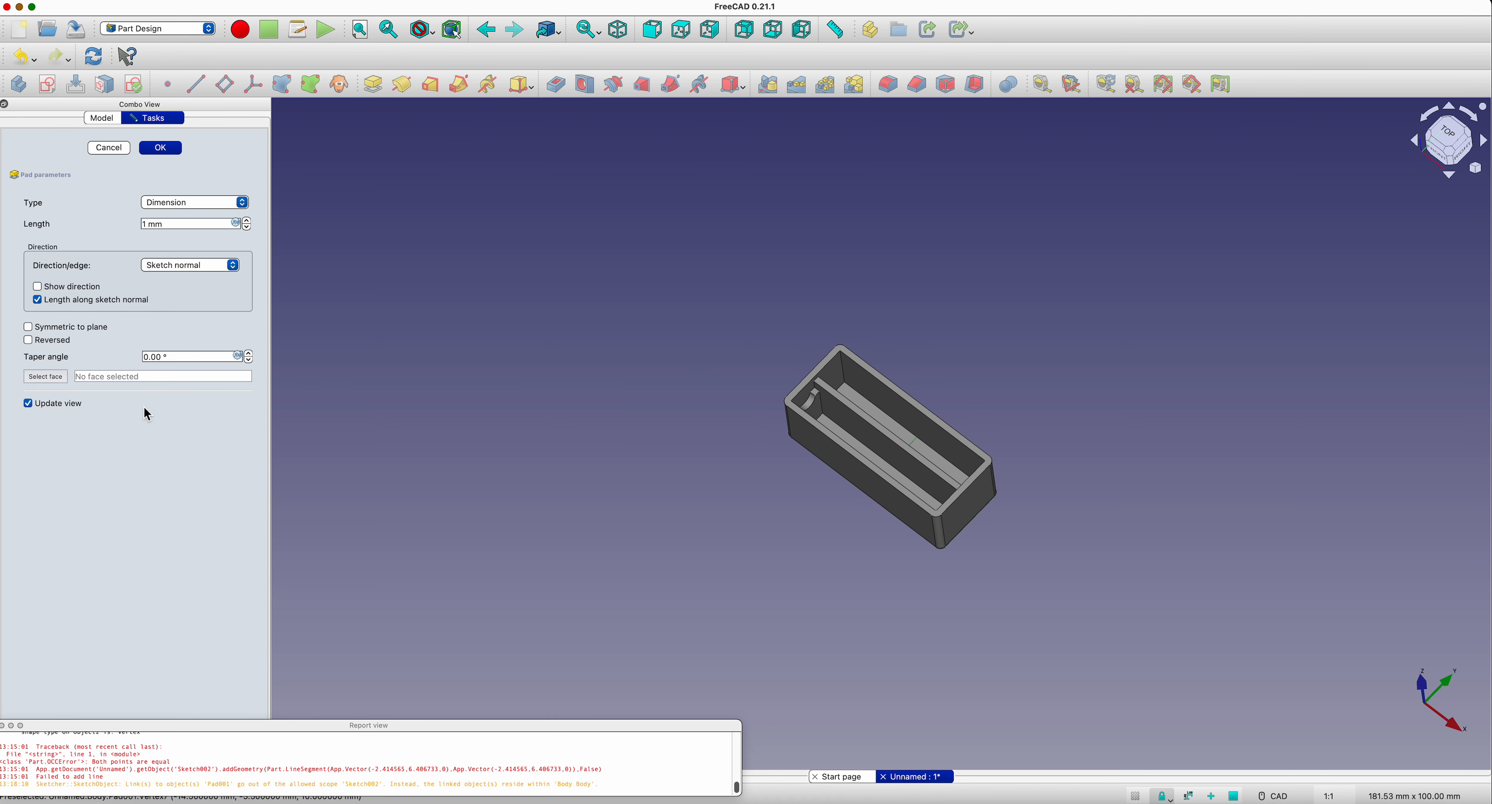
click(235, 266)
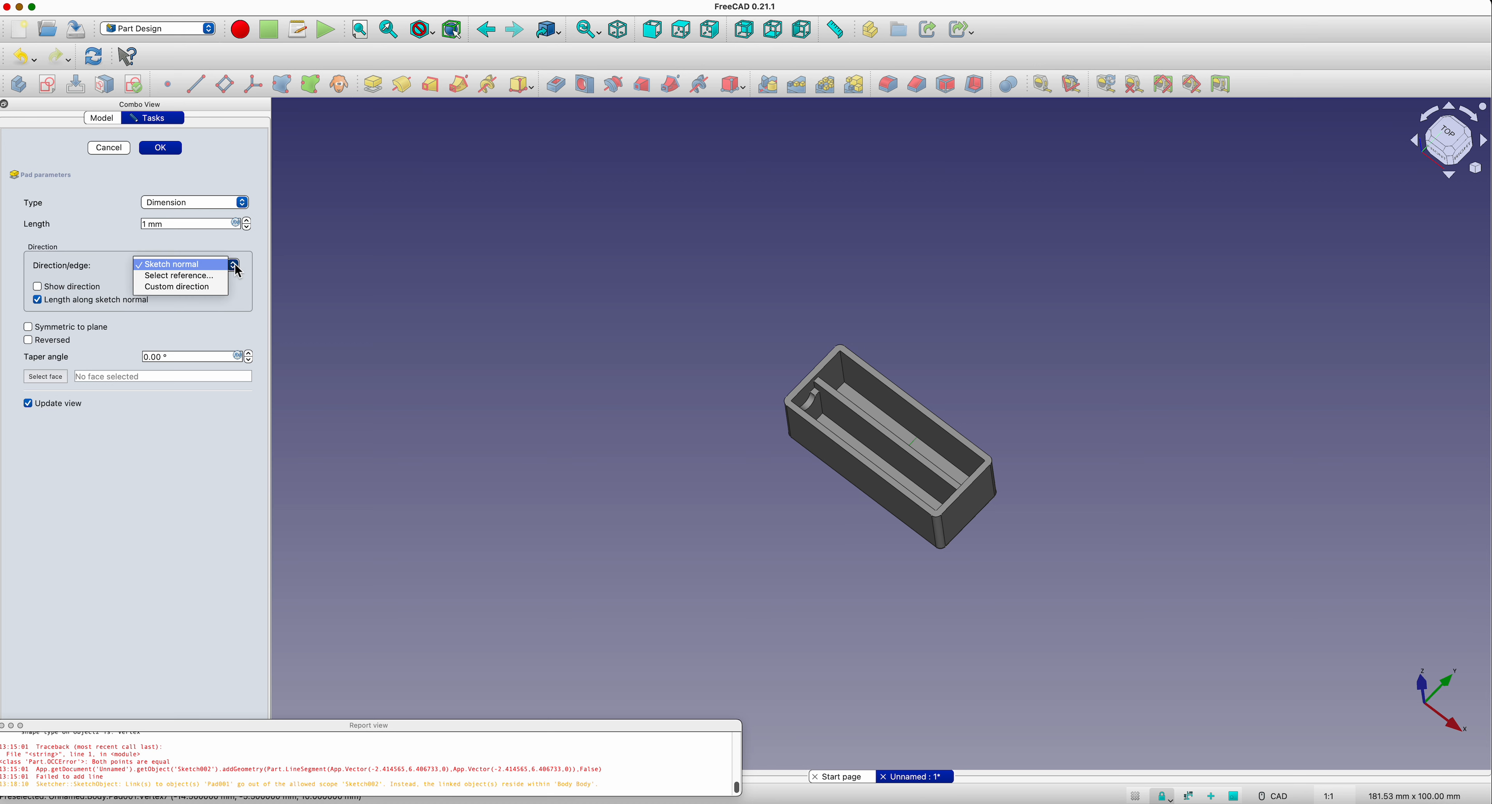
click(373, 266)
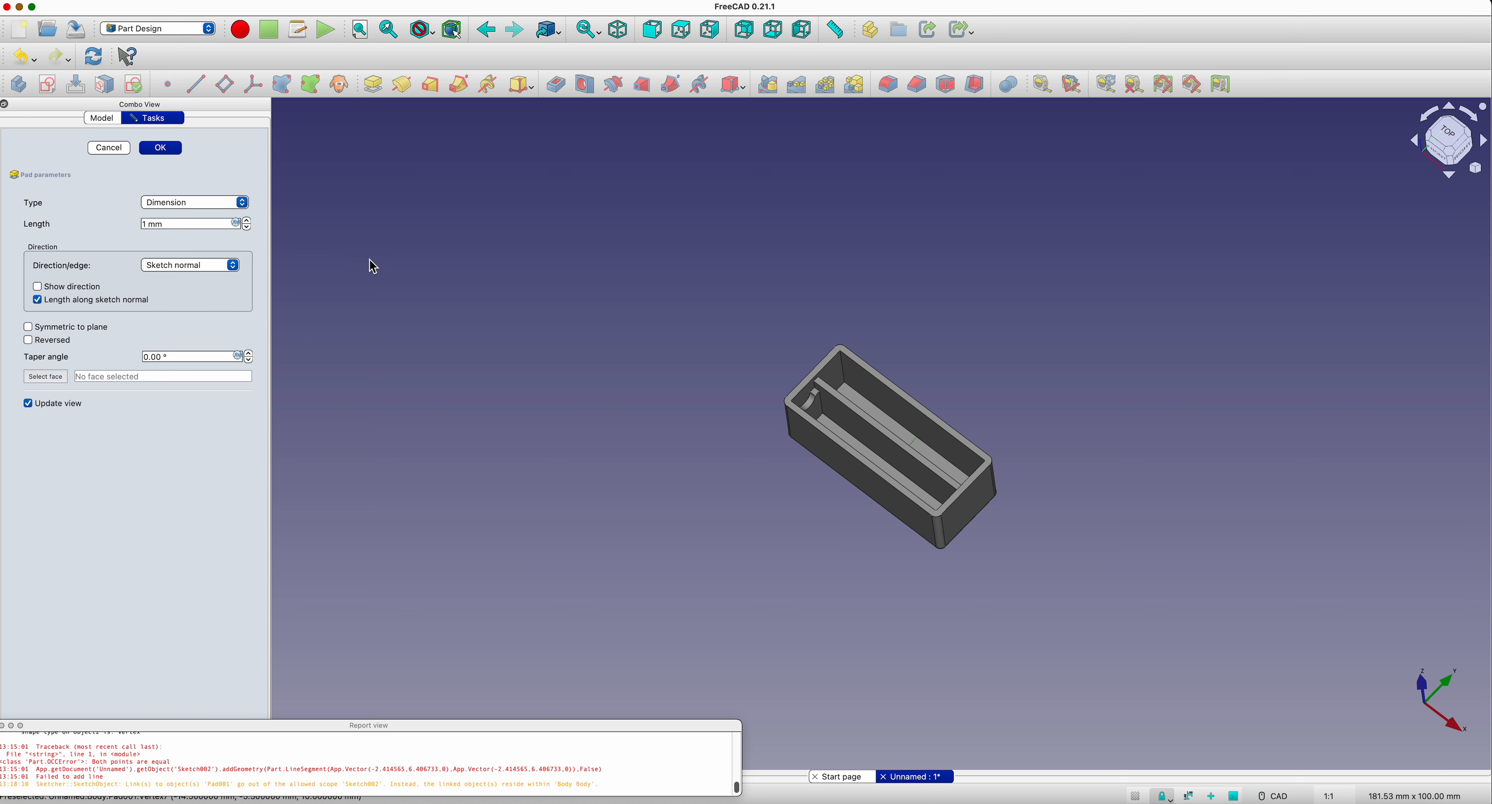
click(28, 340)
click(159, 149)
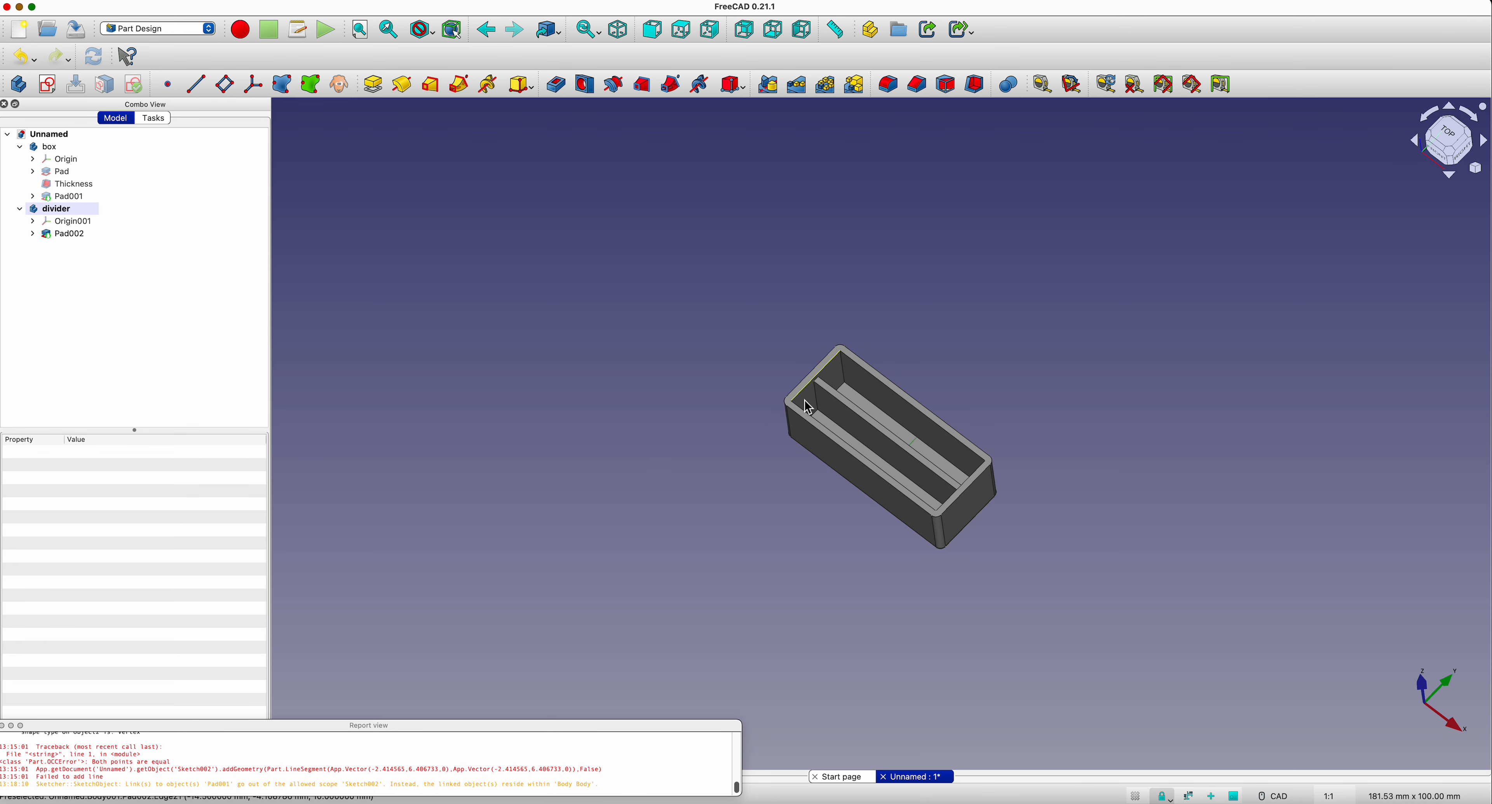
click(33, 234)
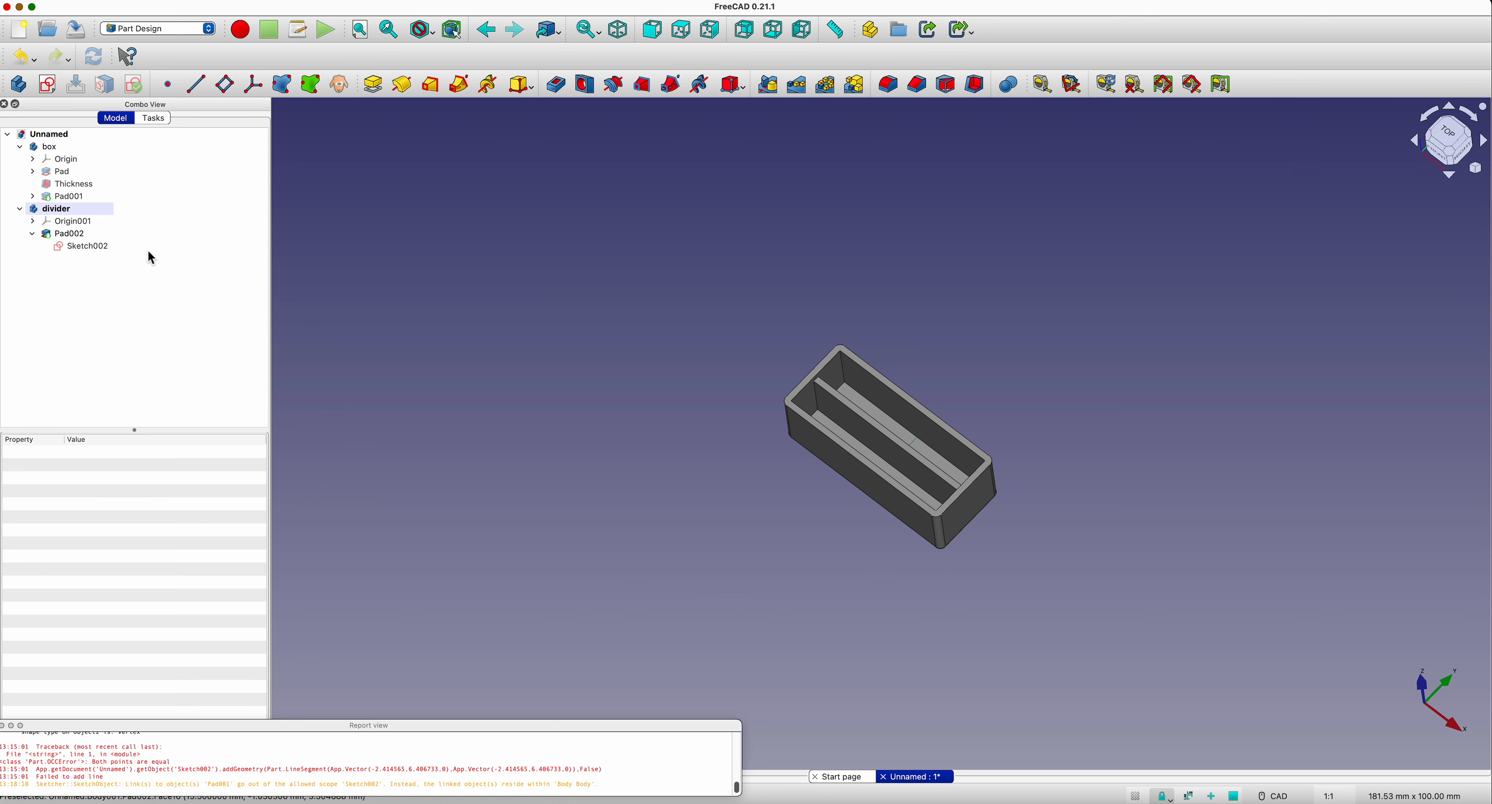
click(74, 237)
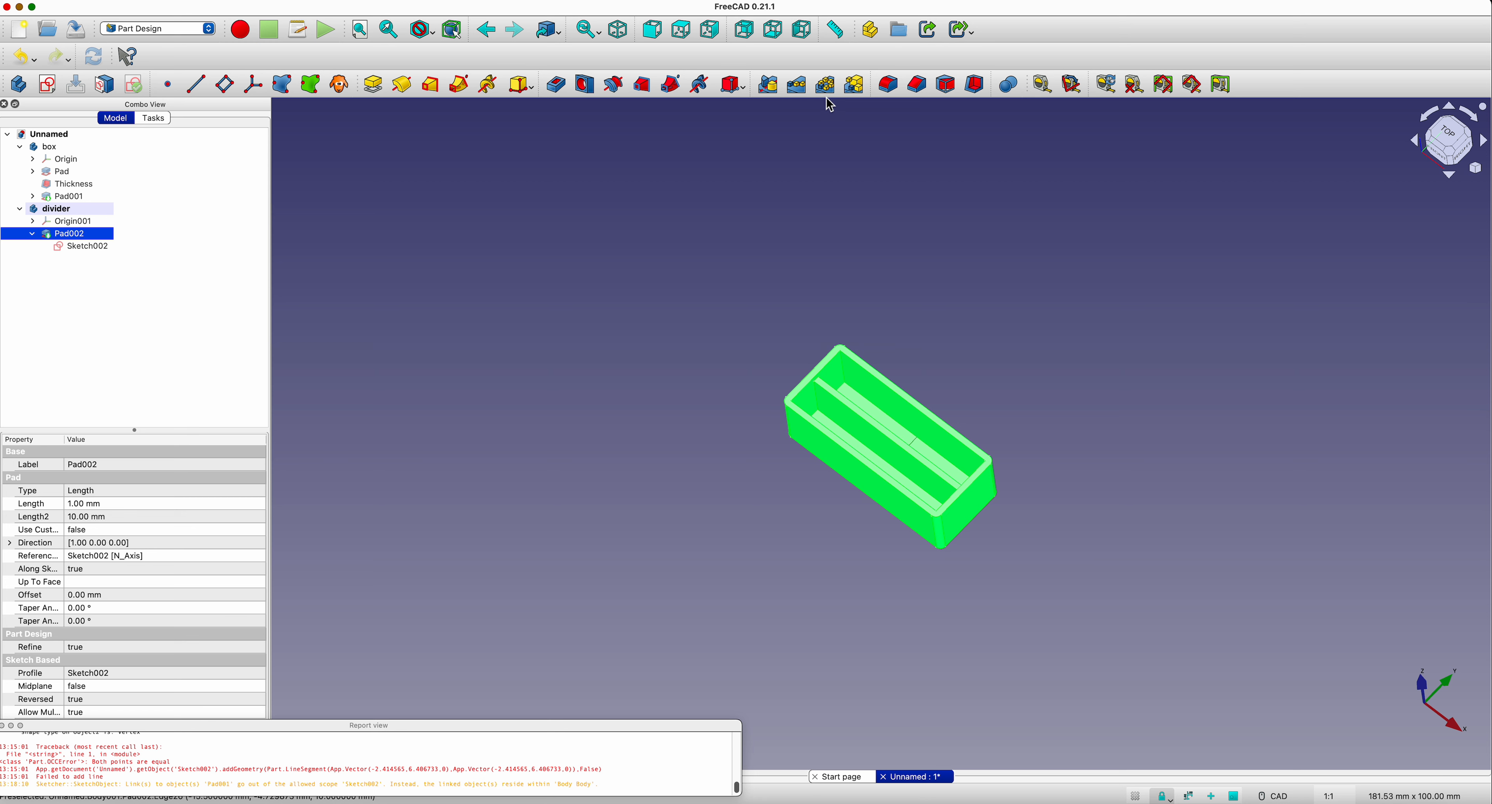
click(856, 87)
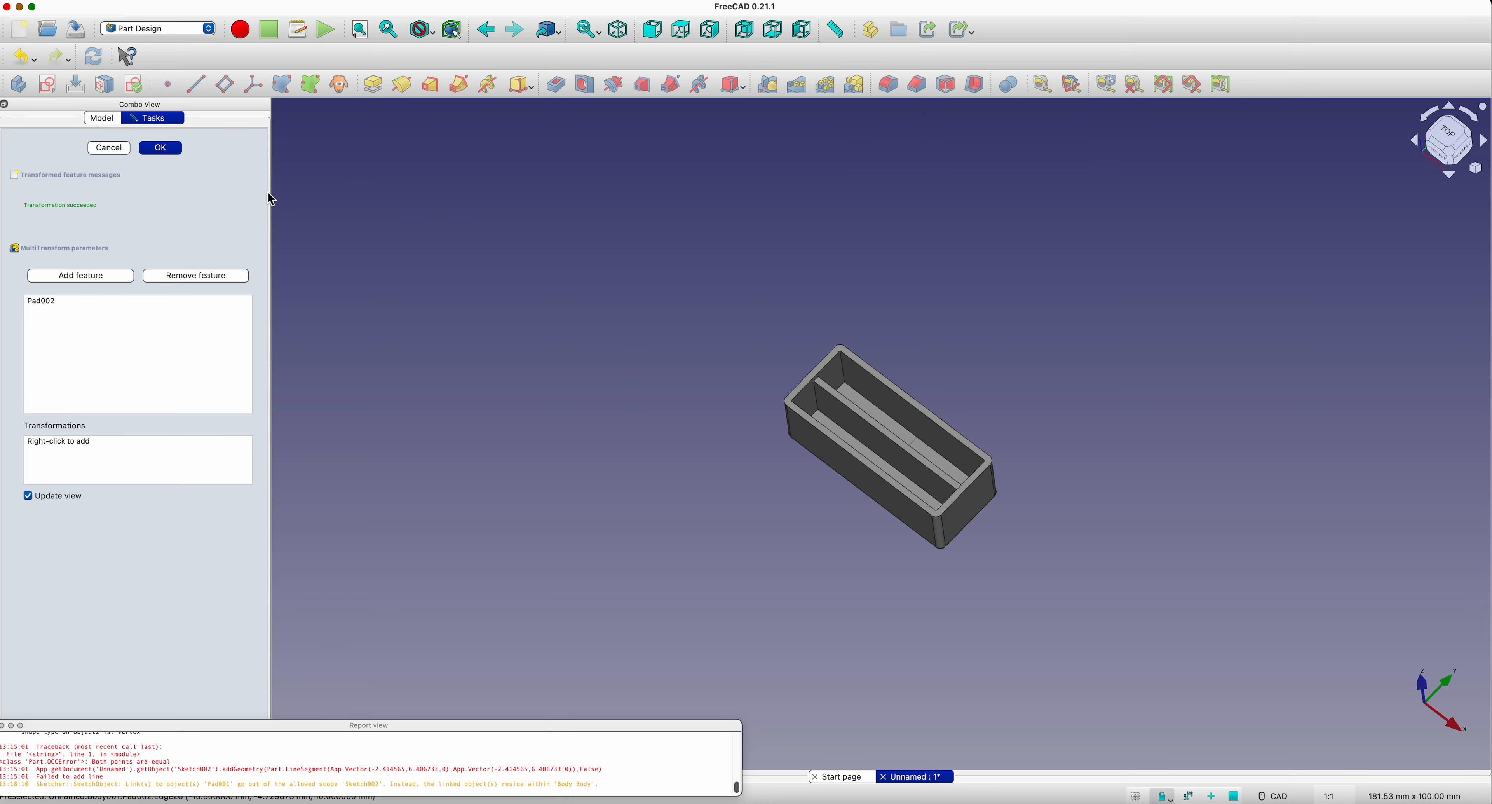
click(108, 148)
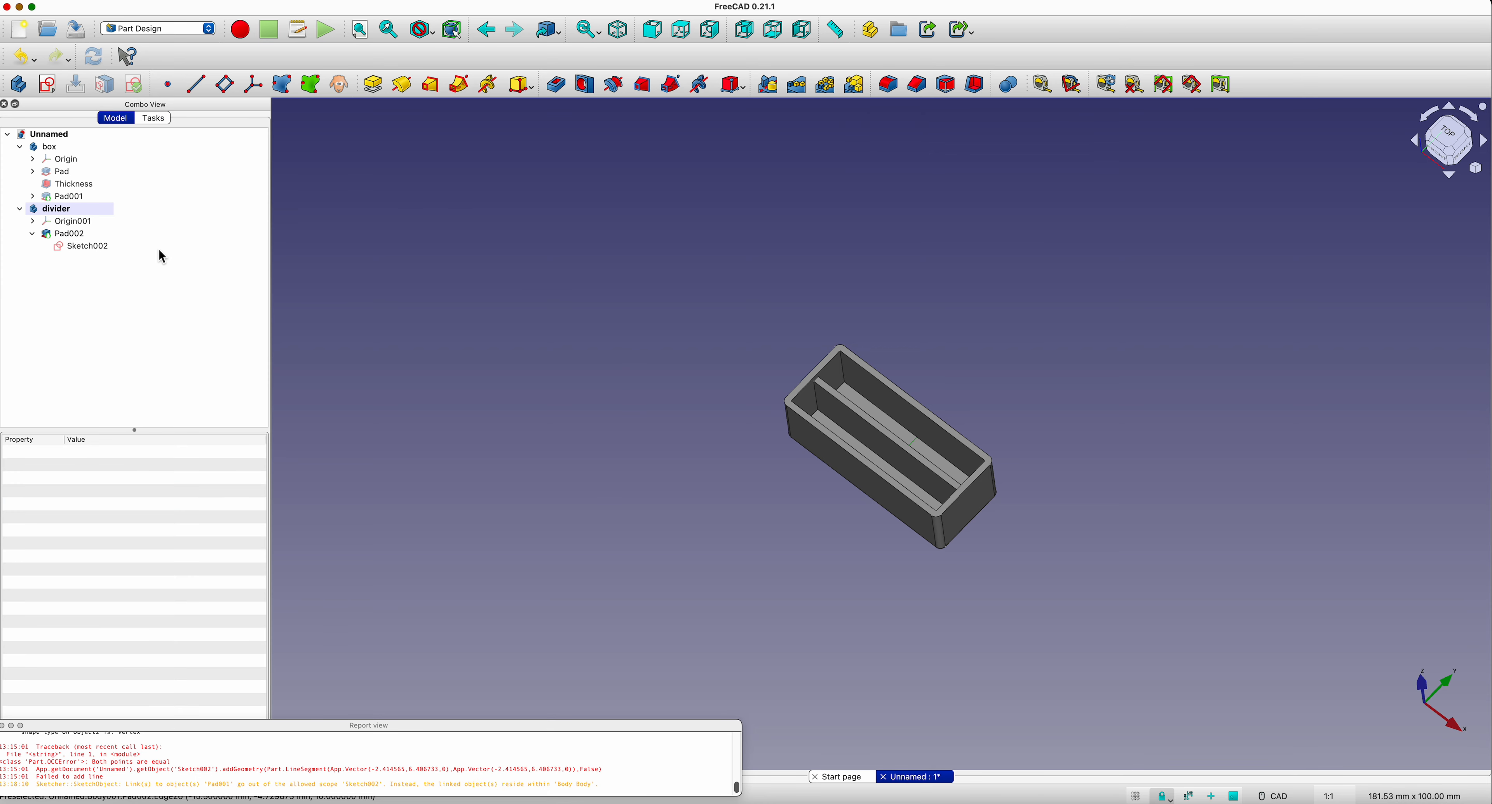
Step: Rename the divider body's pad as div
right_click(82, 239)
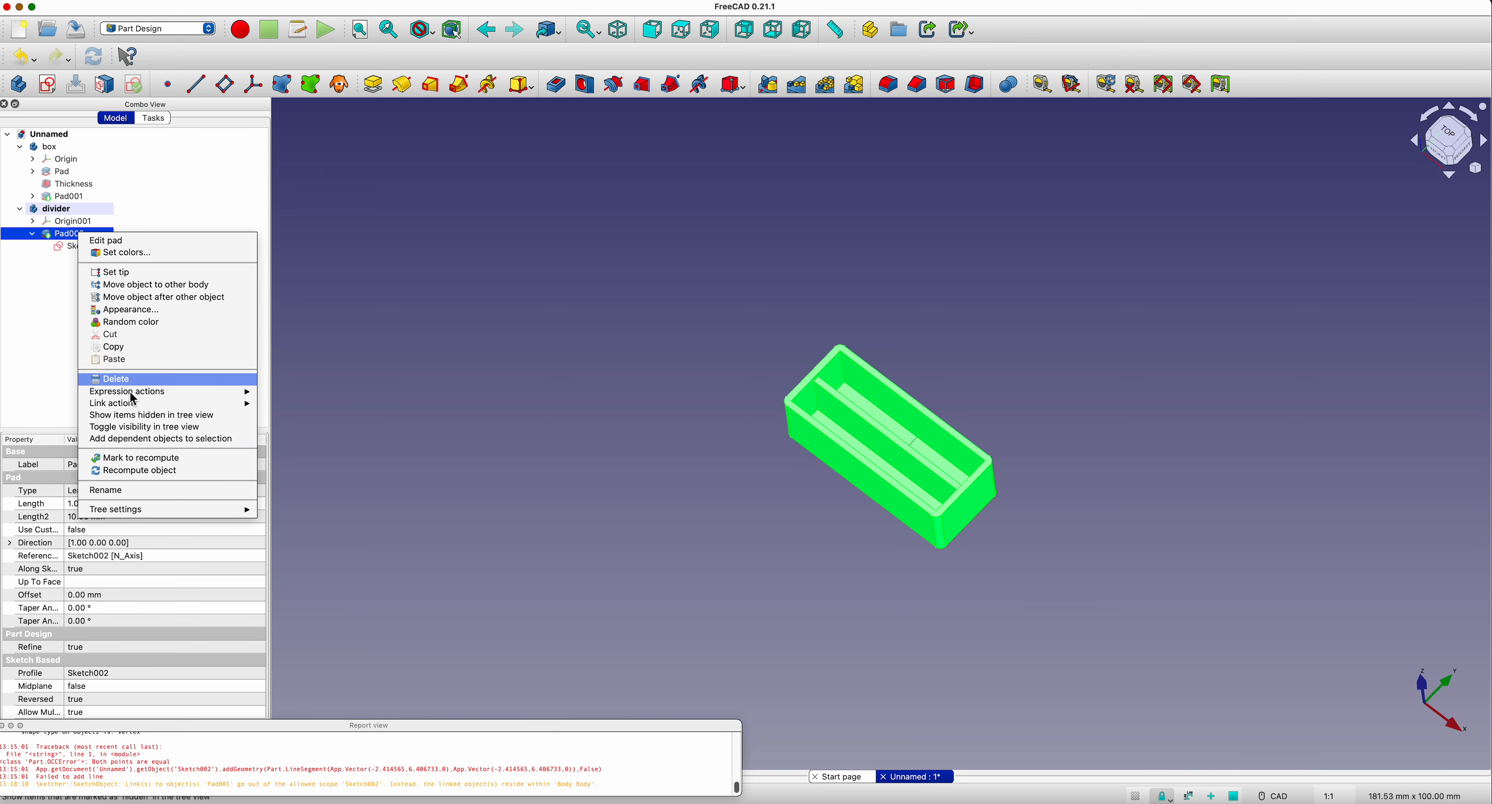
click(135, 495)
text(div)
key(Return)
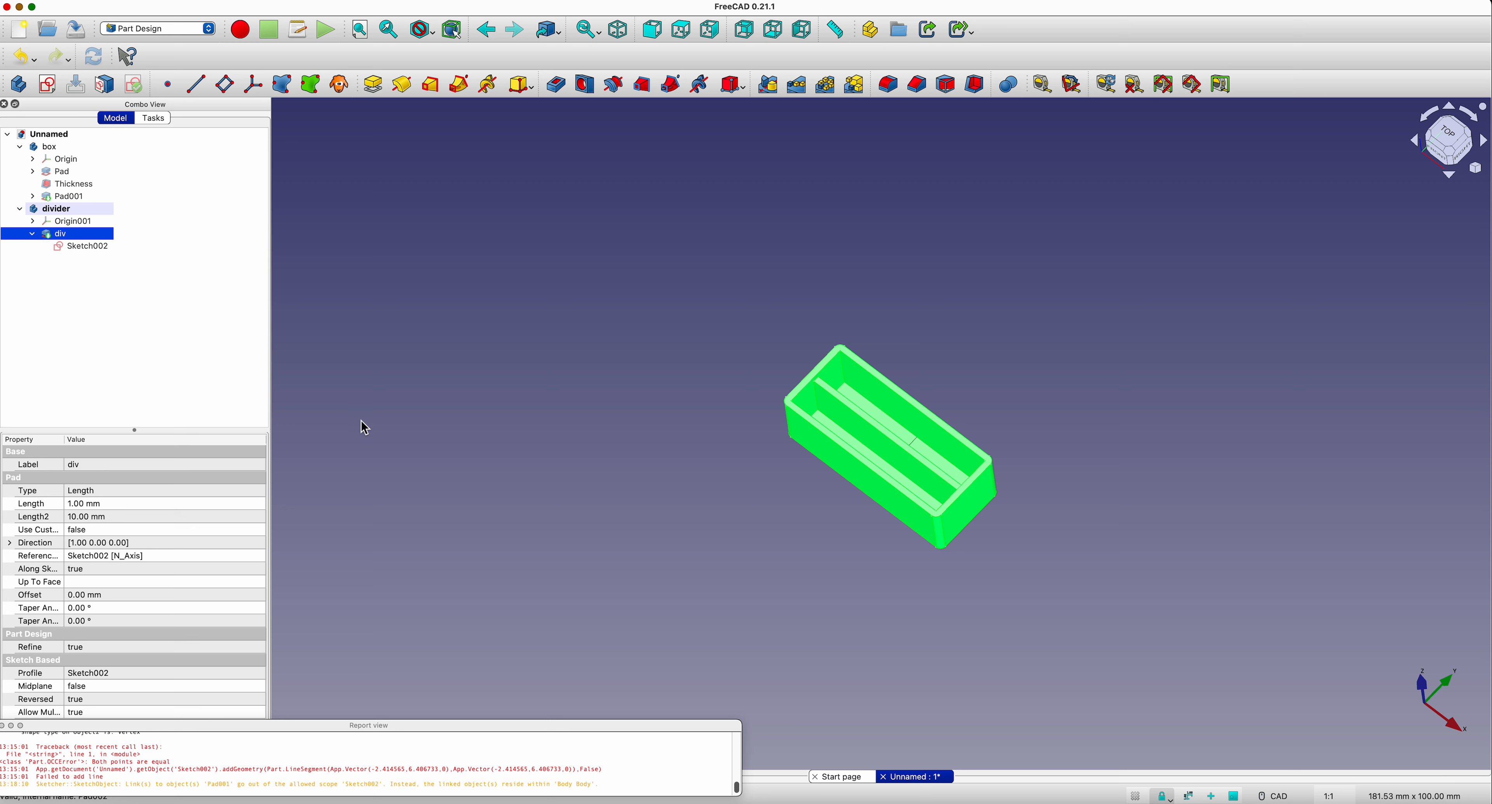
Step: Create a MultiTransform of the div feature in the divider body and add a linear pattern to it
click(60, 215)
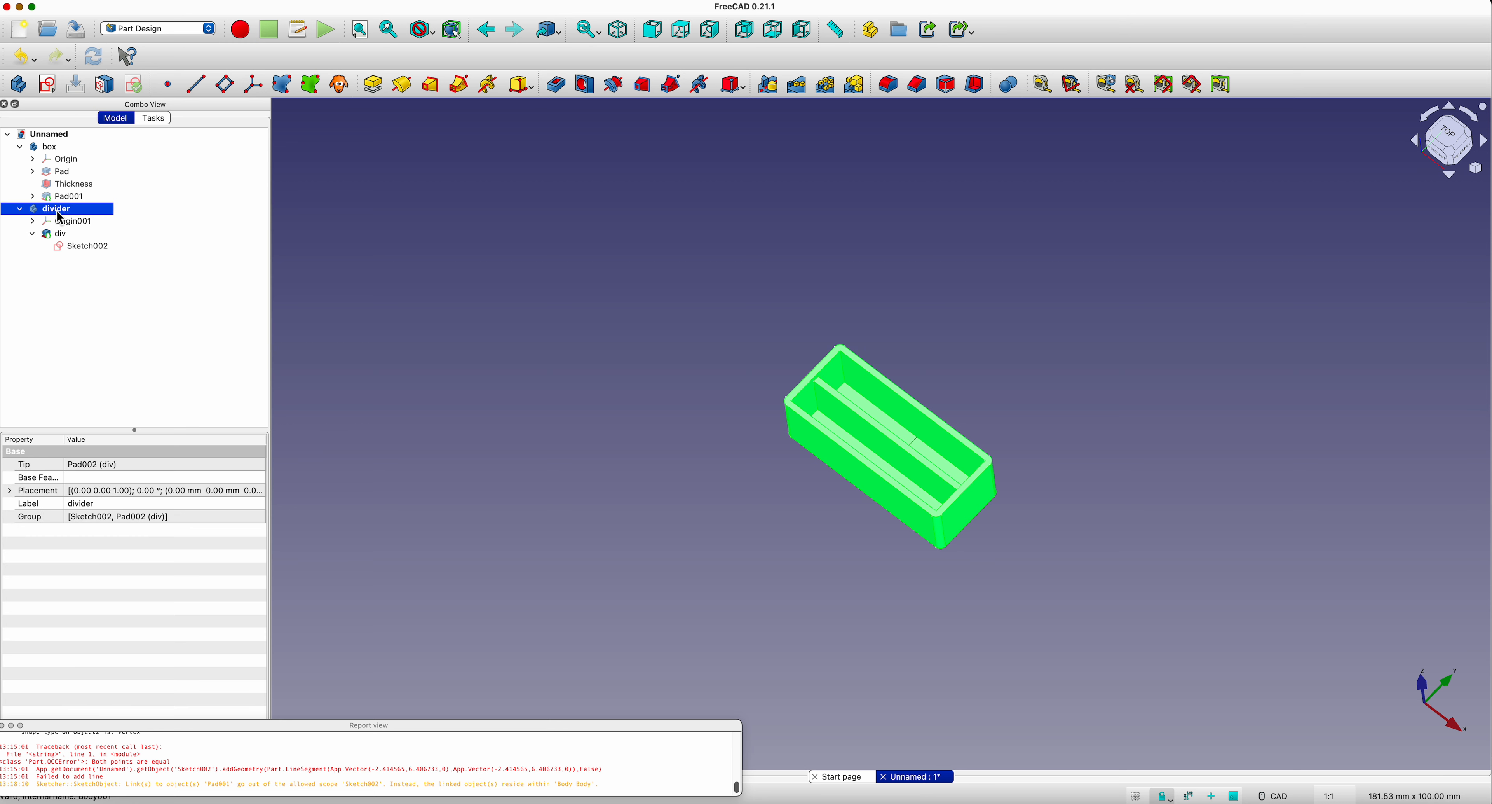
click(861, 93)
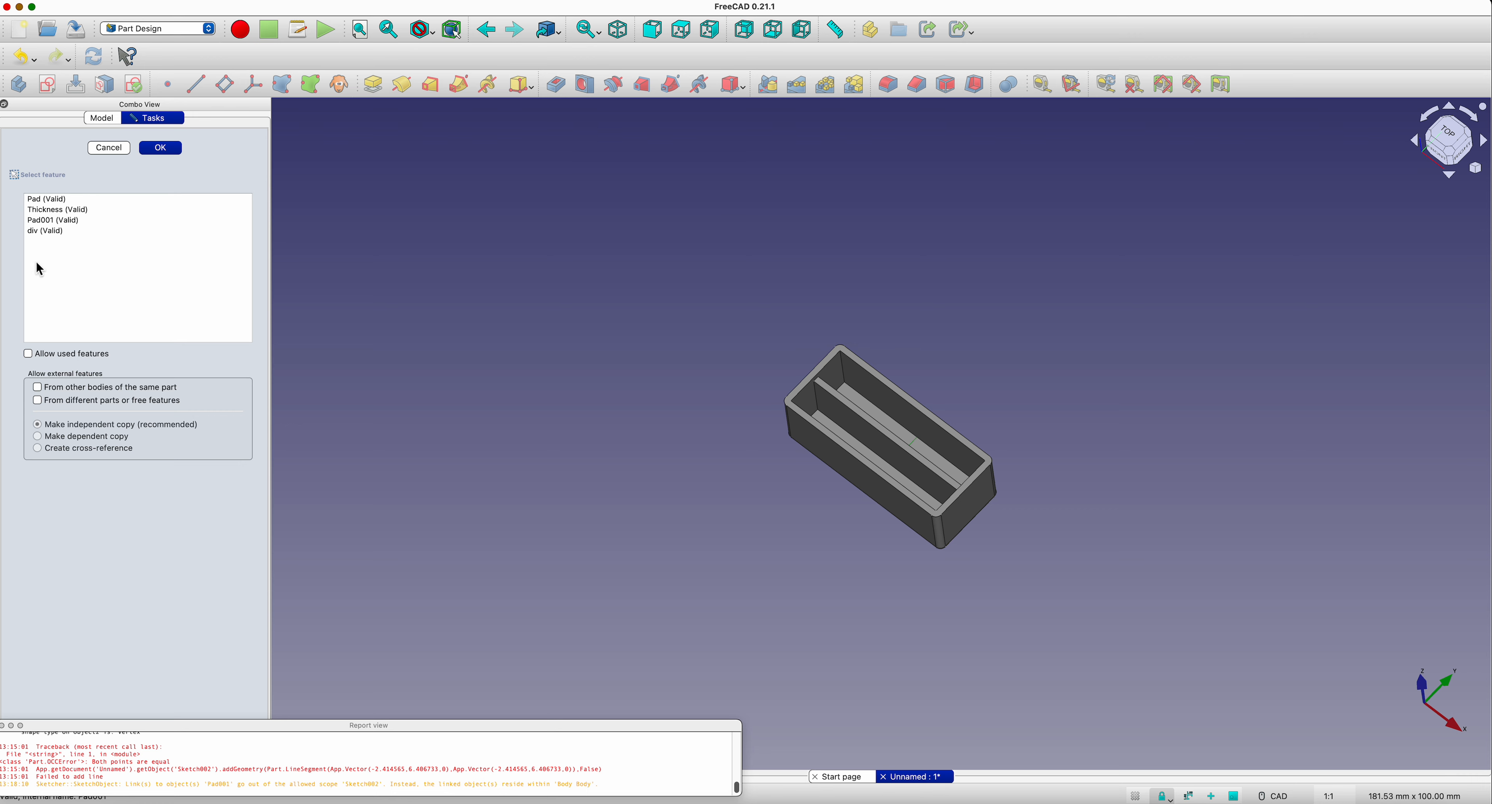
click(47, 231)
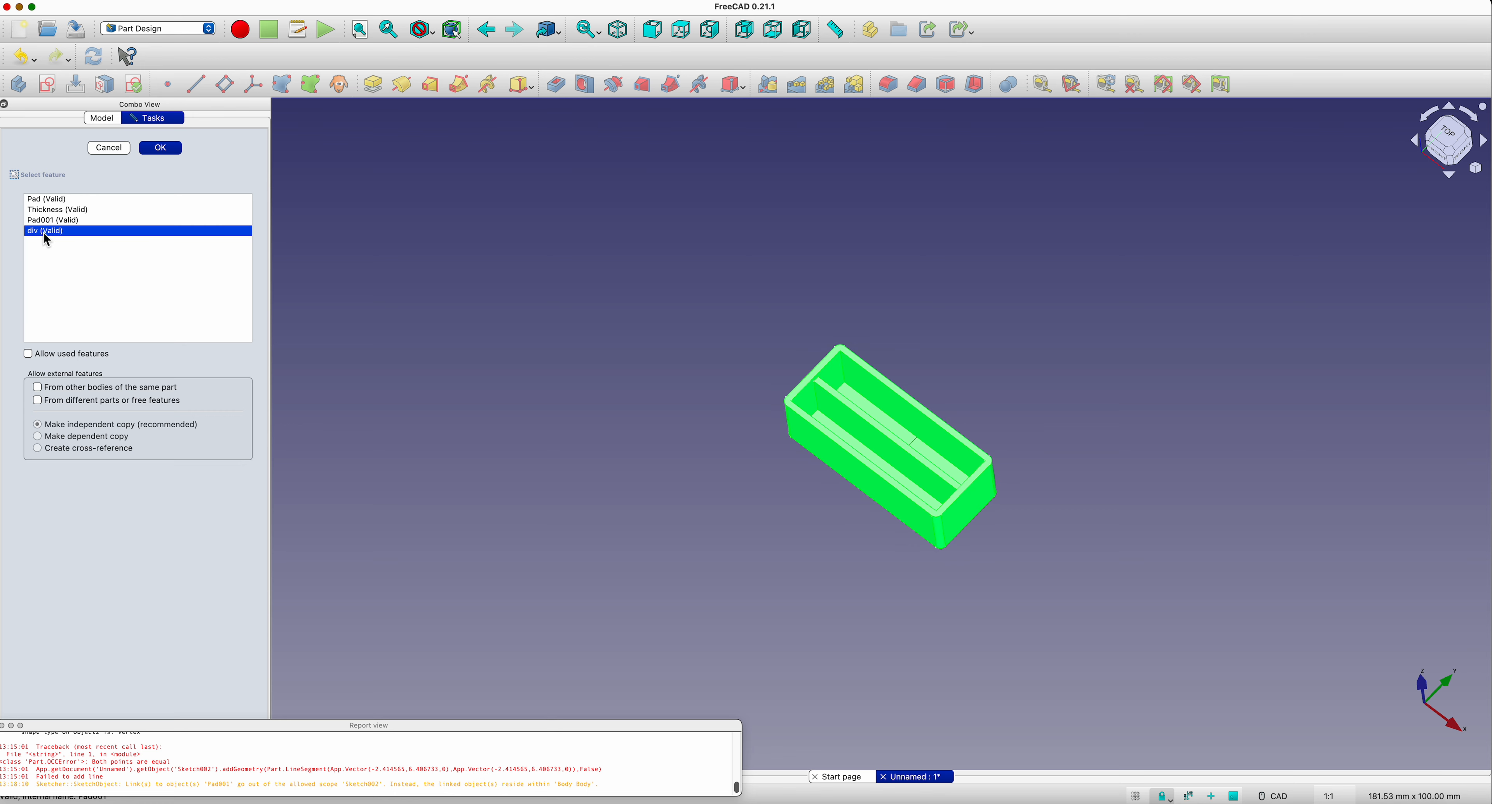
click(164, 149)
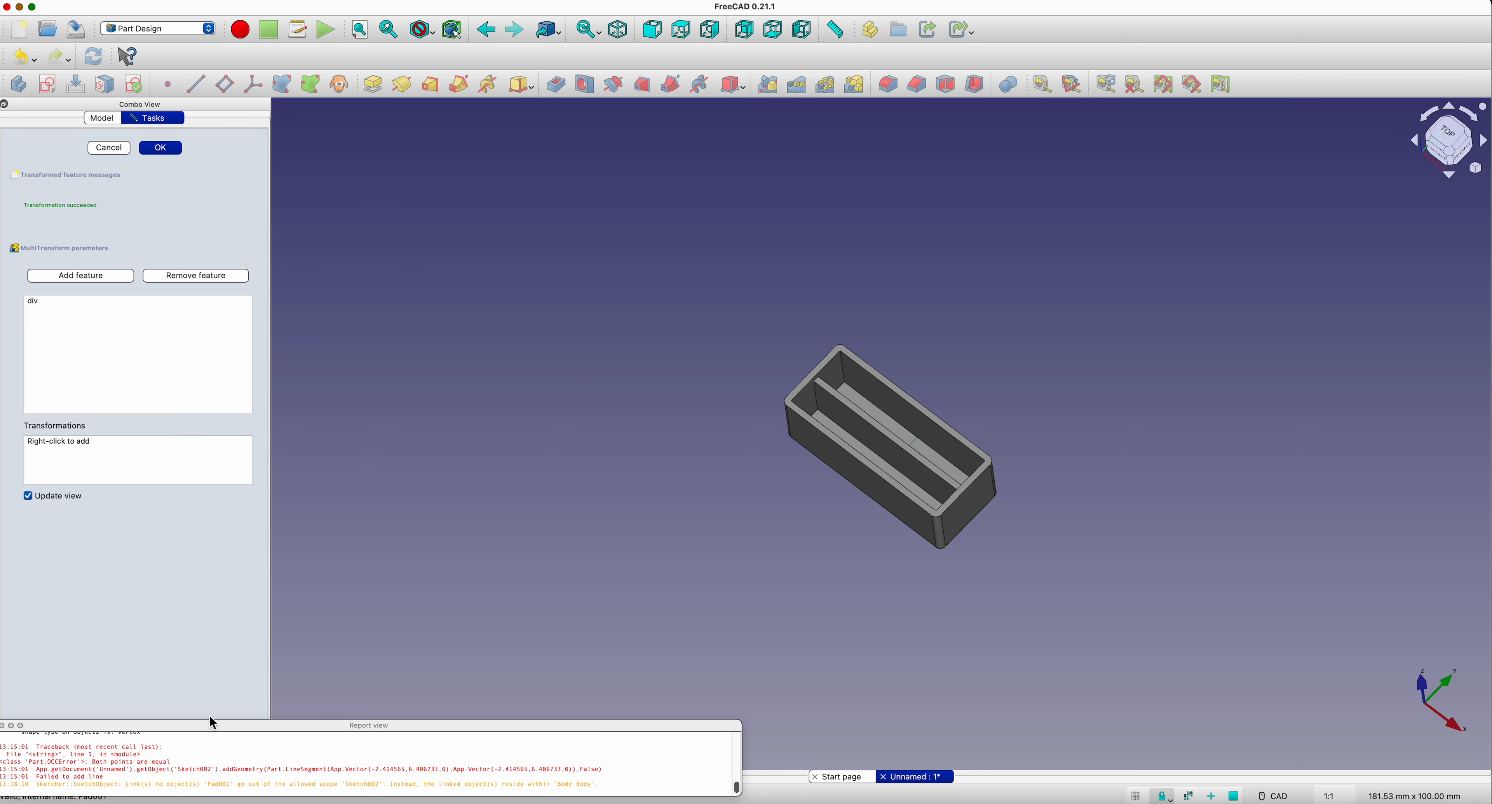
right_click(51, 452)
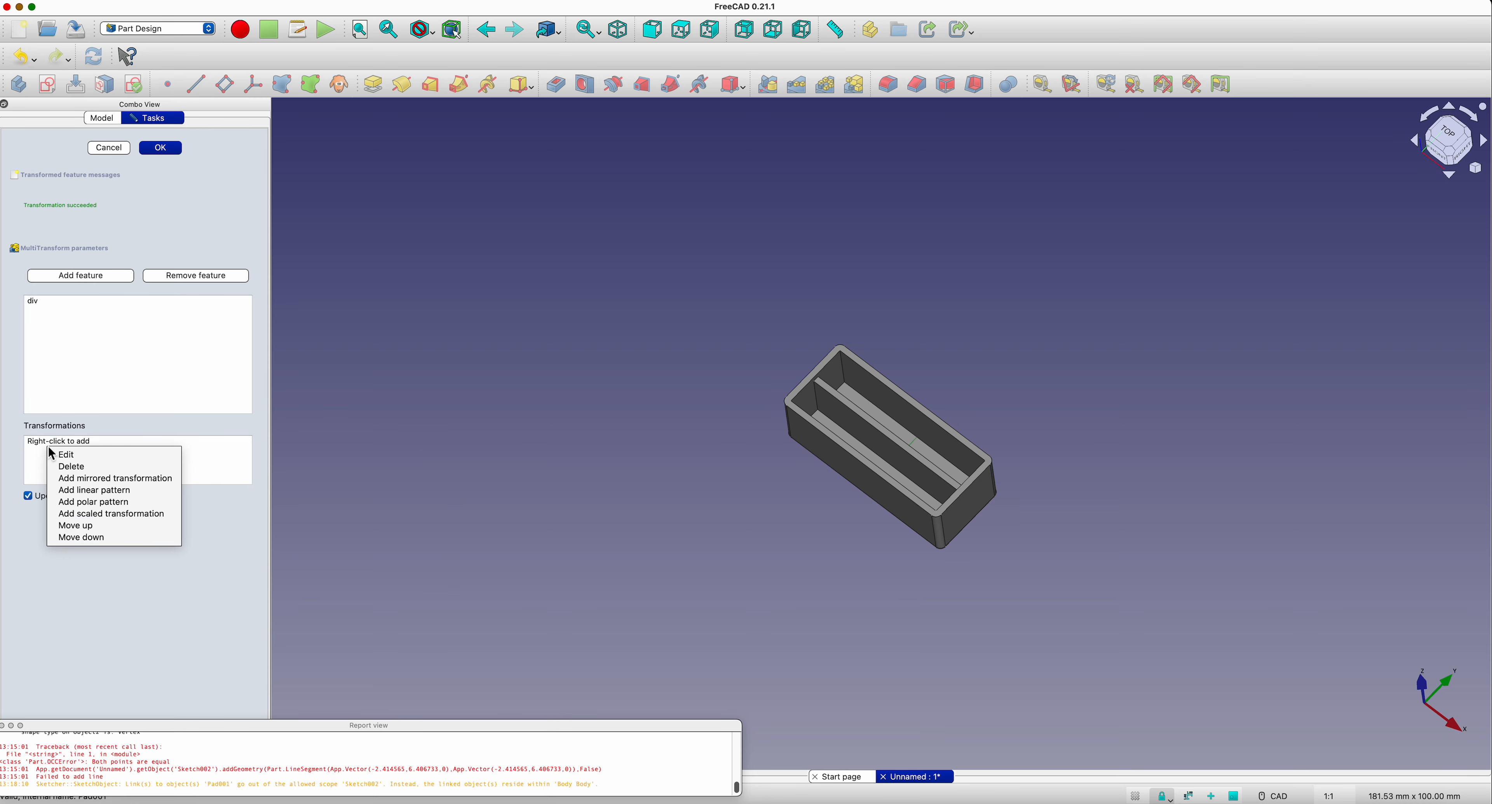
click(78, 491)
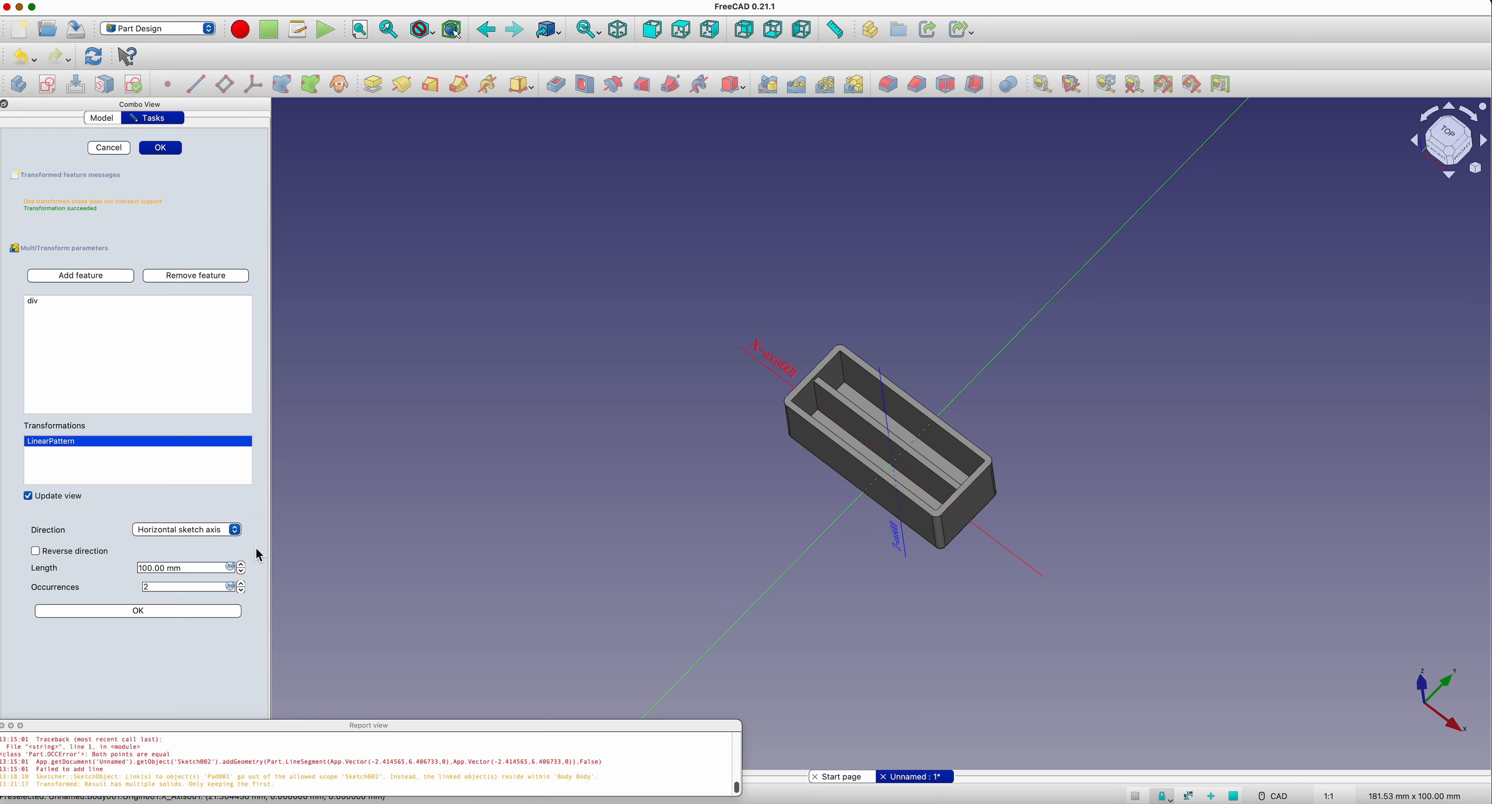
Step: Set the linear pattern's direction to the Base X axis and its length to 30 mm, and finish the MultiTransform
click(234, 528)
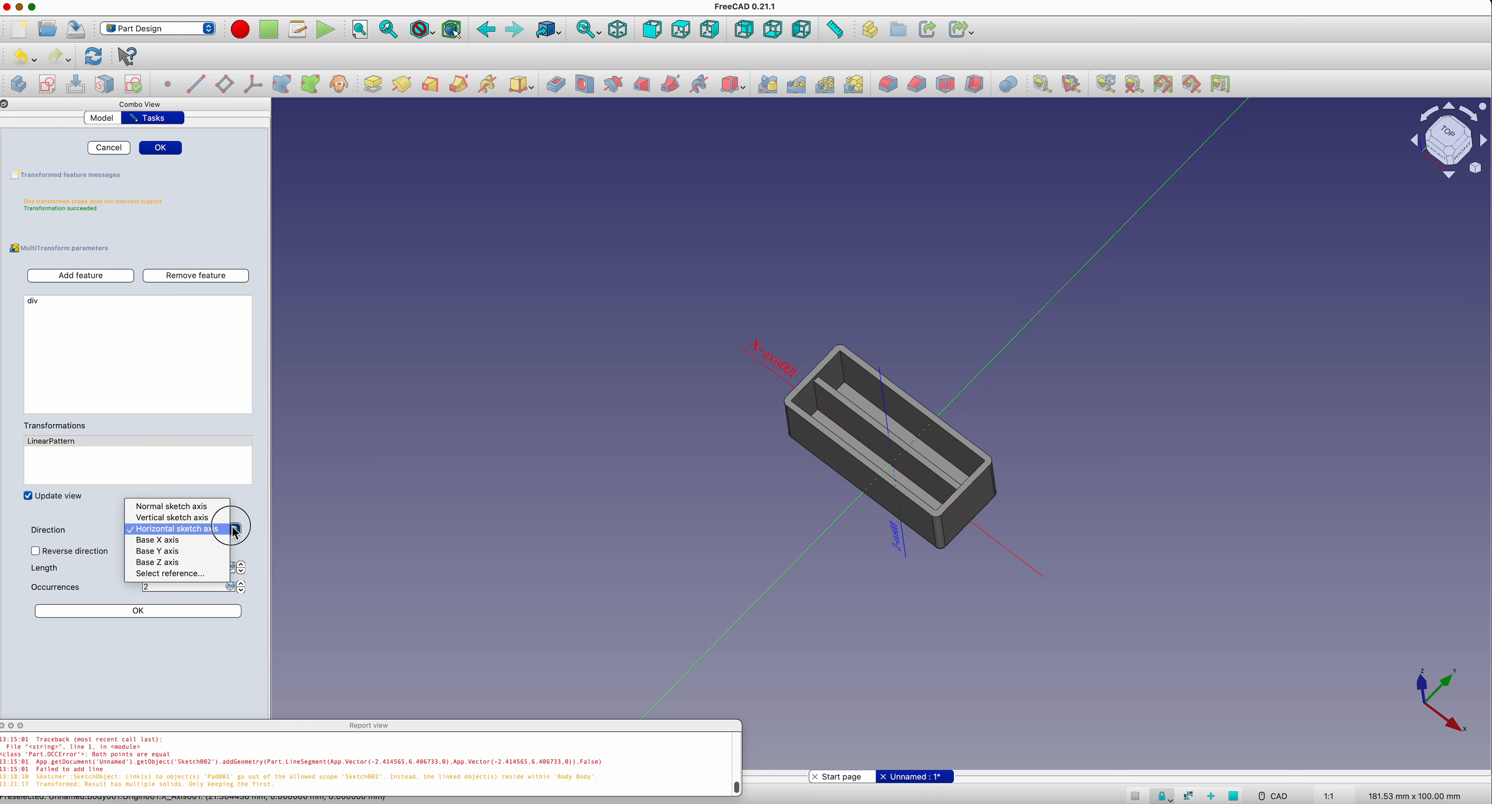
click(196, 544)
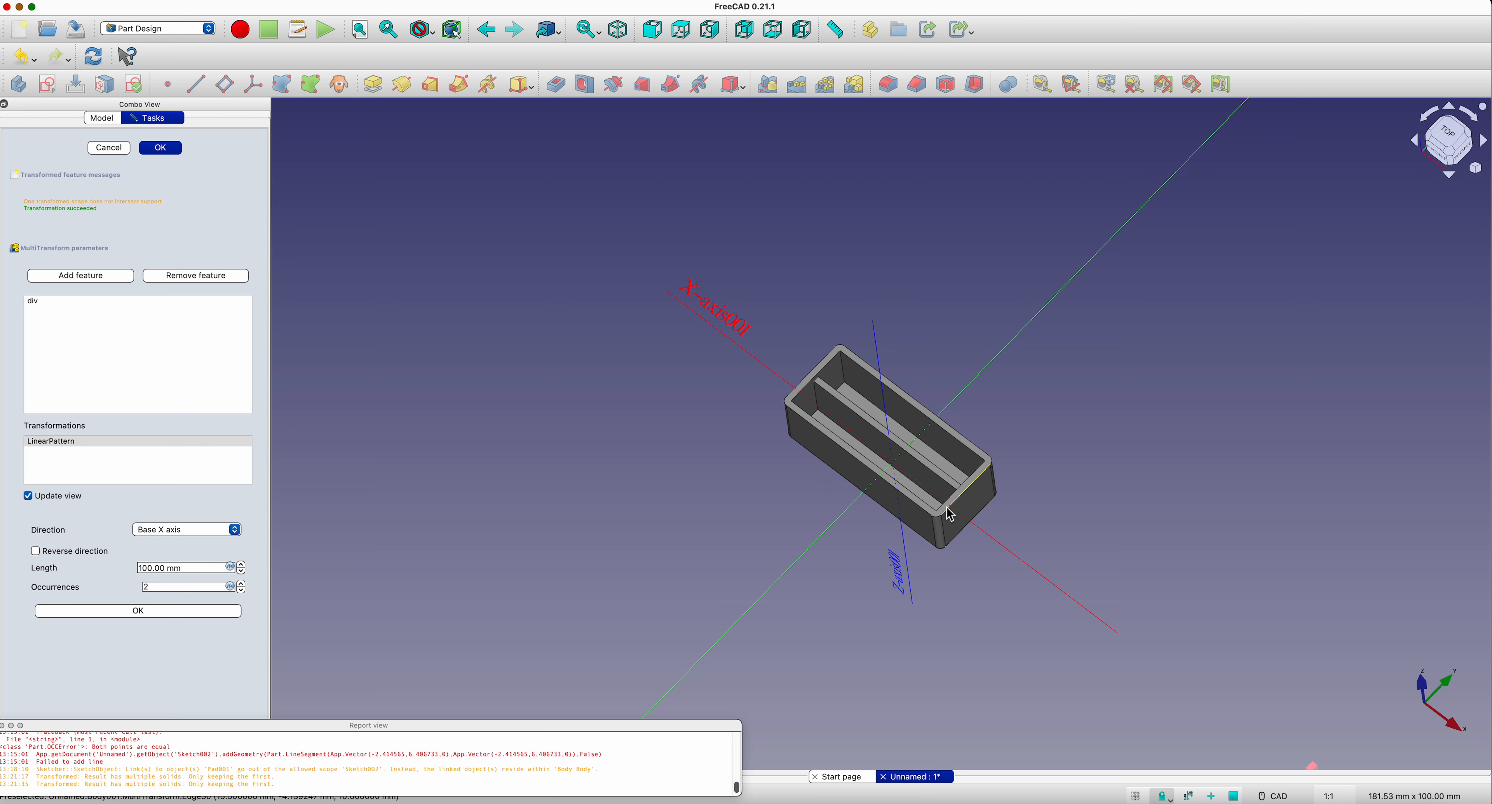
triple_click(195, 564)
text(30)
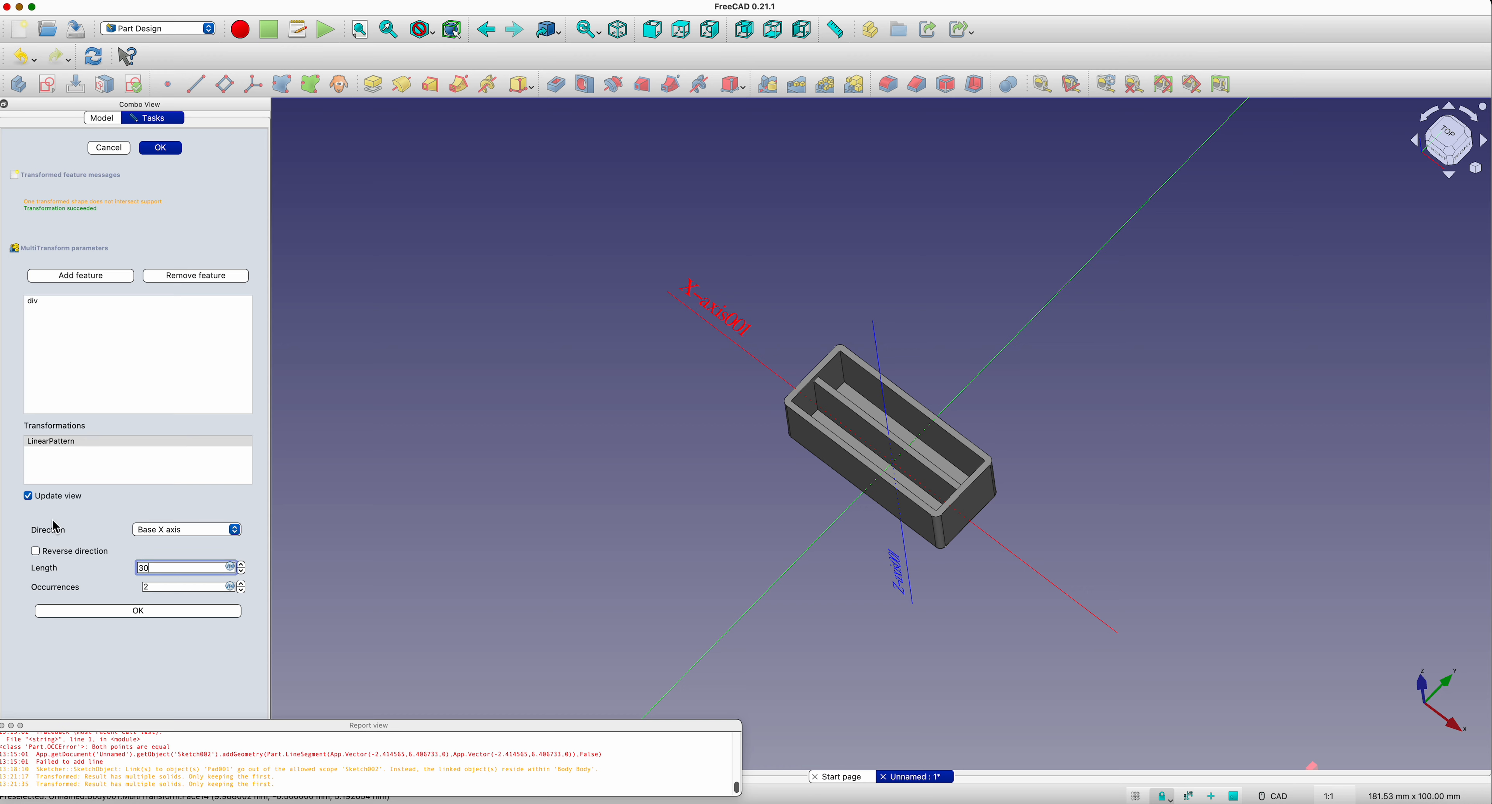
text(mm)
key(Return)
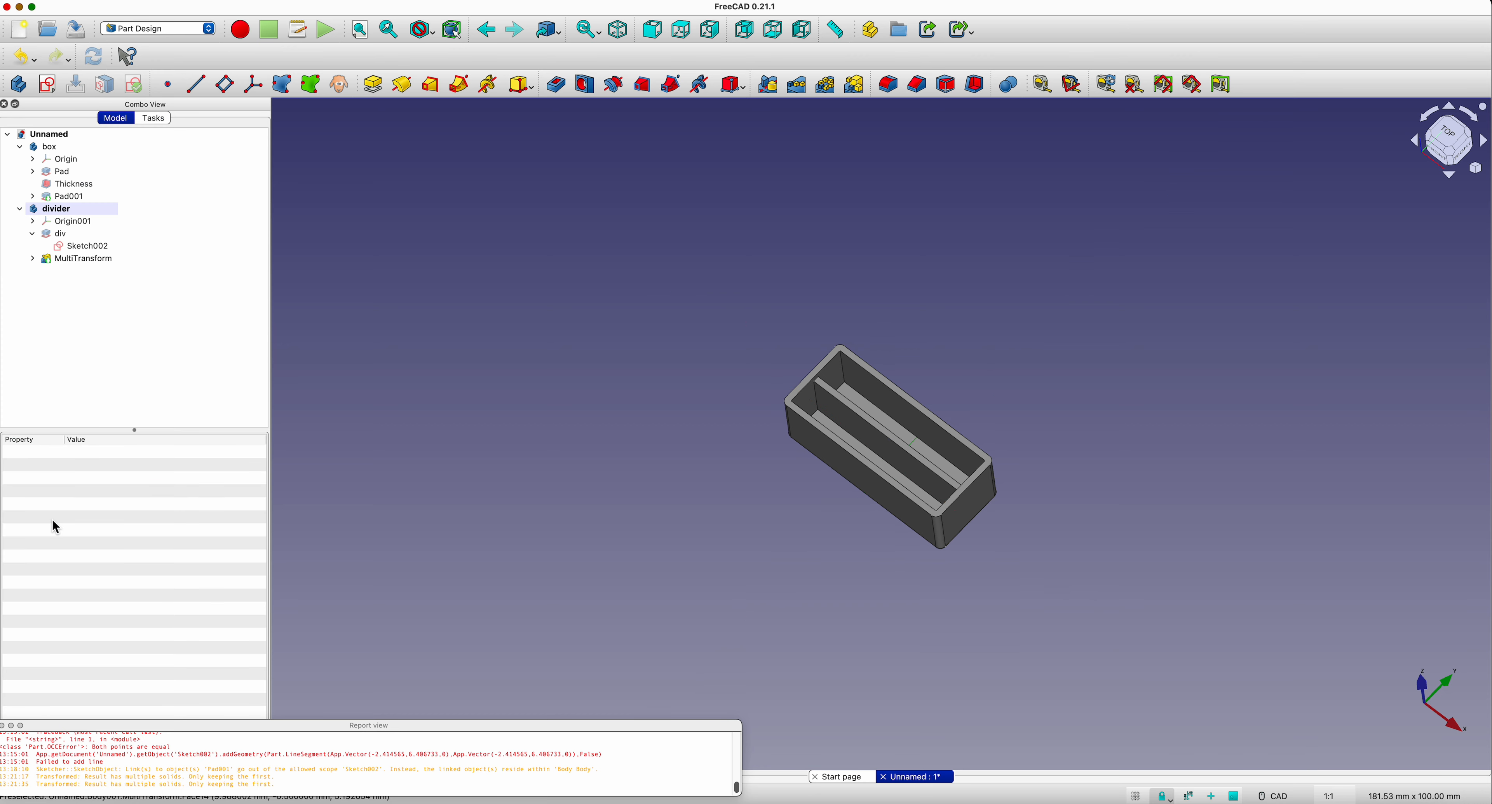
Step: Set the linear pattern of the divider MultiTransform to 6 occurrences and finish editing it
double_click(79, 259)
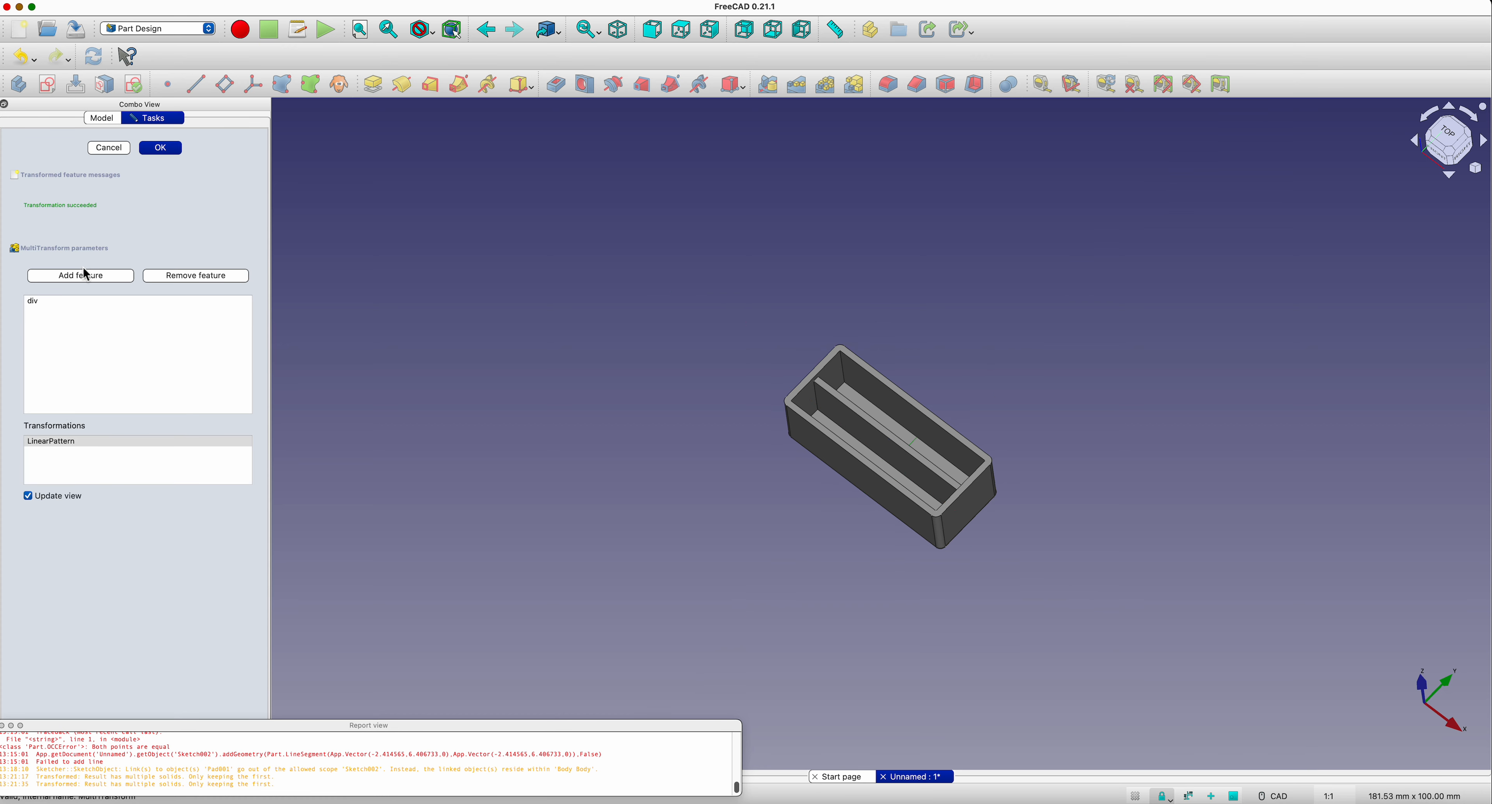
double_click(53, 442)
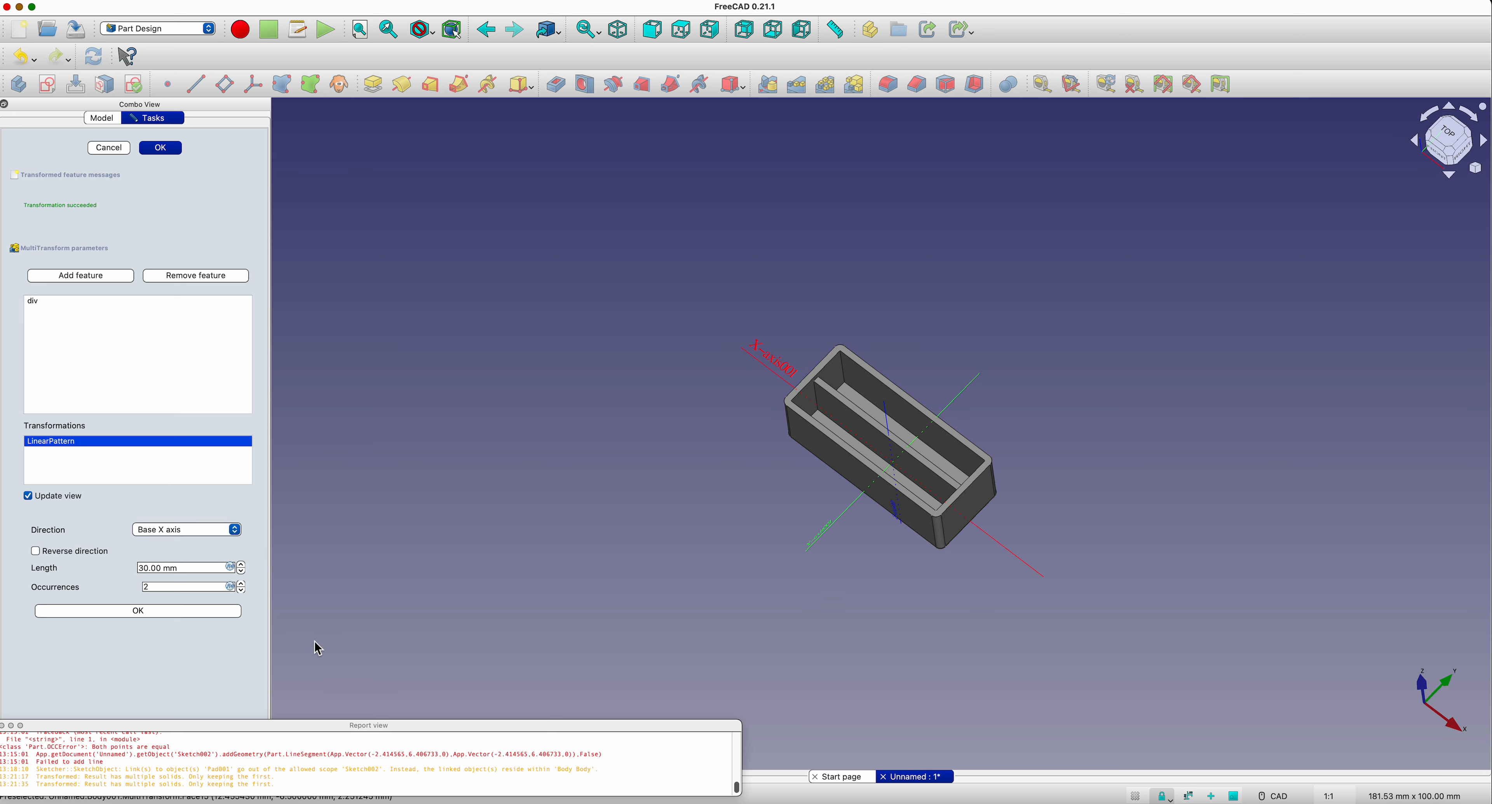
click(243, 583)
click(242, 583)
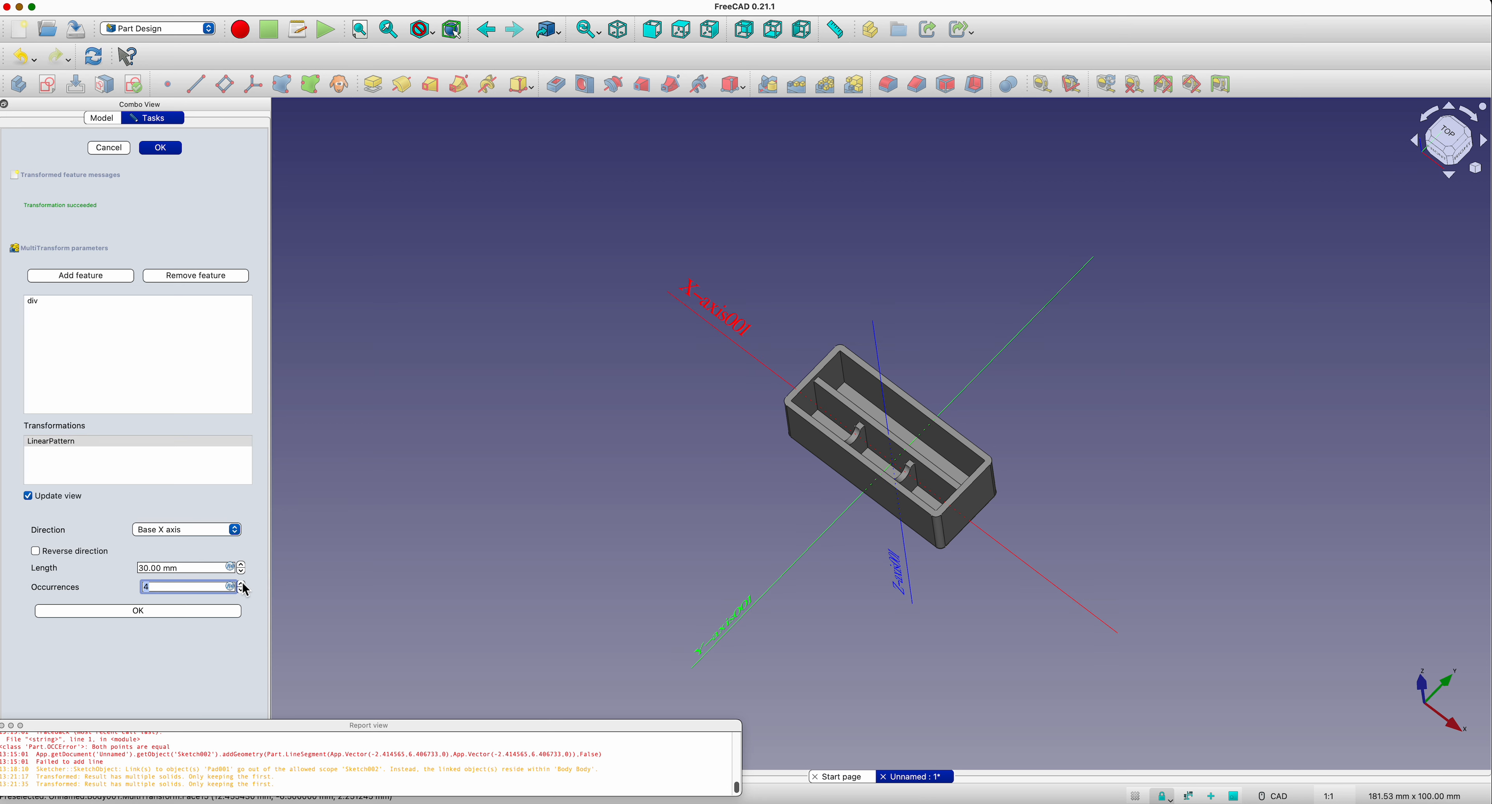
click(243, 583)
click(243, 582)
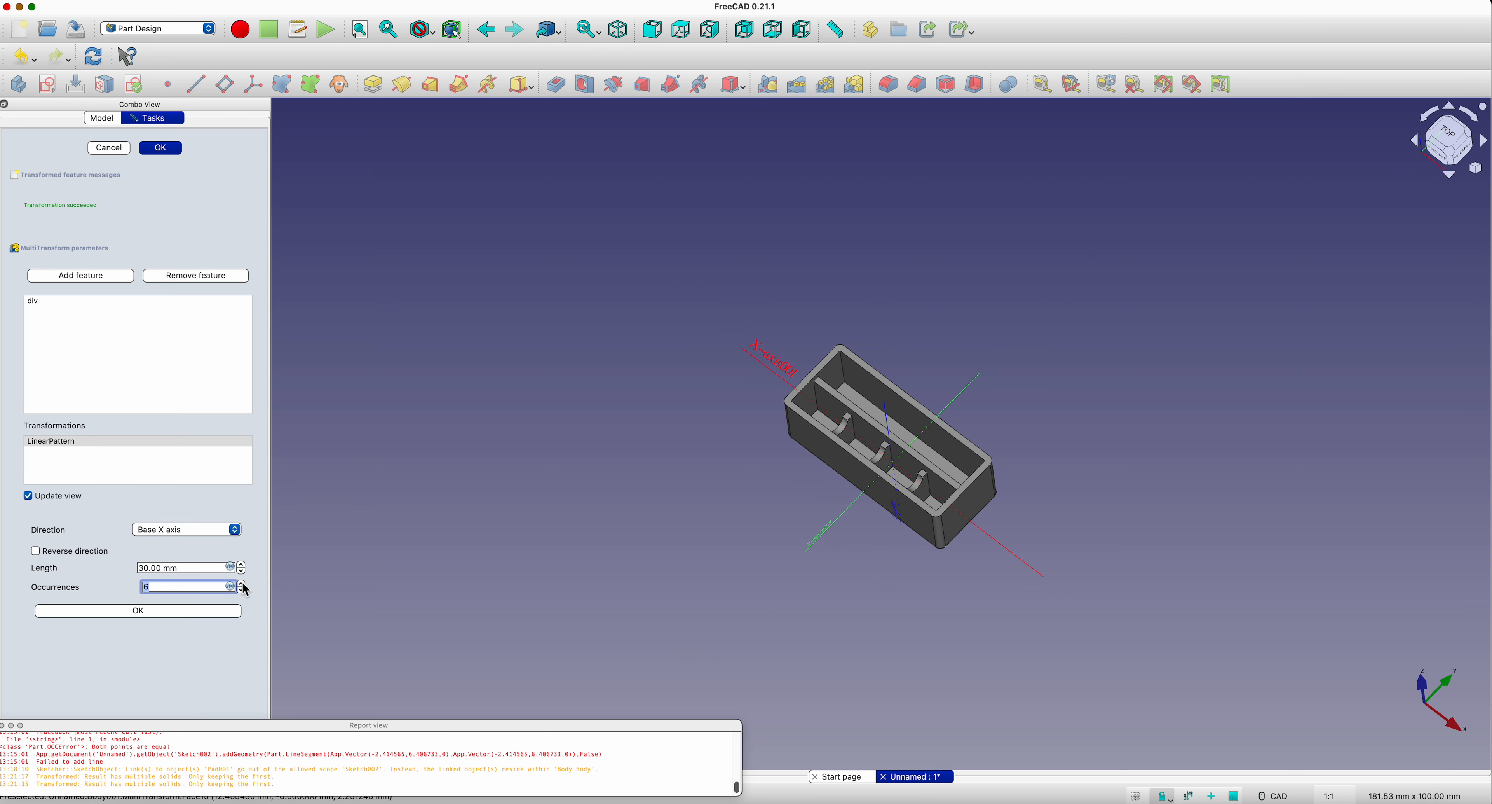
click(243, 584)
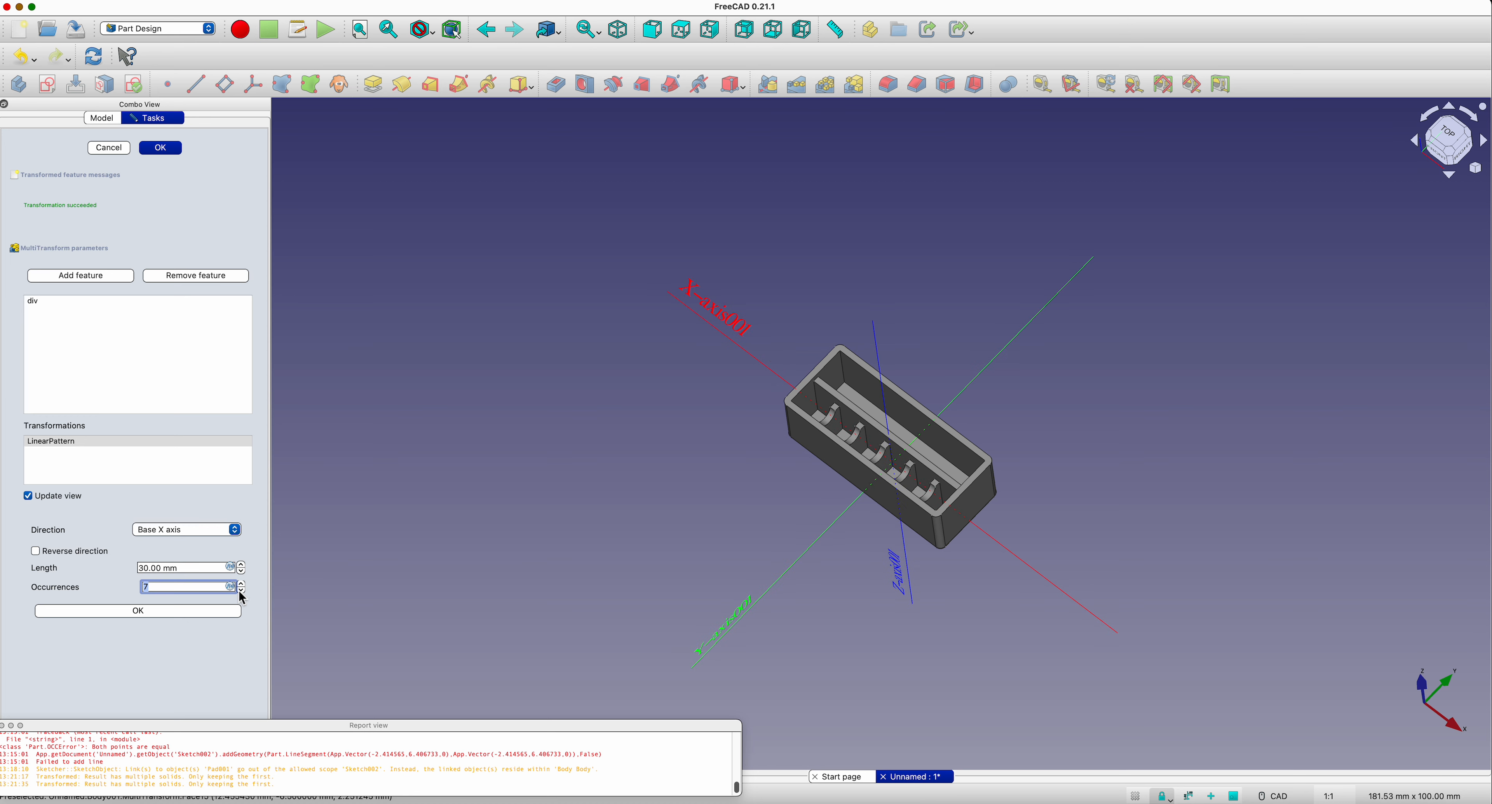
click(243, 590)
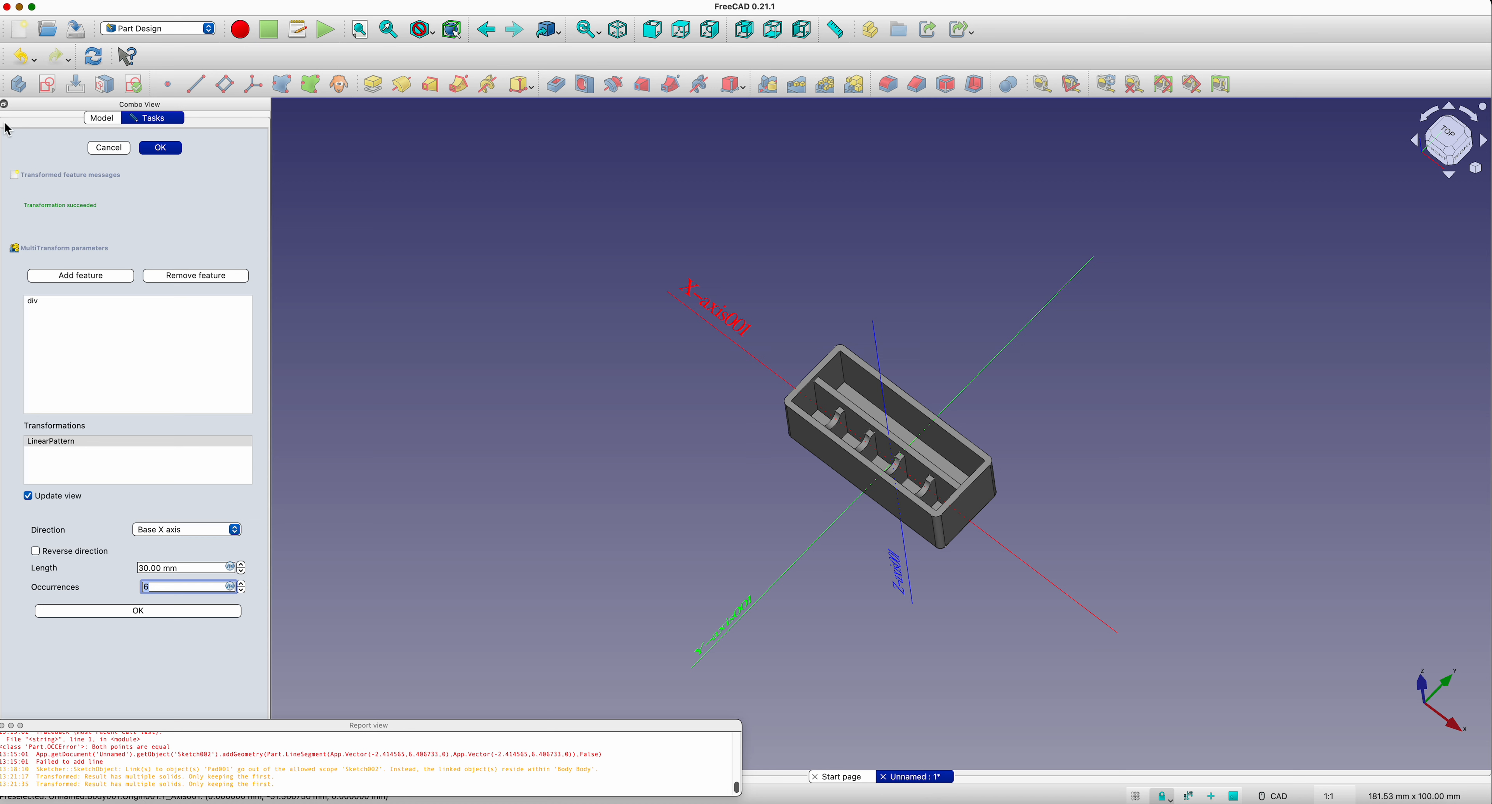
click(161, 148)
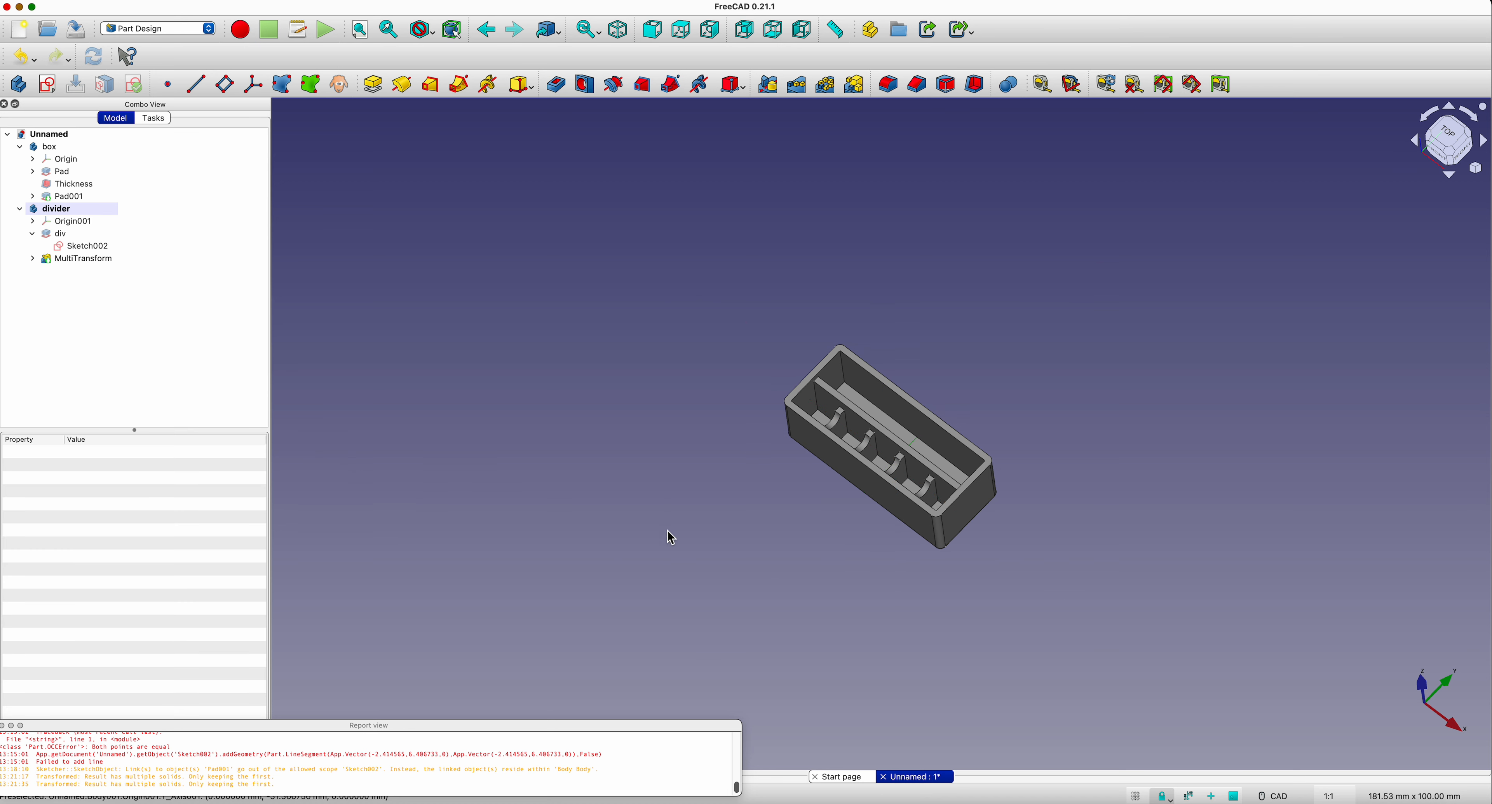
Step: Measure the clear gaps between the first and second and between the third and fourth visible dividers from above
click(1453, 145)
scroll(919, 517, up, 5)
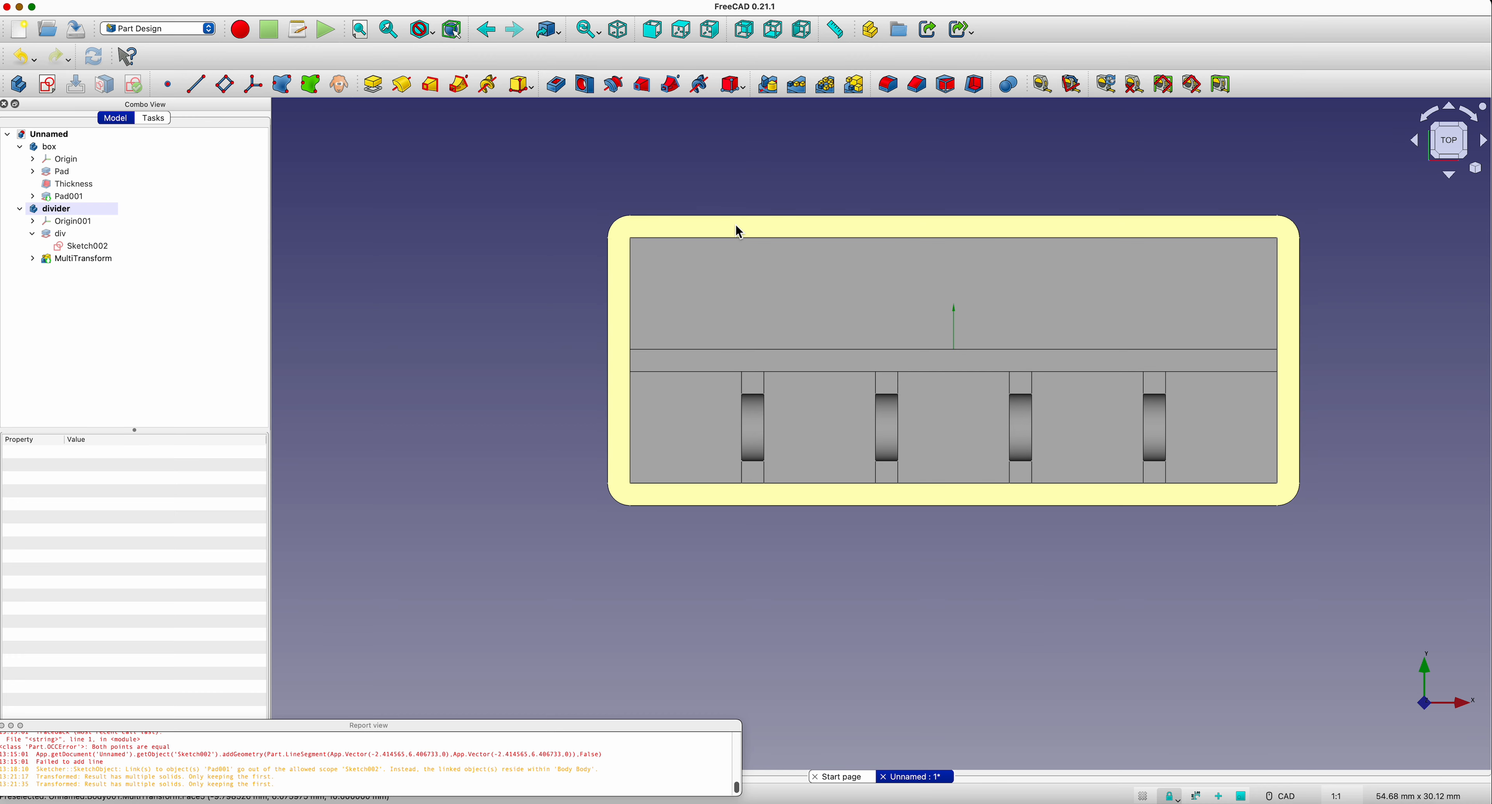
click(765, 384)
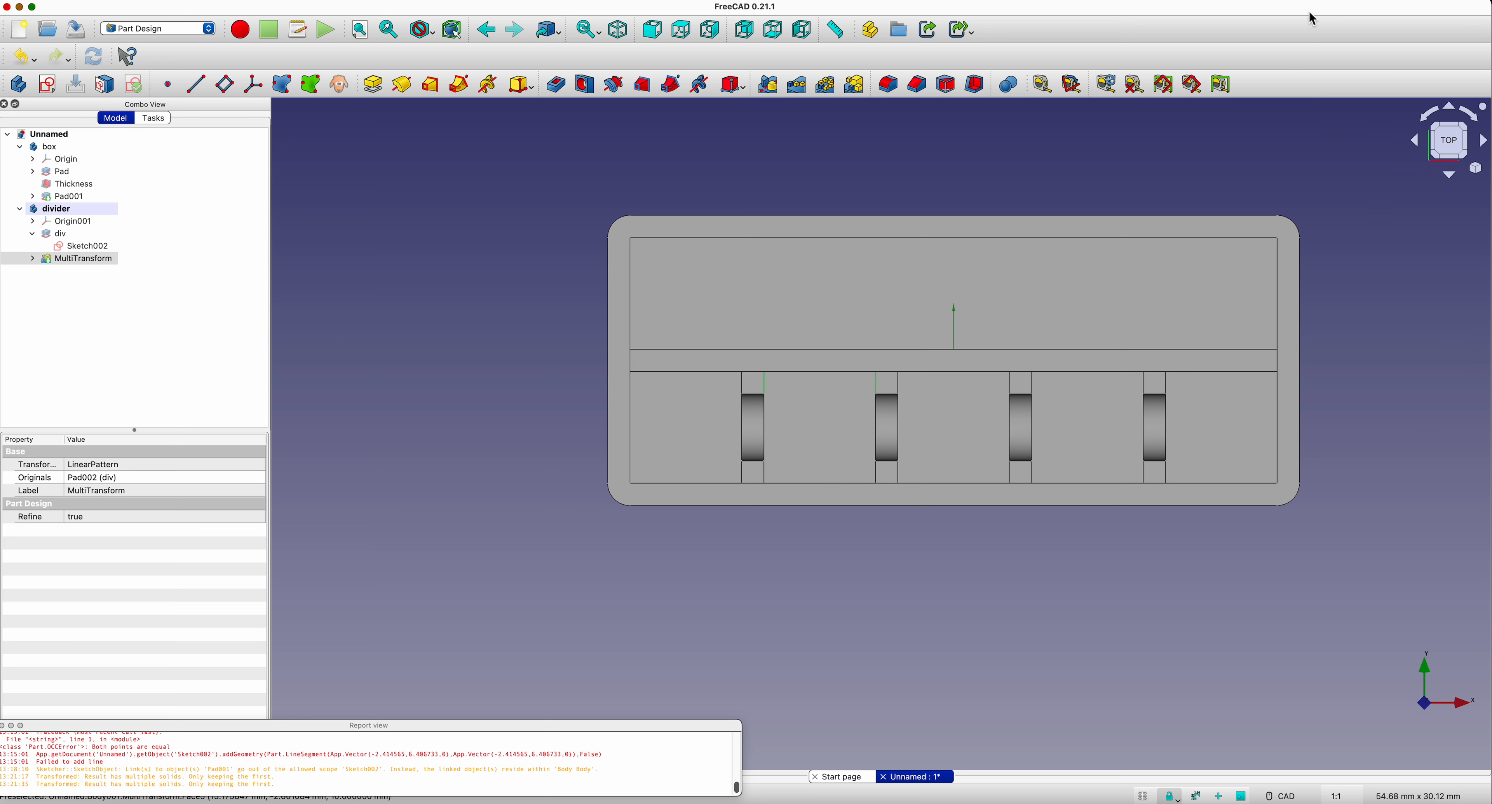
click(1042, 87)
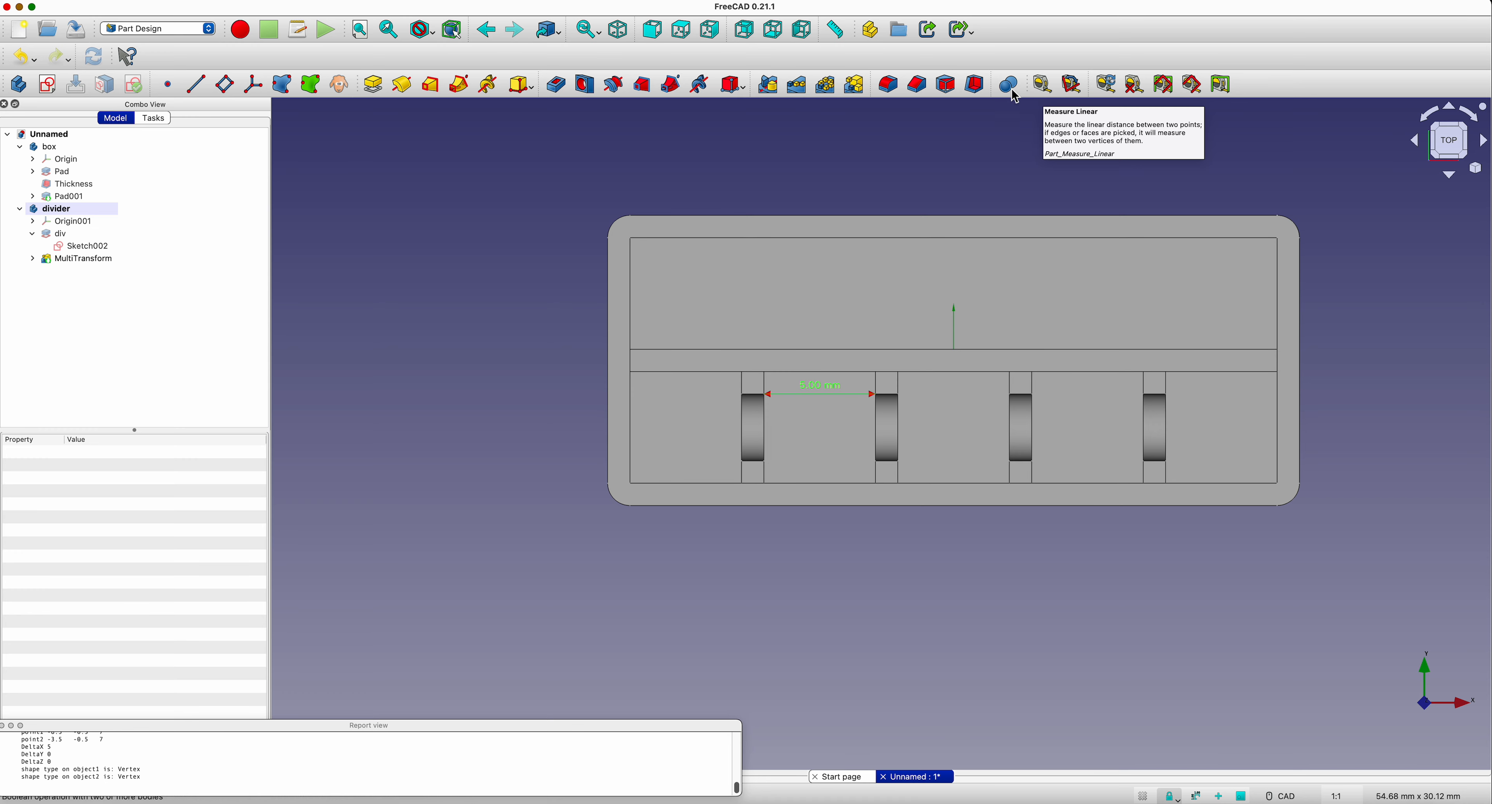
click(1034, 382)
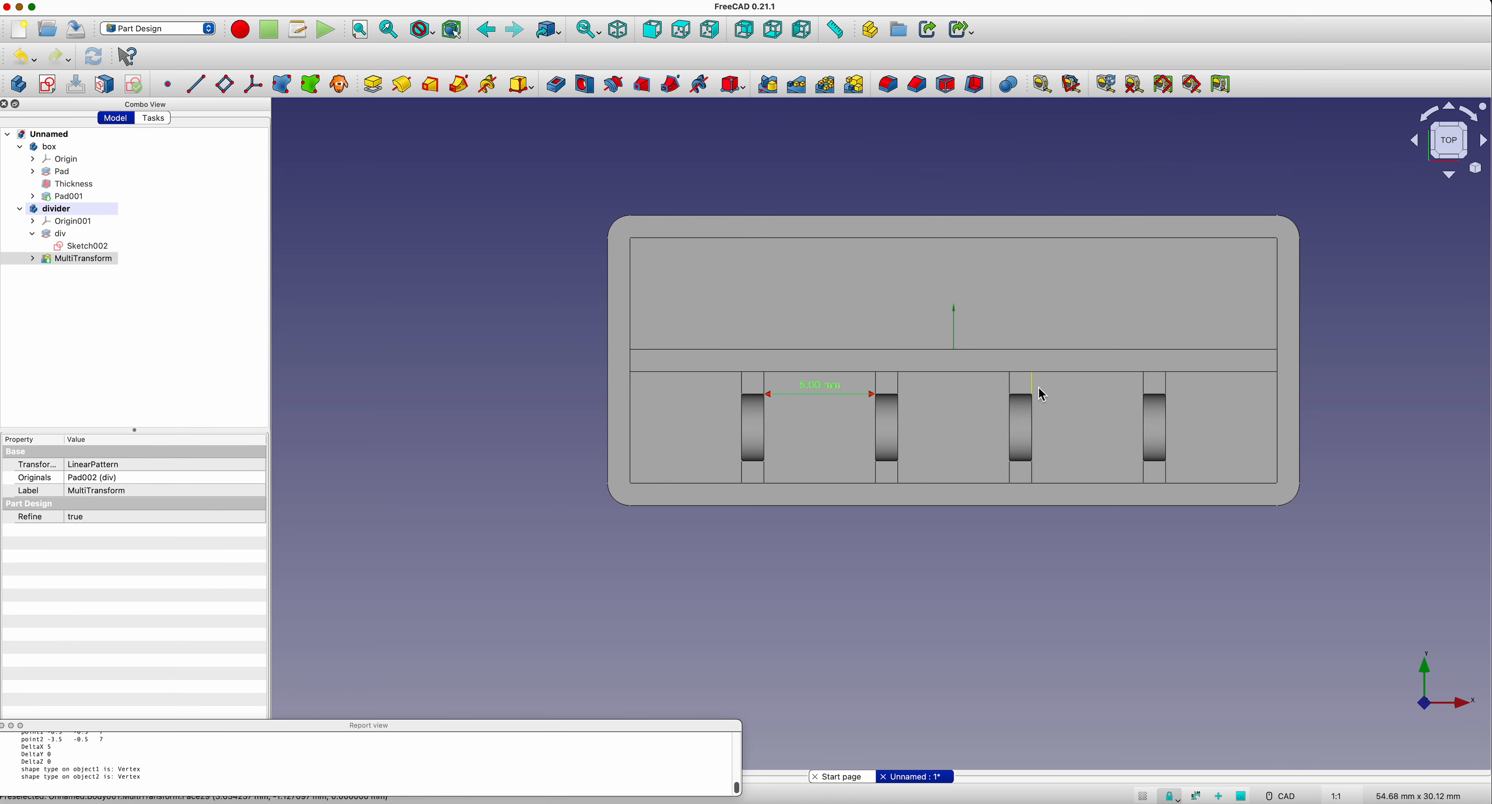
click(1144, 386)
click(1044, 86)
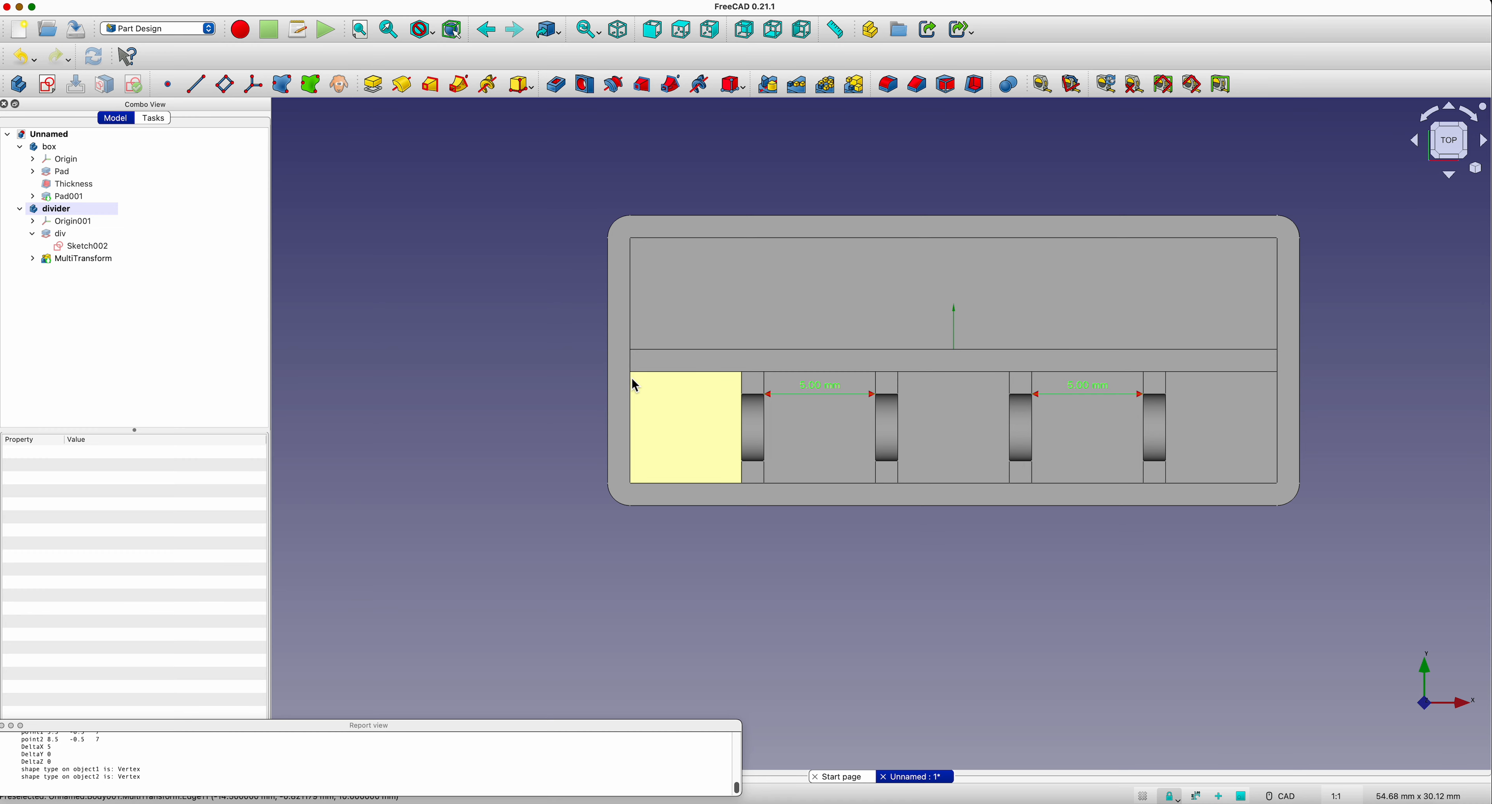
Step: Measure the distance from the box's inner end wall to the nearest divider, and clear all measurements
click(631, 389)
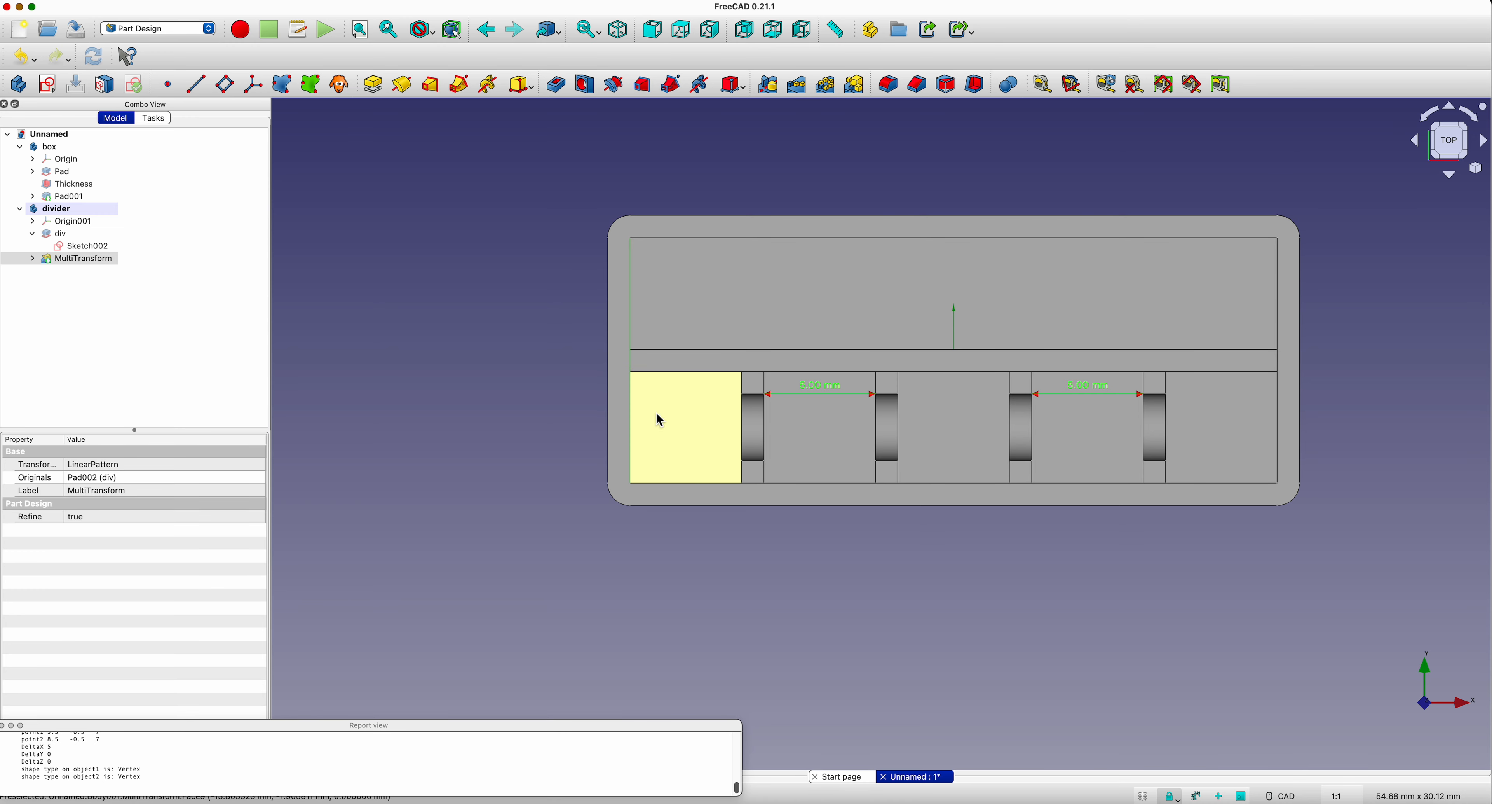
click(741, 391)
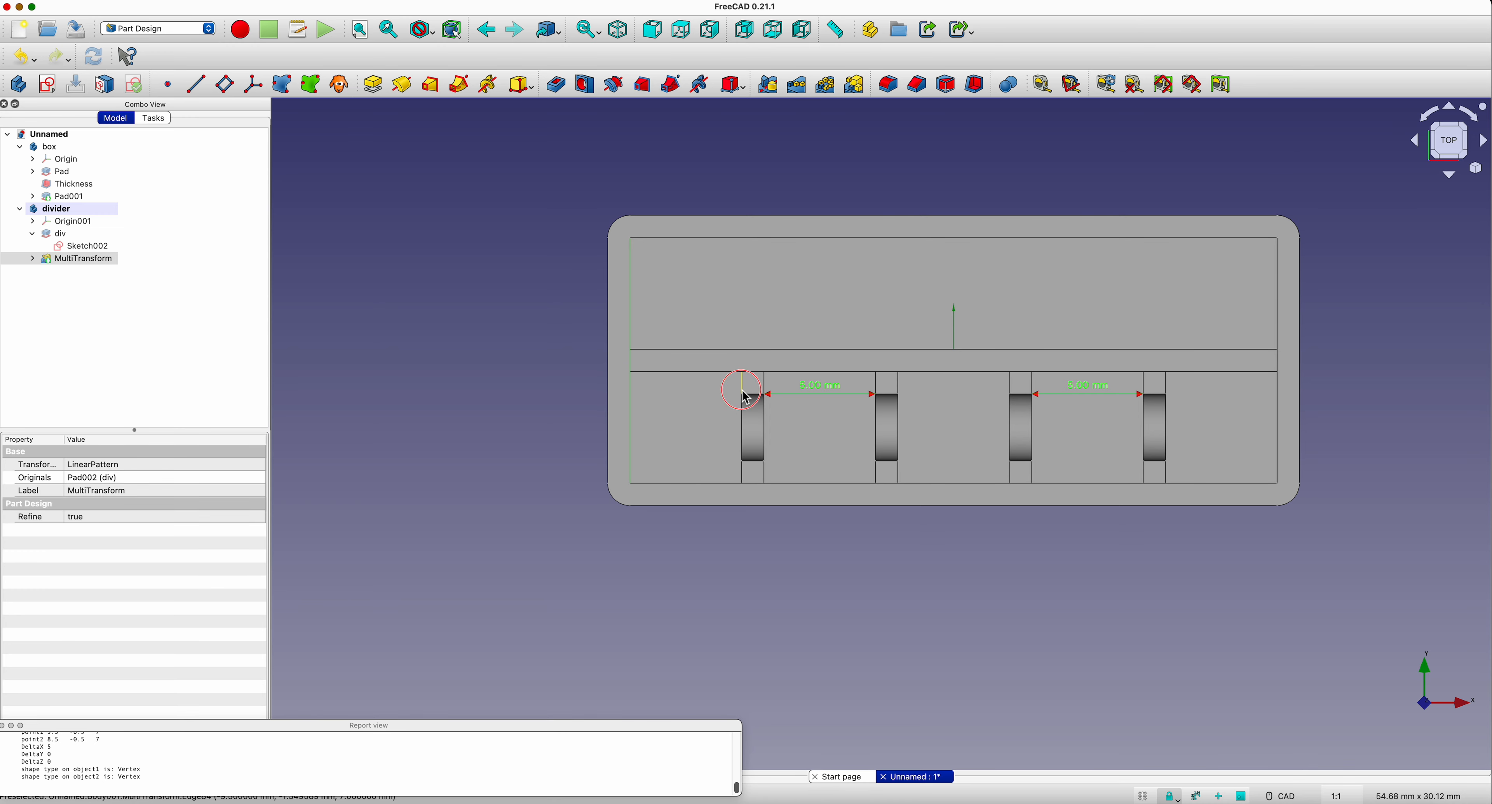
click(1042, 85)
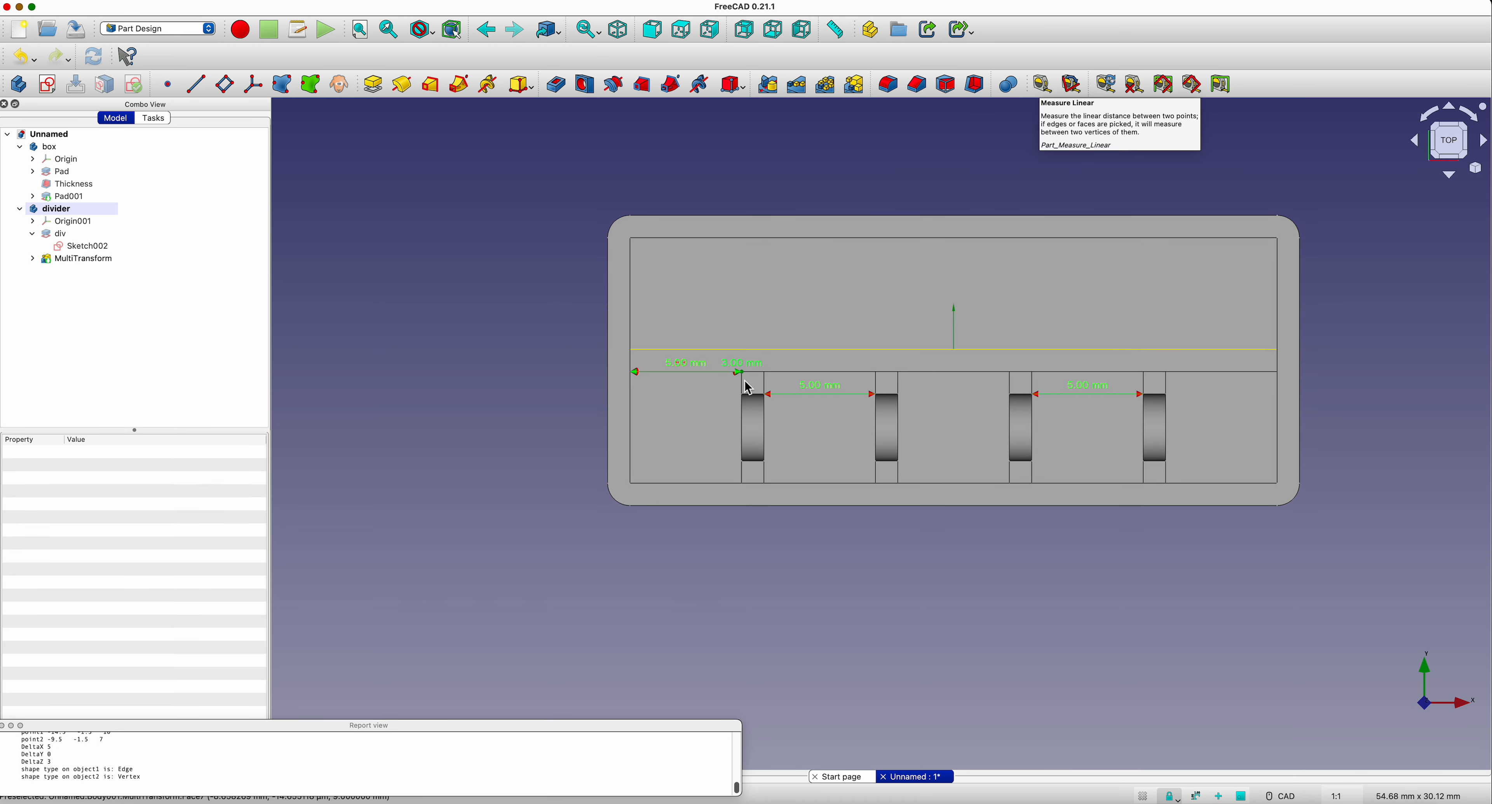
scroll(707, 392, up, 3)
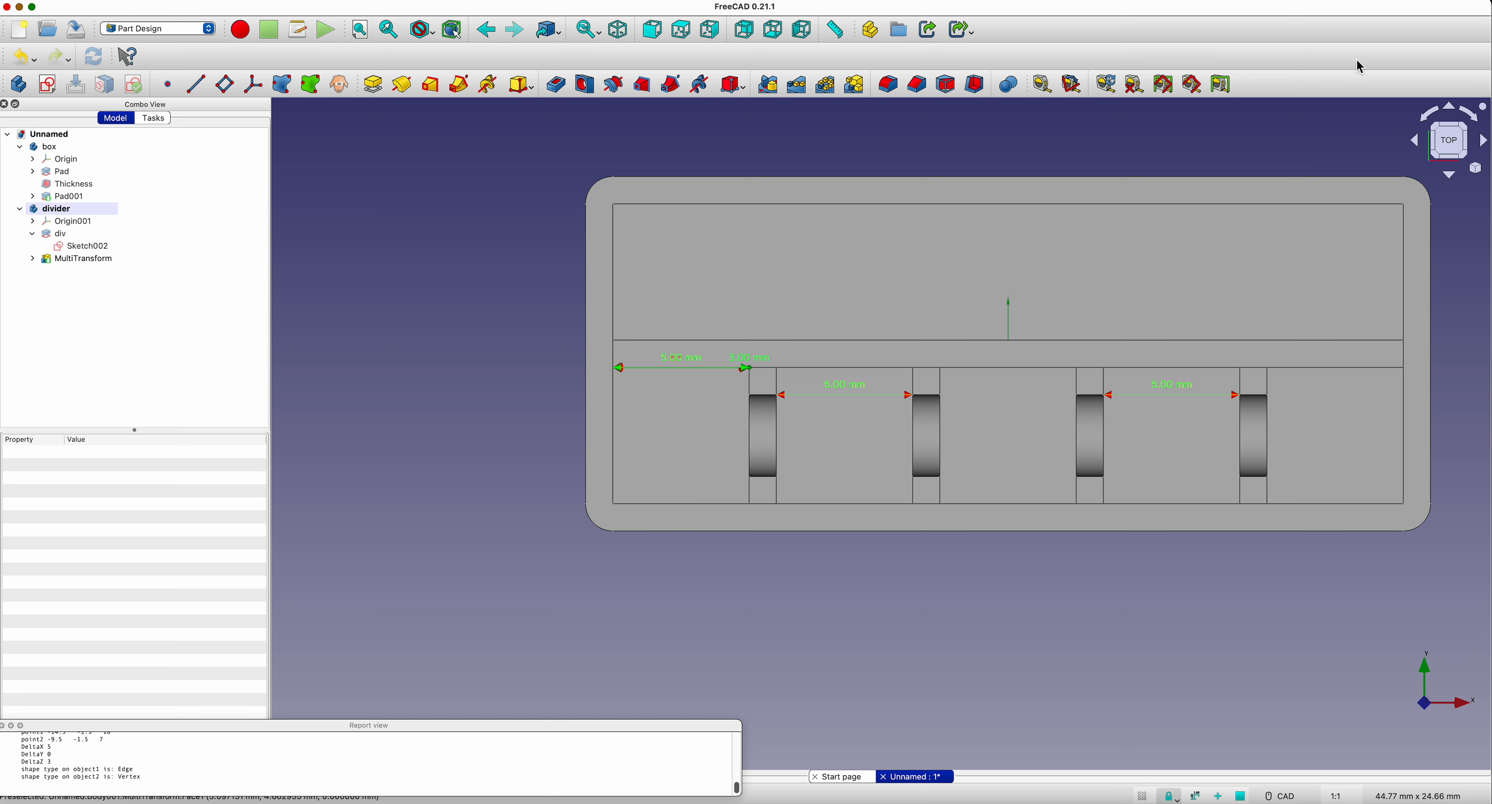
click(1135, 93)
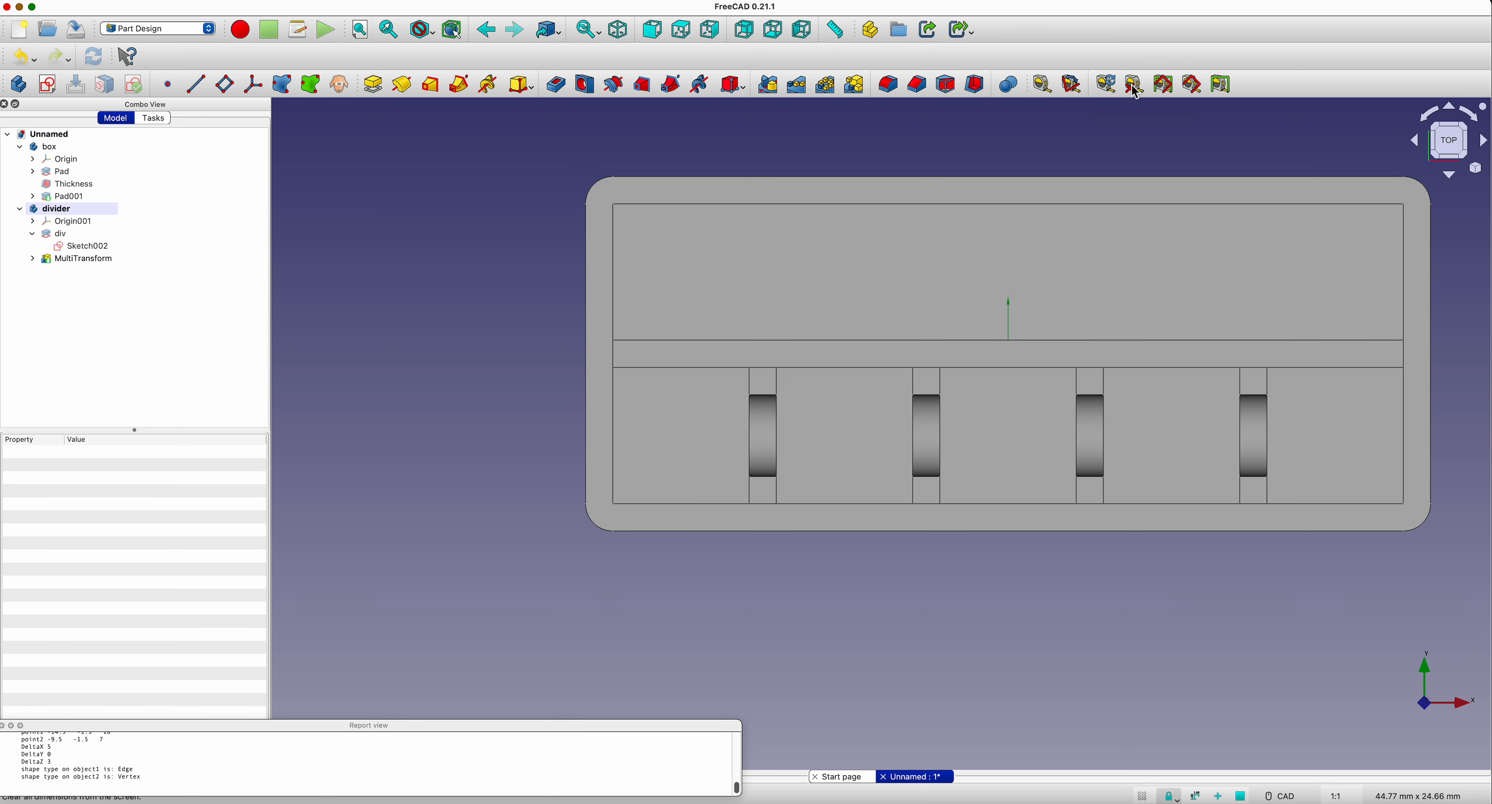
Step: Examine the dividers in the box from the front, isometric, top and tilted views
click(652, 29)
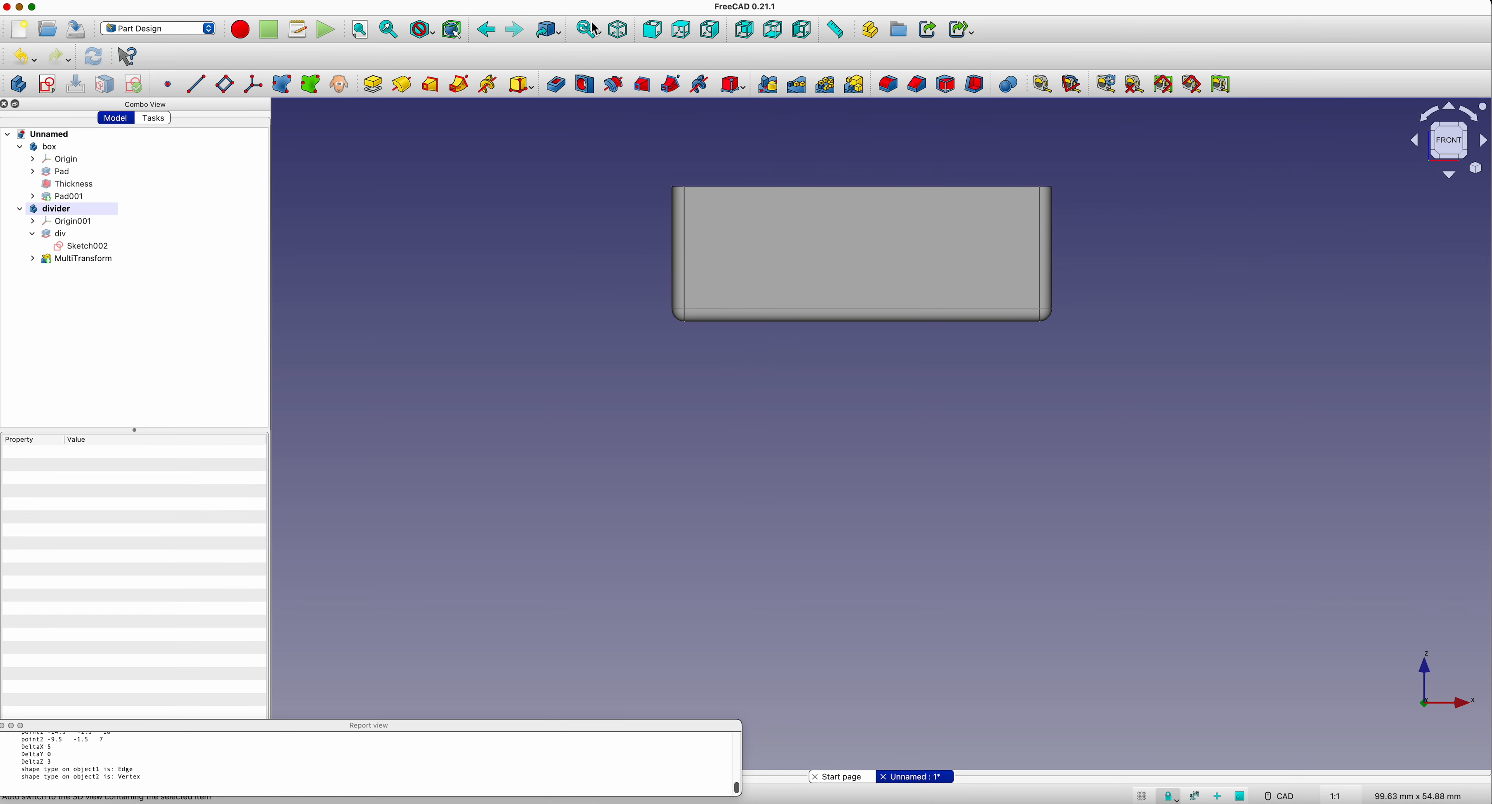
click(625, 35)
scroll(676, 355, down, 2)
scroll(676, 355, up, 2)
middle_drag(695, 334, 435, 486)
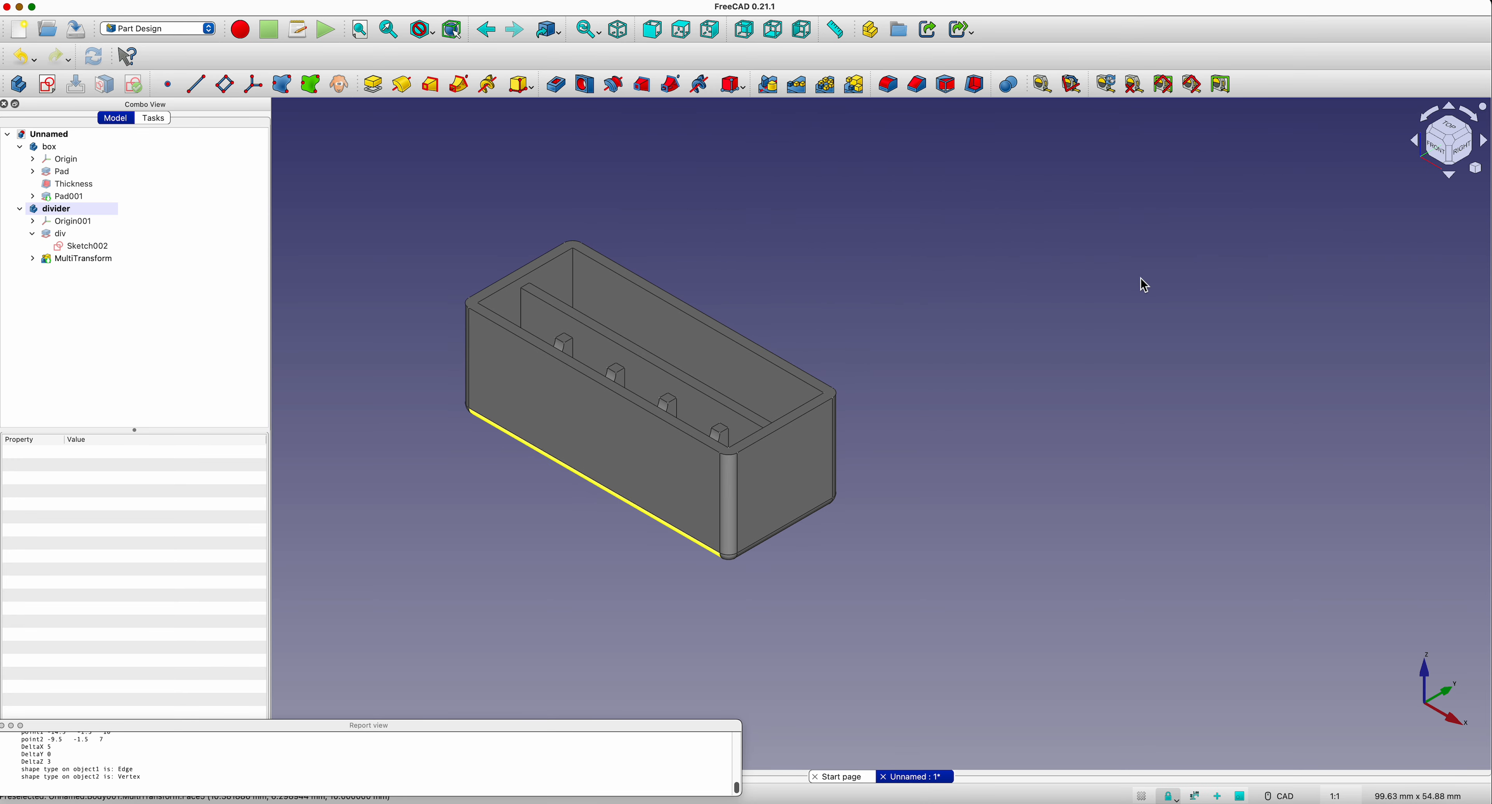
click(1460, 141)
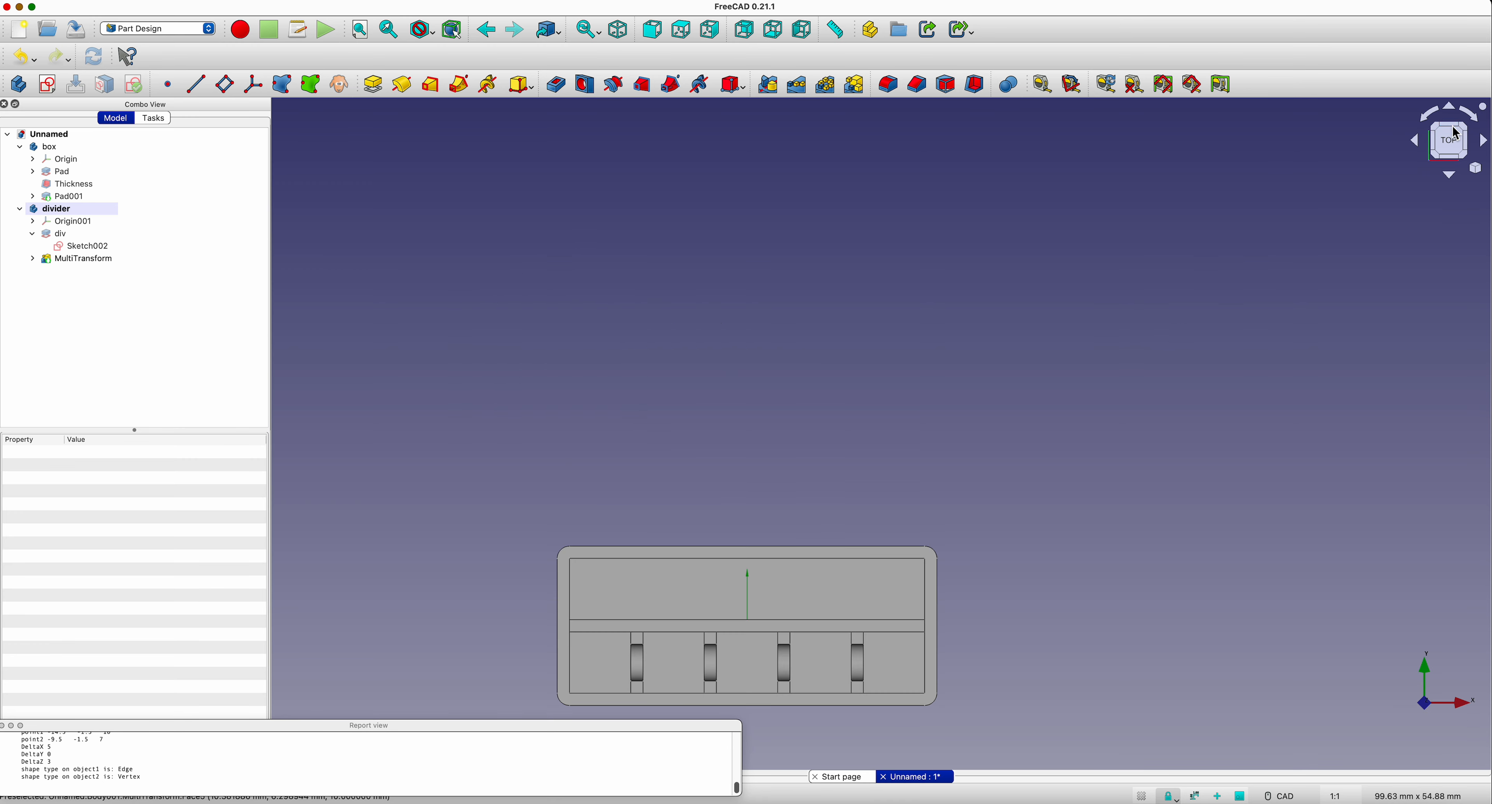
scroll(1127, 514, down, 3)
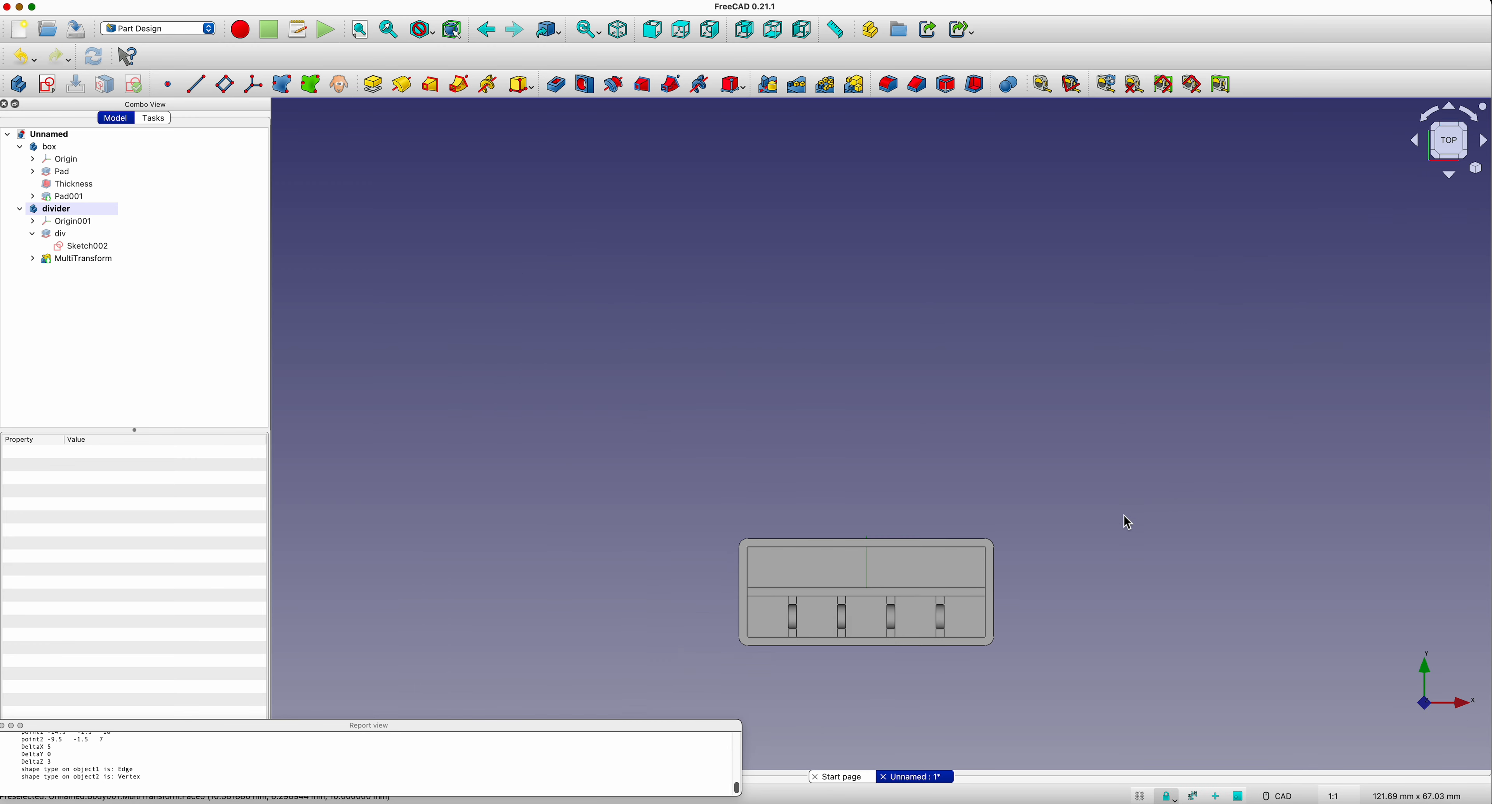
scroll(833, 412, up, 1)
middle_drag(832, 412, 704, 269)
scroll(708, 276, up, 1)
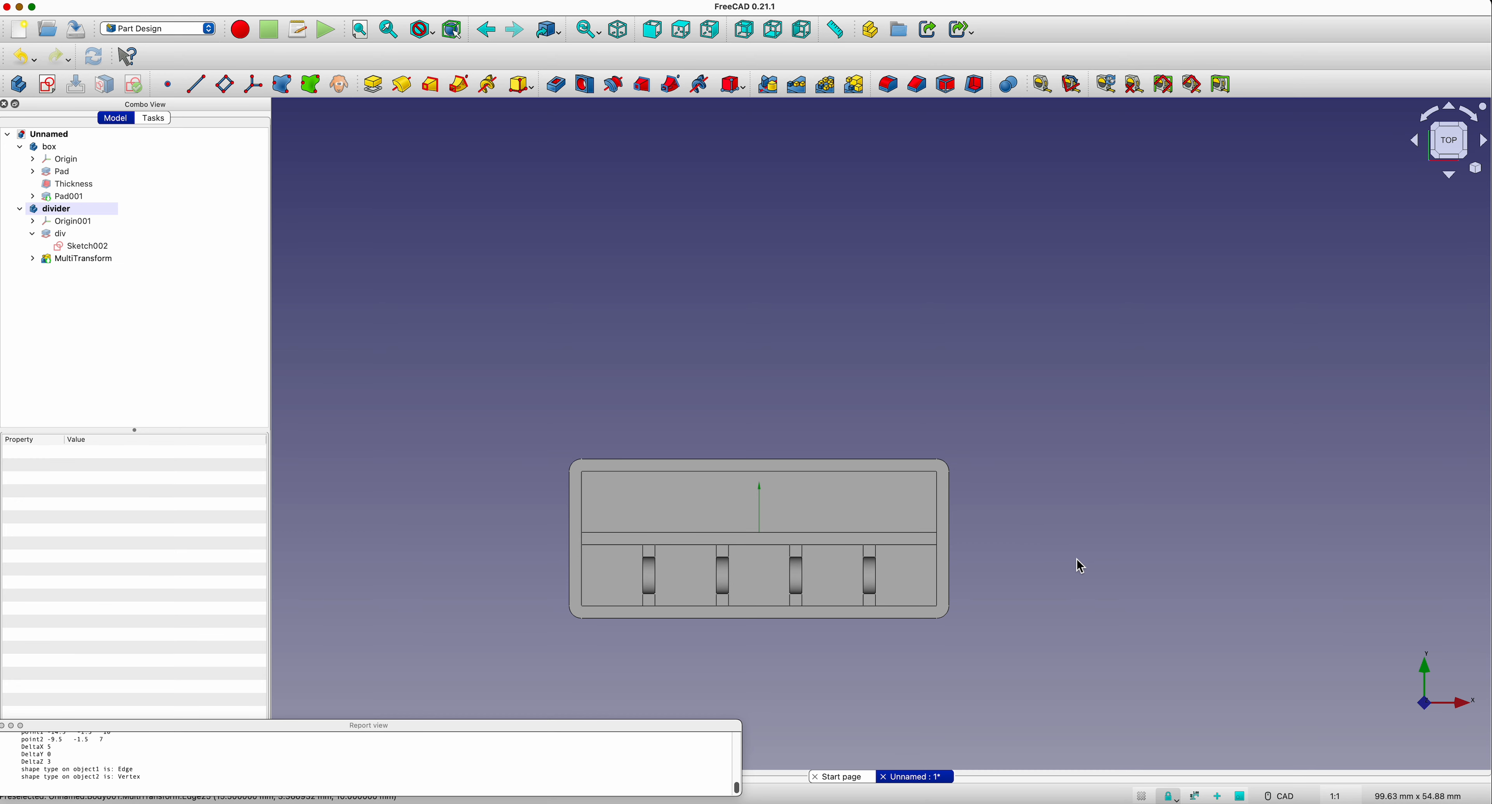
click(1455, 108)
middle_drag(1129, 426, 1089, 490)
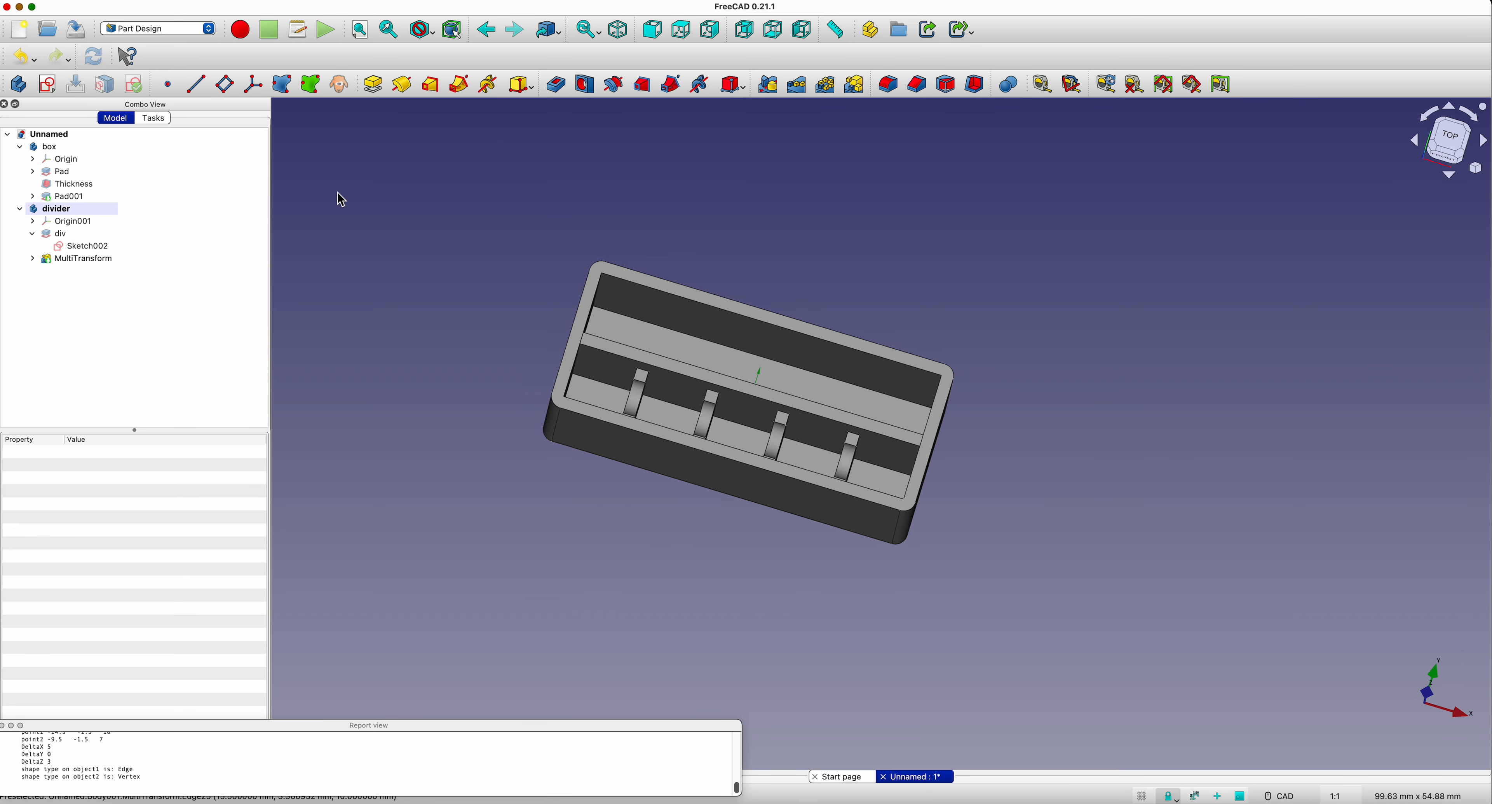
Step: Add a mirrored transformation about the Base XZ plane to the divider MultiTransform after the linear pattern, and finish it
click(74, 259)
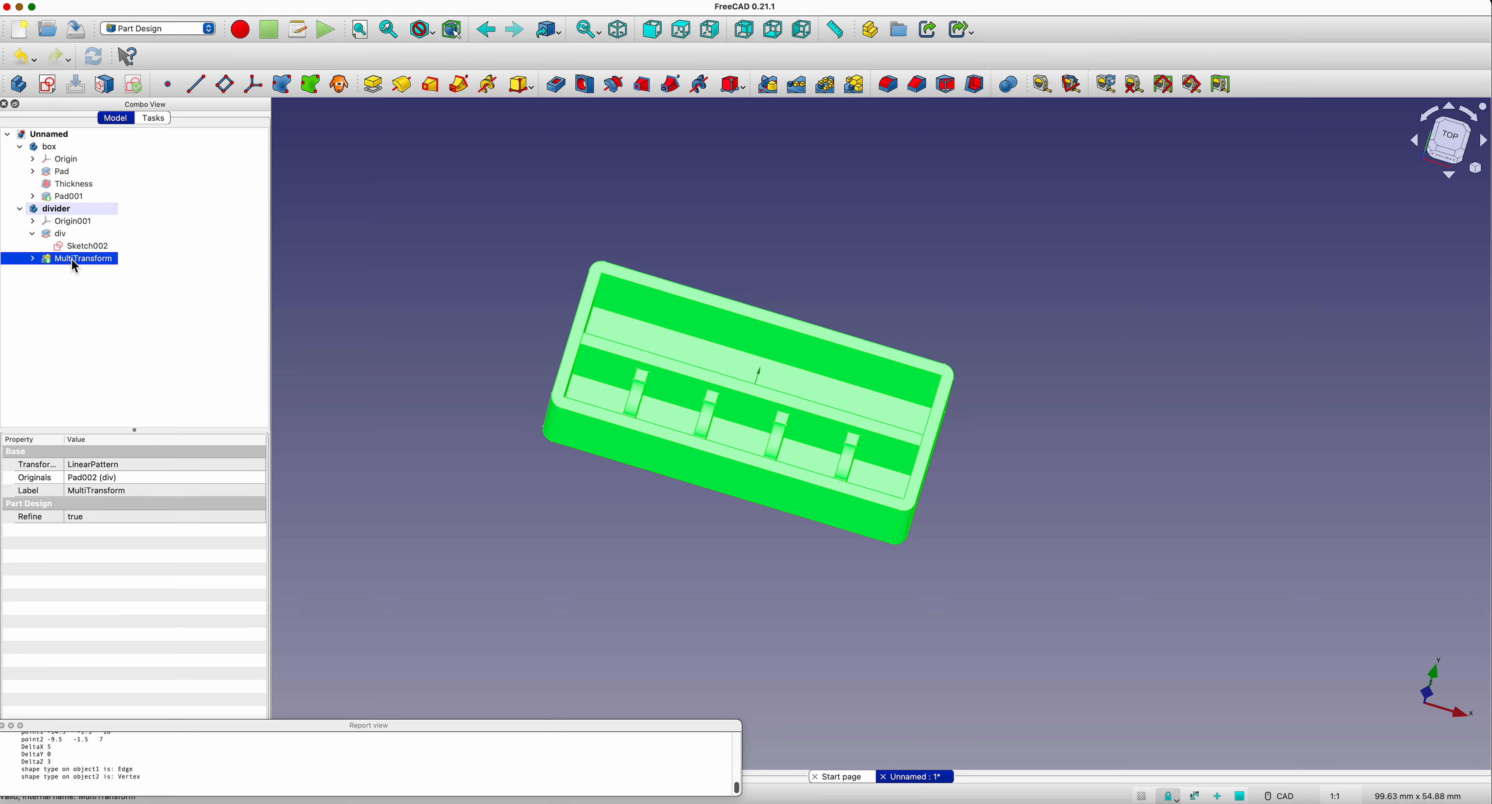
double_click(71, 259)
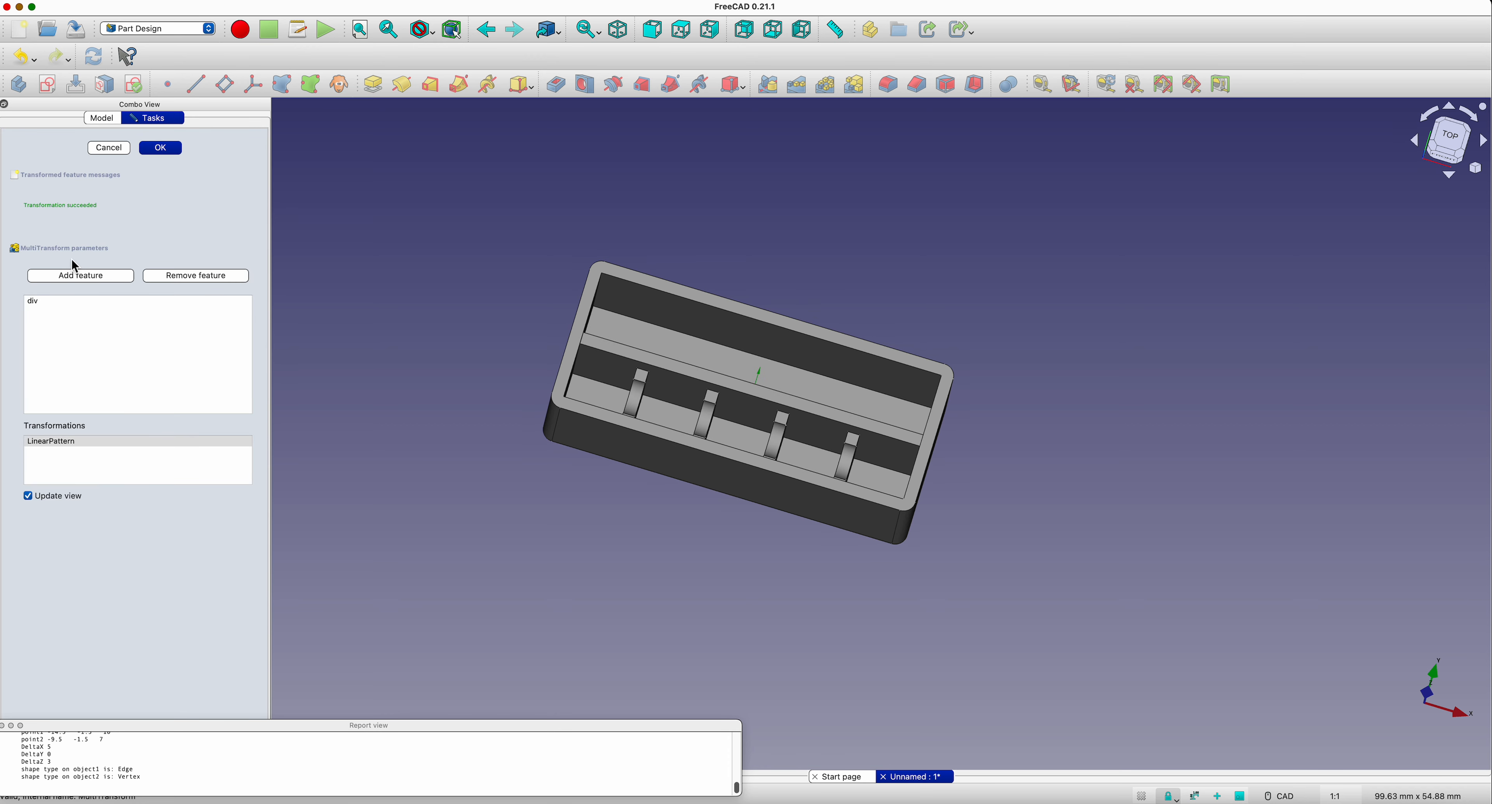
click(63, 466)
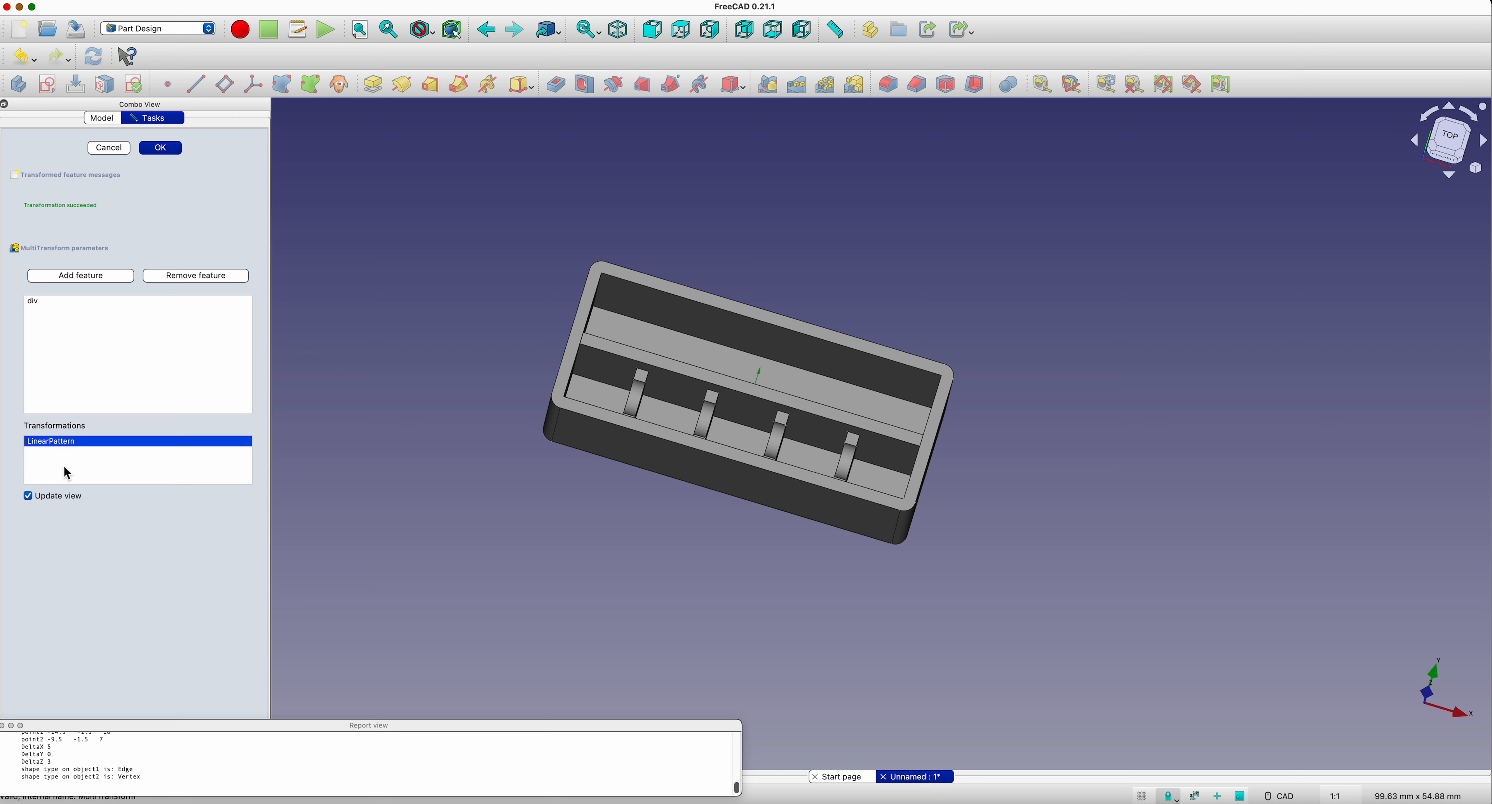
right_click(68, 471)
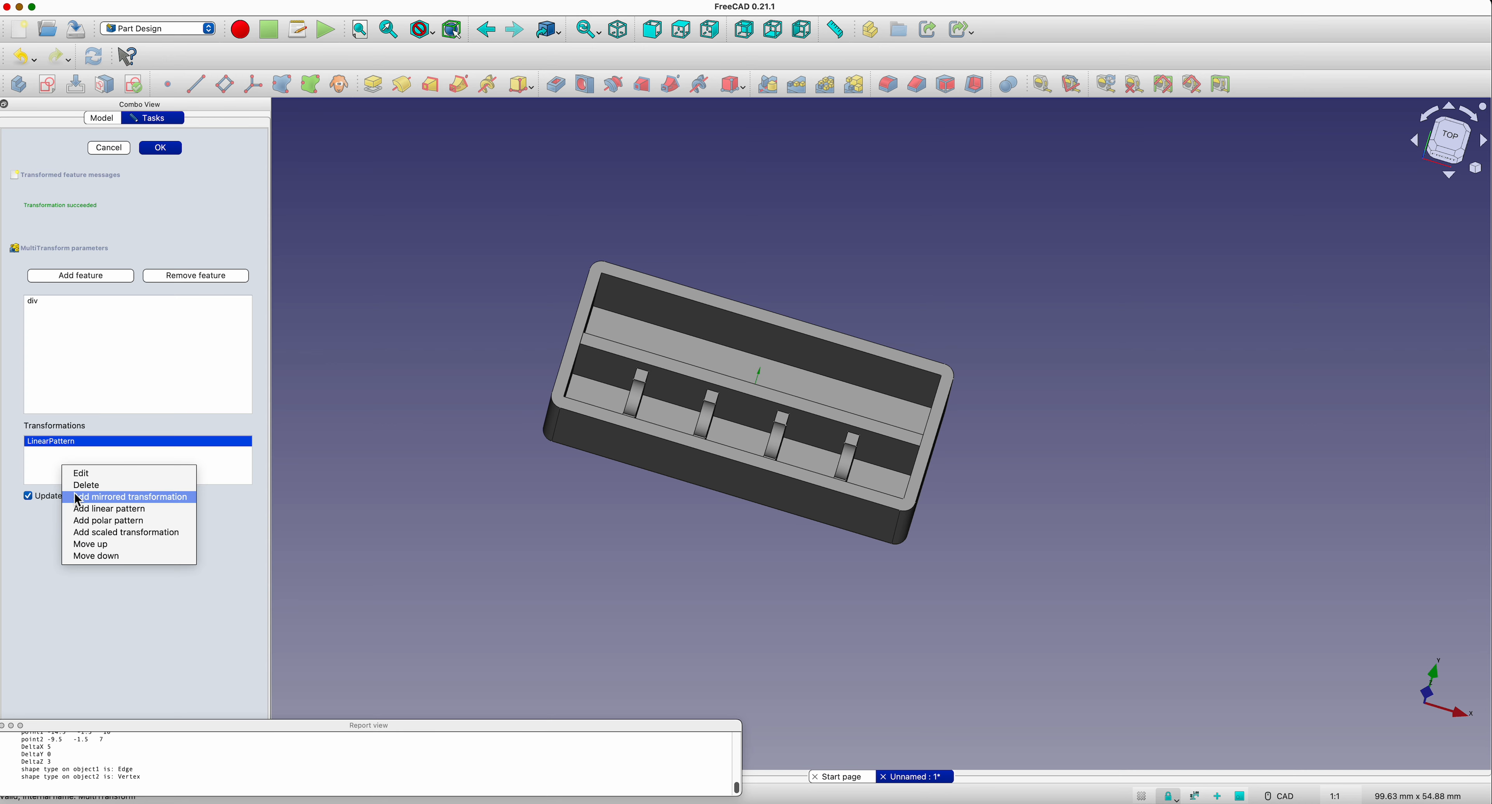
click(99, 496)
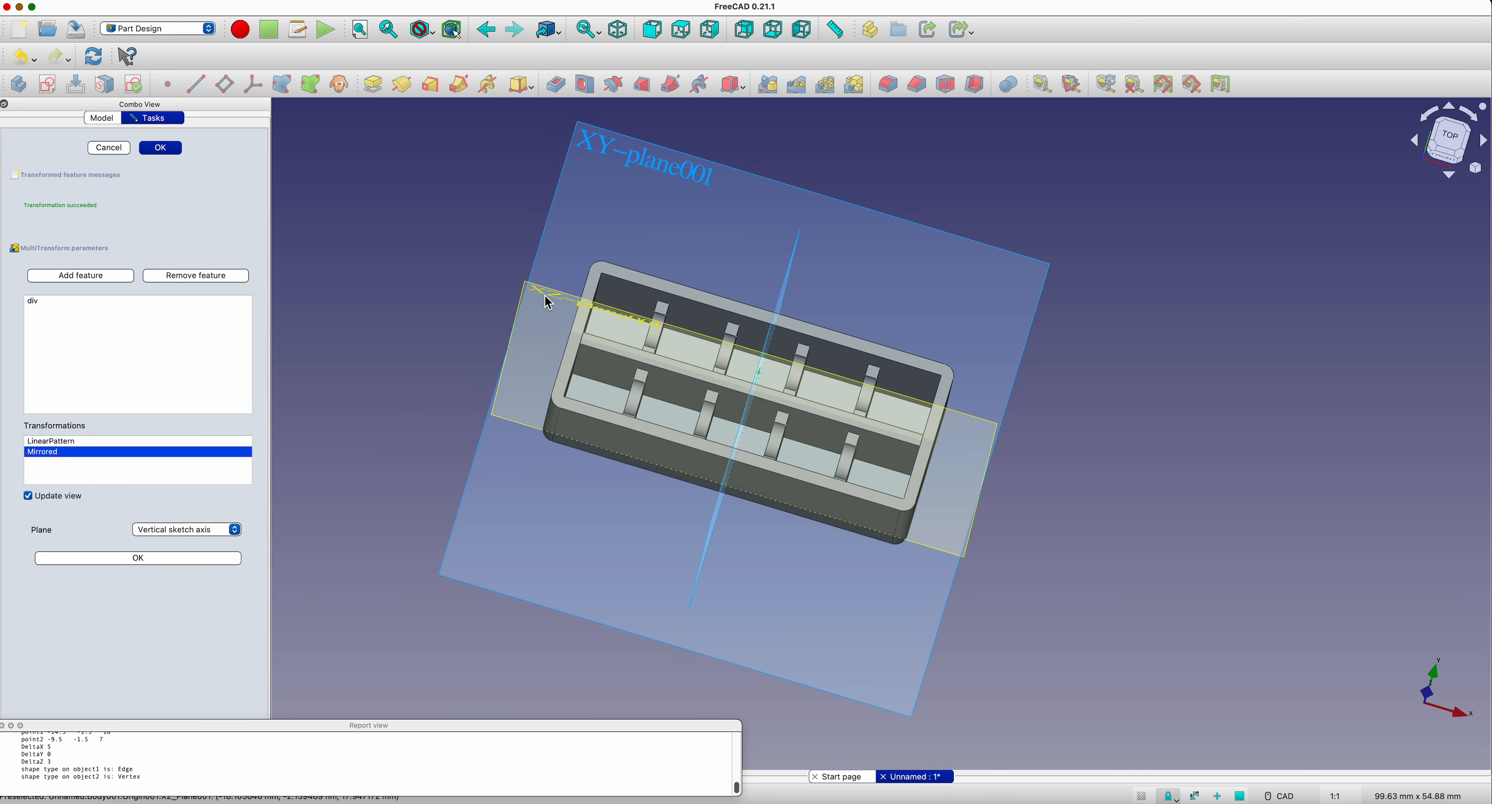
click(234, 530)
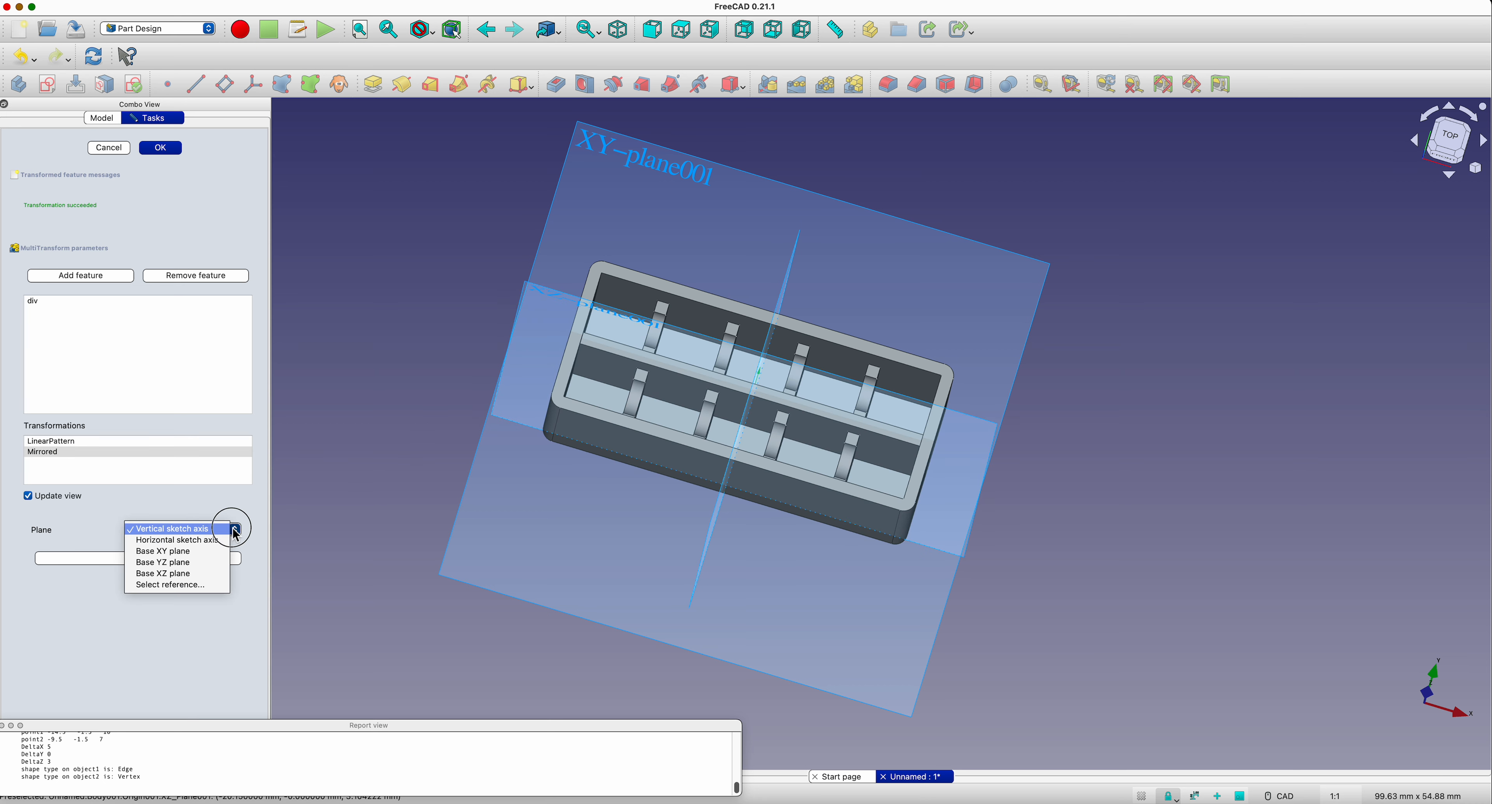
click(207, 577)
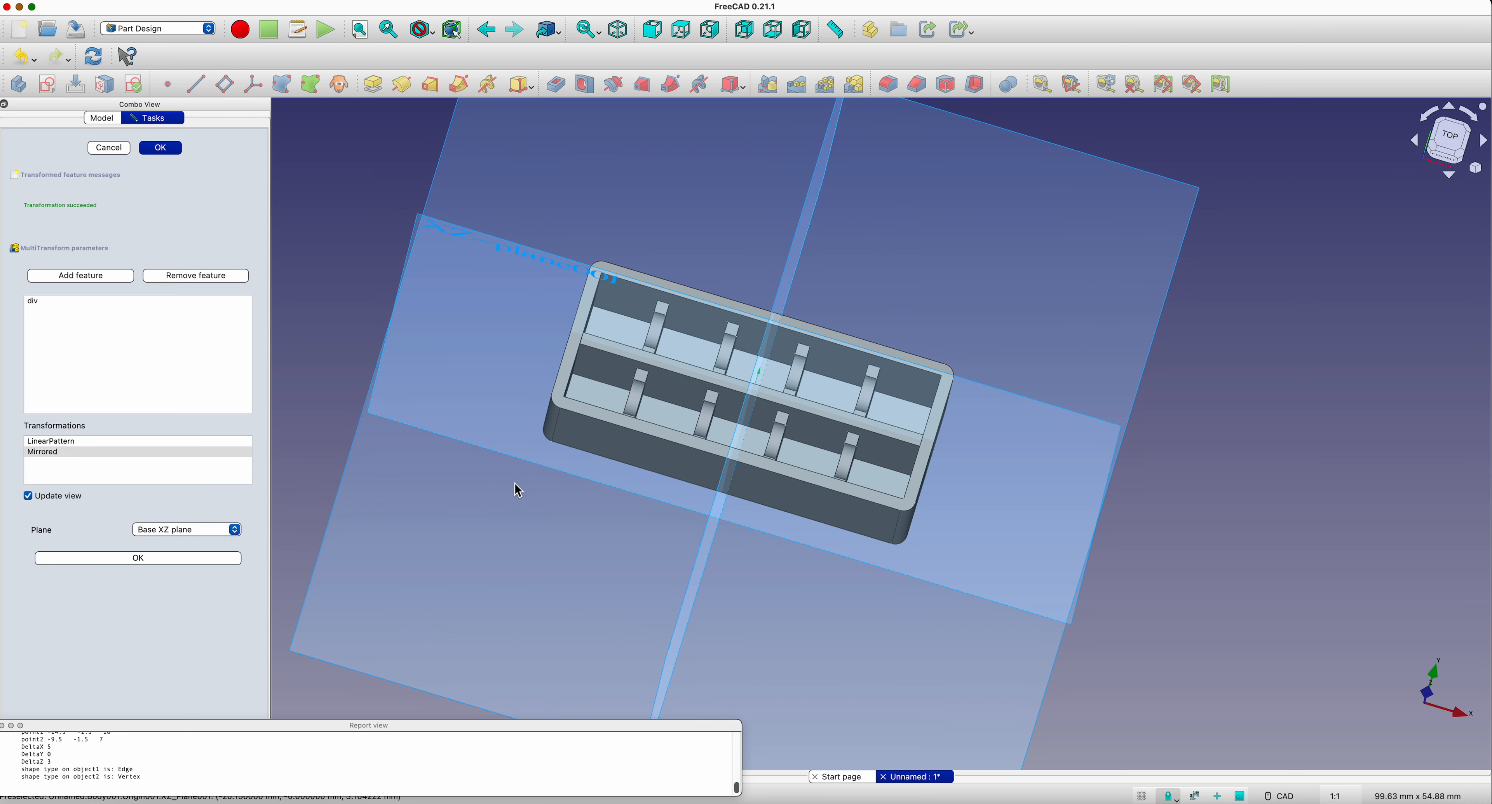
click(173, 151)
middle_drag(657, 655, 708, 611)
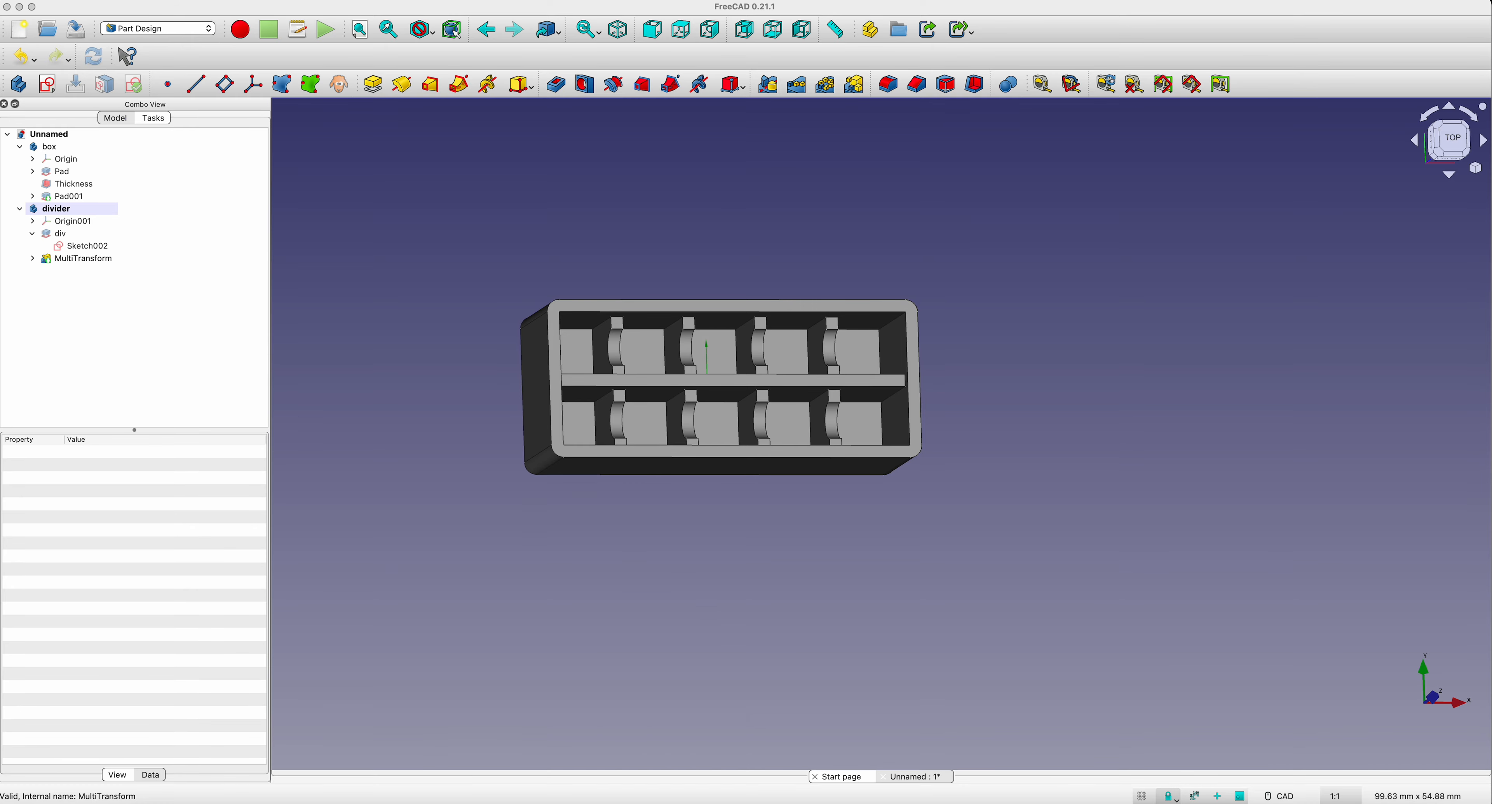
Step: Switch to the Notes app and correct "my" to "may" in the workflow note's last line about mirroring the transformations
drag(0, 1, 185, 0)
click(235, 393)
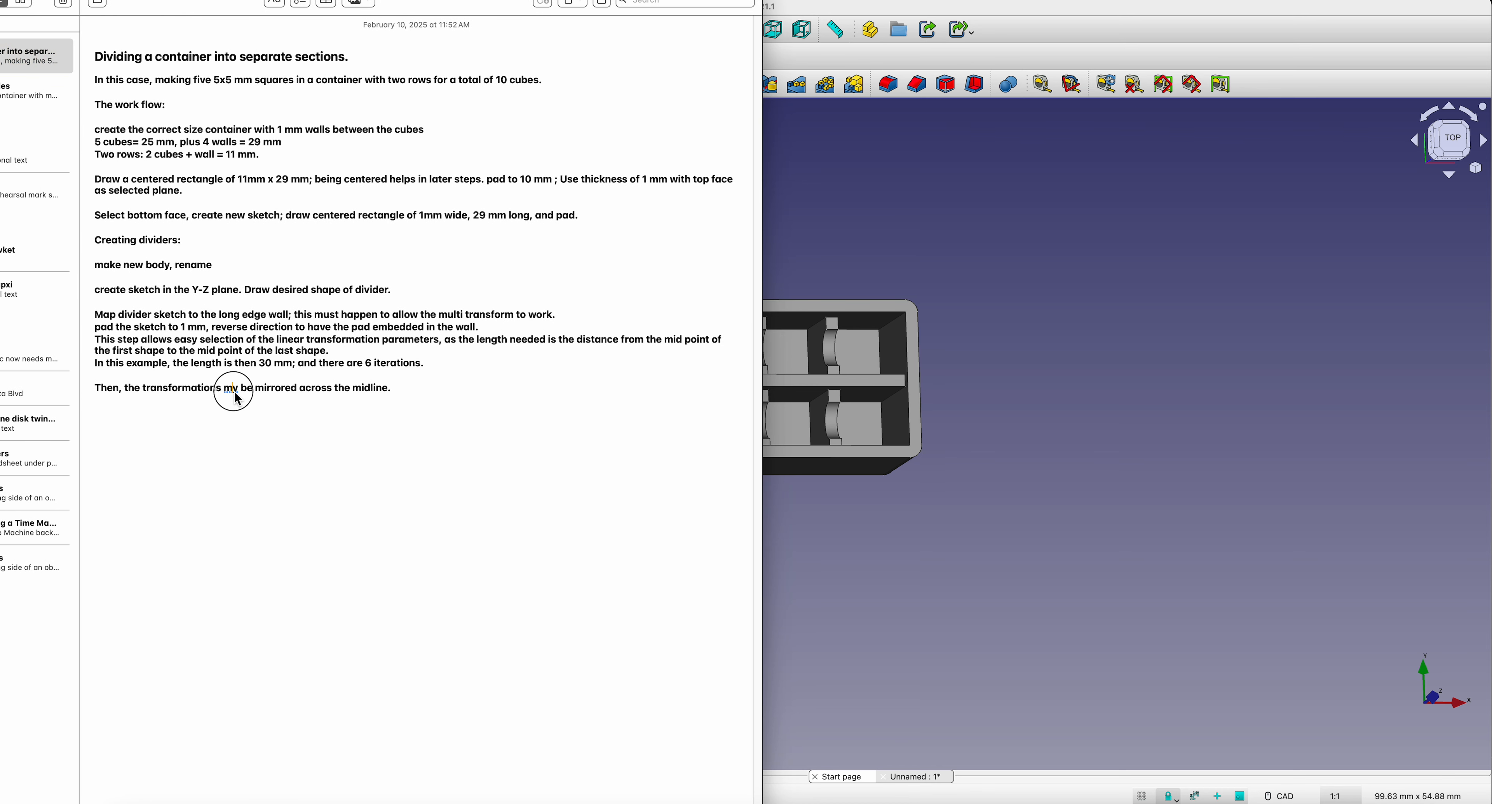
click(234, 392)
text(a)
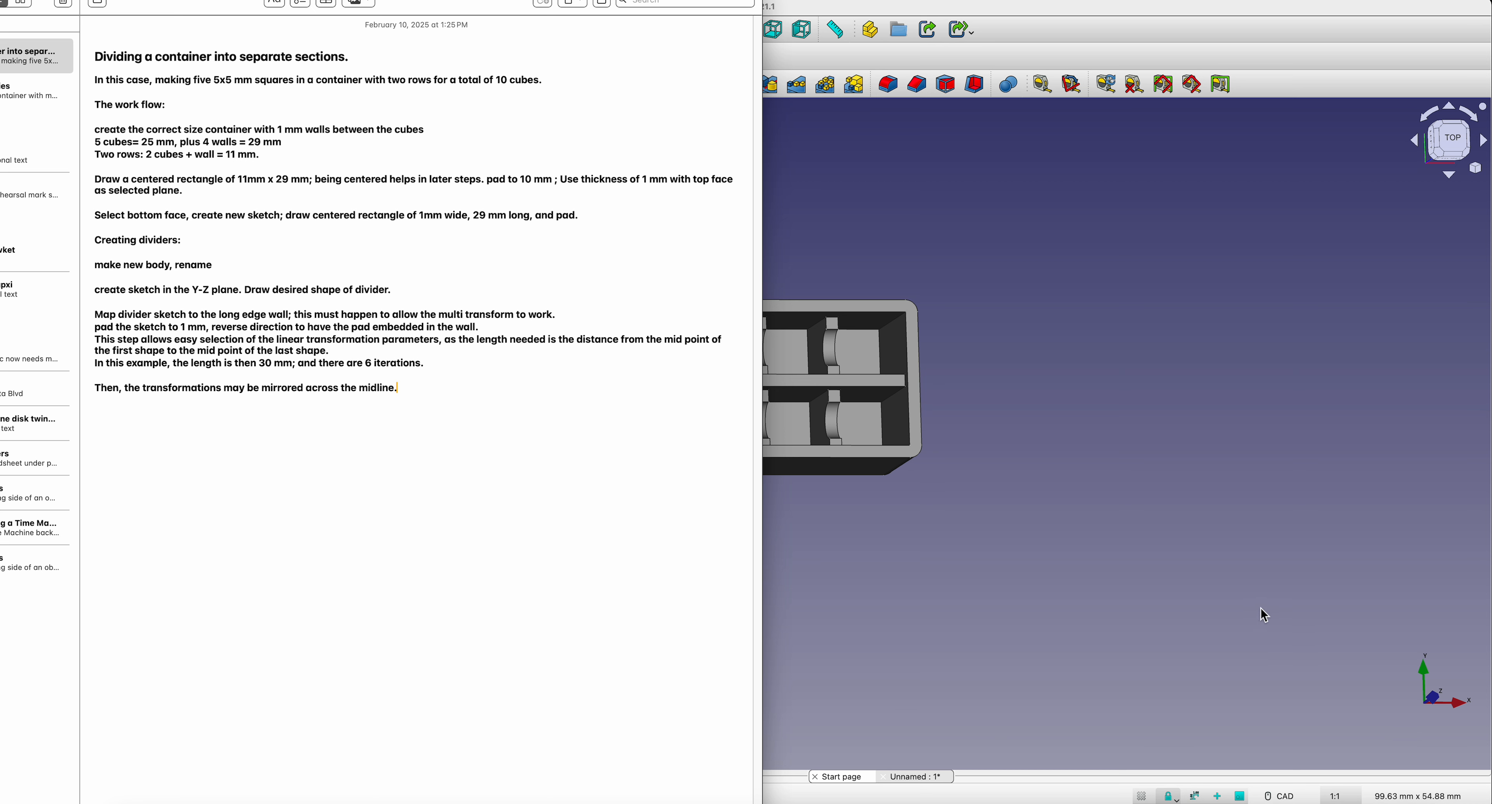
key(super+shift+5)
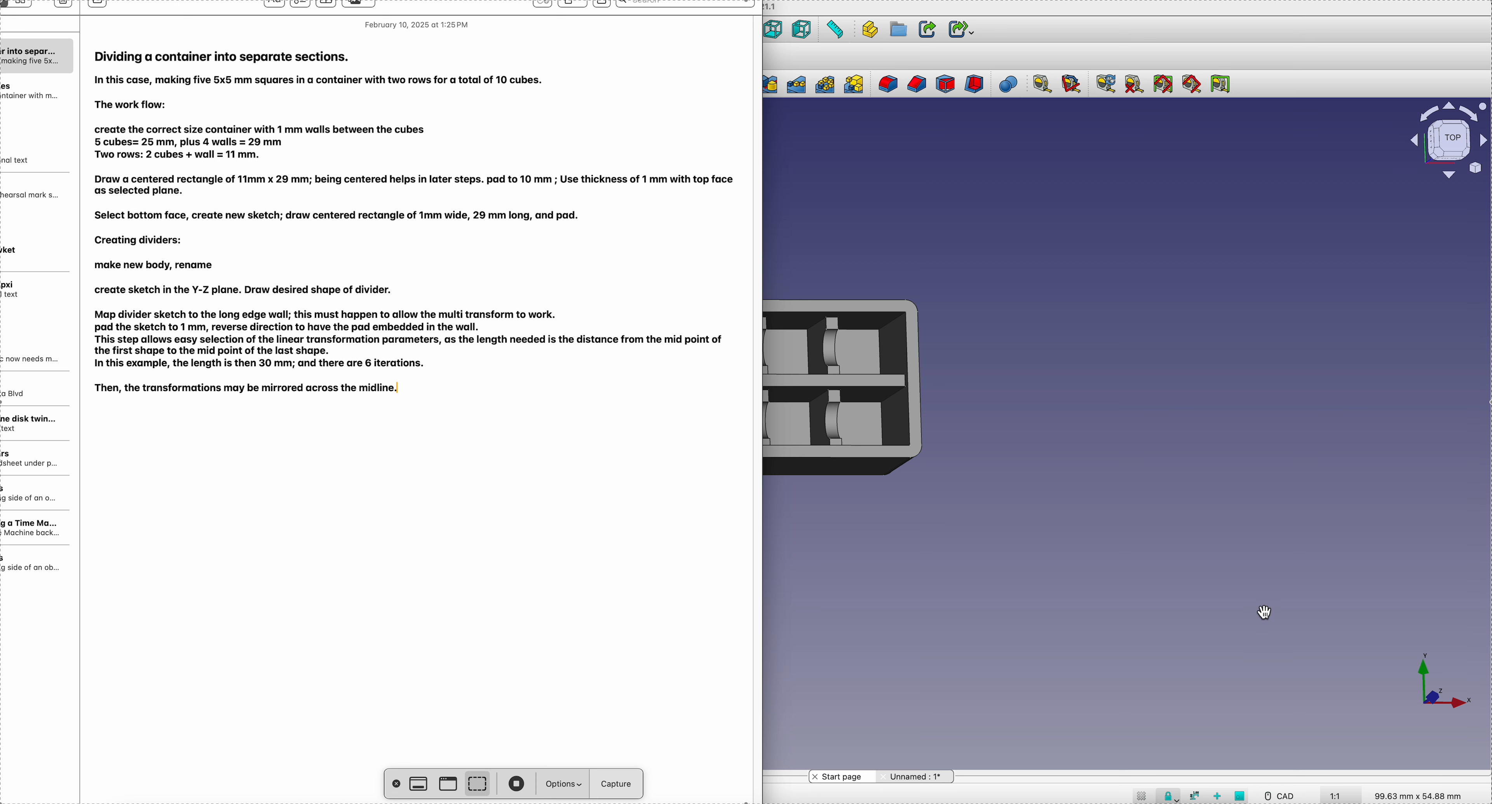